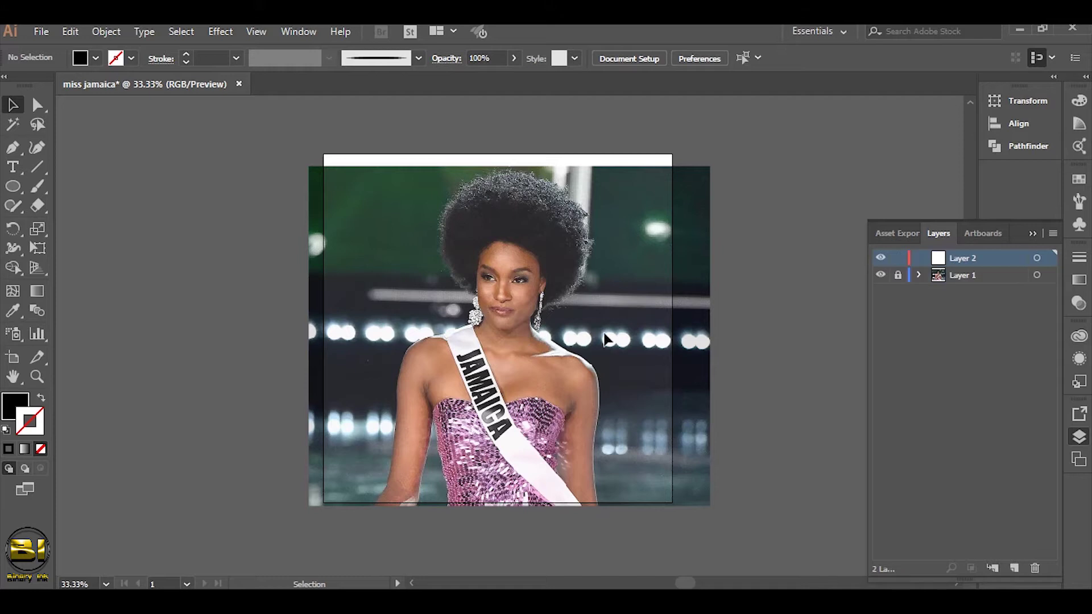
- Trace the afro outline with the Paintbrush and fill the hair silhouette solid black
drag(421, 505, 387, 494)
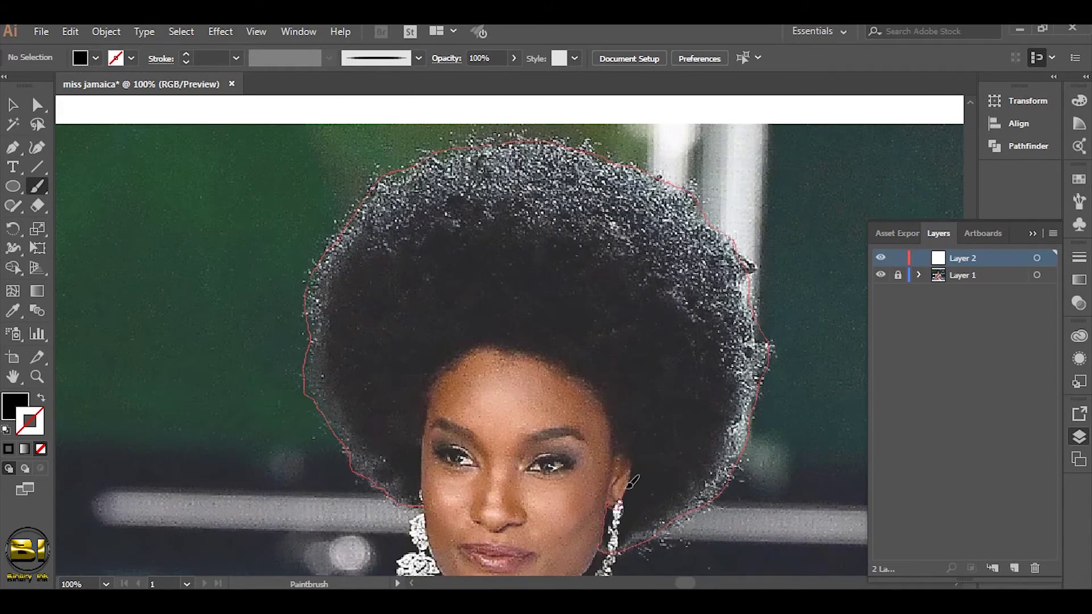
drag(427, 503, 428, 503)
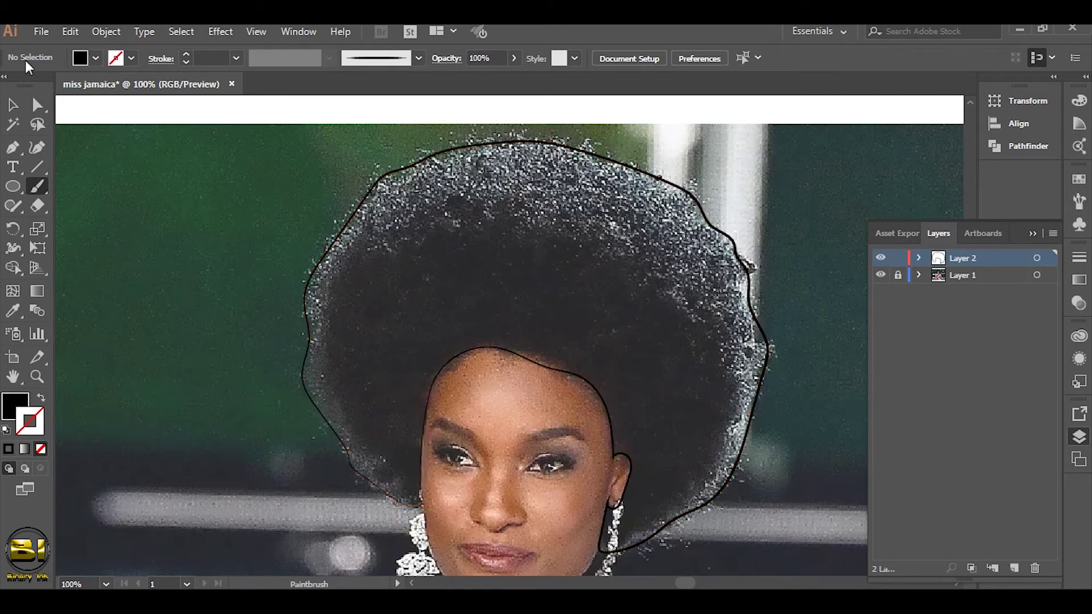
key(v)
key(ctrl+plus)
key(ctrl+plus)
- Brush the left nose curve and outline the upper and lower lids of both eyes
key(b)
key(shift+x)
drag(415, 427, 392, 538)
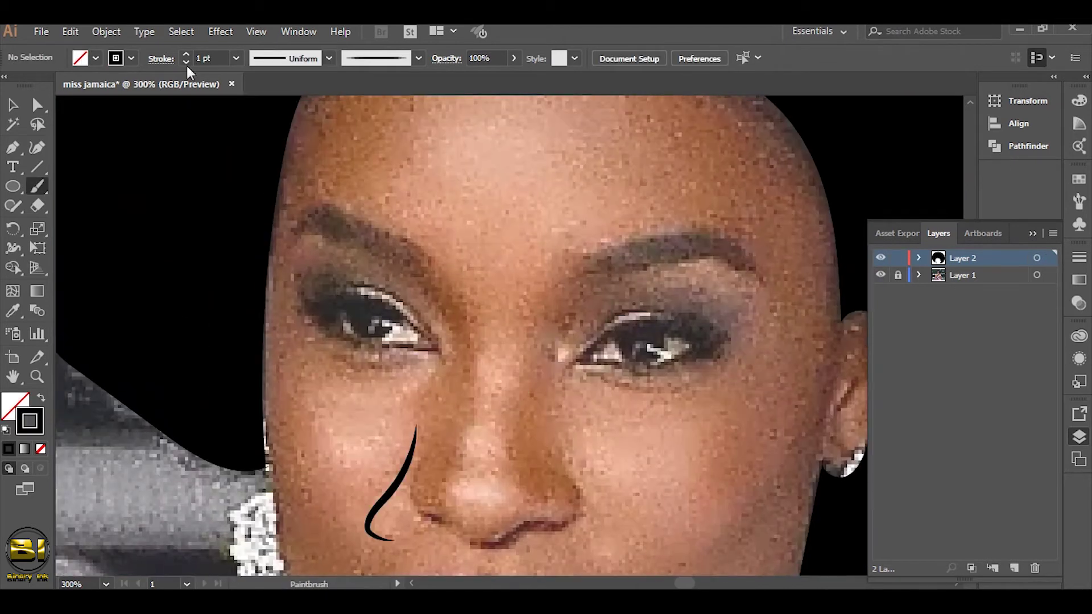
key(ctrl+plus)
key(ctrl+plus)
mouse_move(411, 297)
mouse_down()
mouse_move(301, 285)
mouse_move(249, 301)
mouse_up()
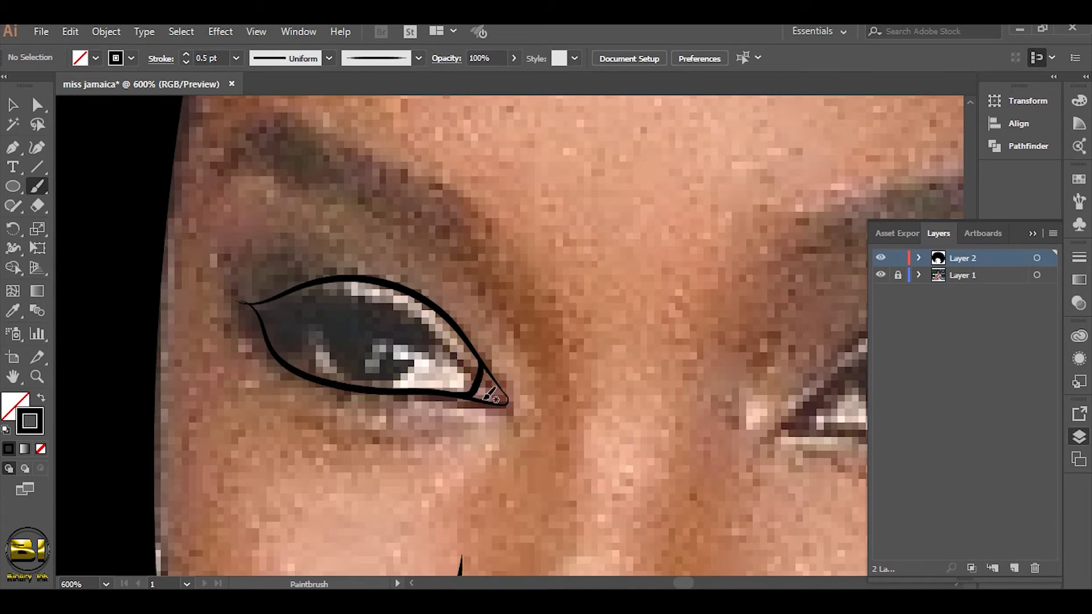
drag(478, 361, 131, 390)
drag(421, 458, 748, 405)
drag(432, 453, 472, 444)
drag(734, 404, 737, 405)
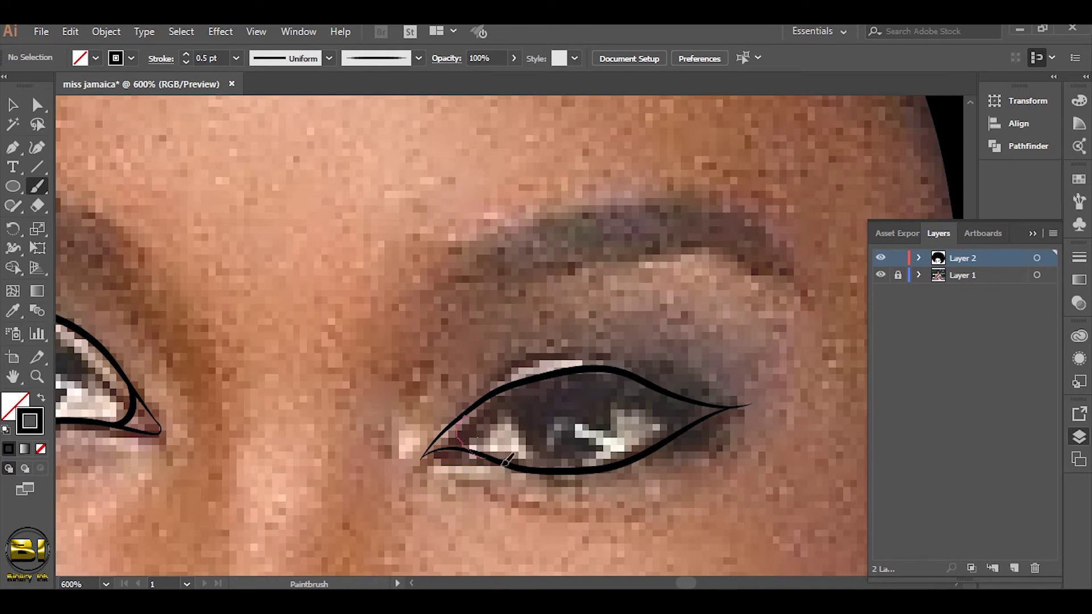
drag(475, 449, 475, 449)
- Set stroke weight to 0.25 pt and draw round iris circles on both eyes
click(185, 61)
key(l)
drag(568, 421, 623, 476)
scroll(512, 341, left, 3)
drag(133, 333, 230, 424)
- Add an inner upper-lid line to the first eye and adjust its corner point
key(b)
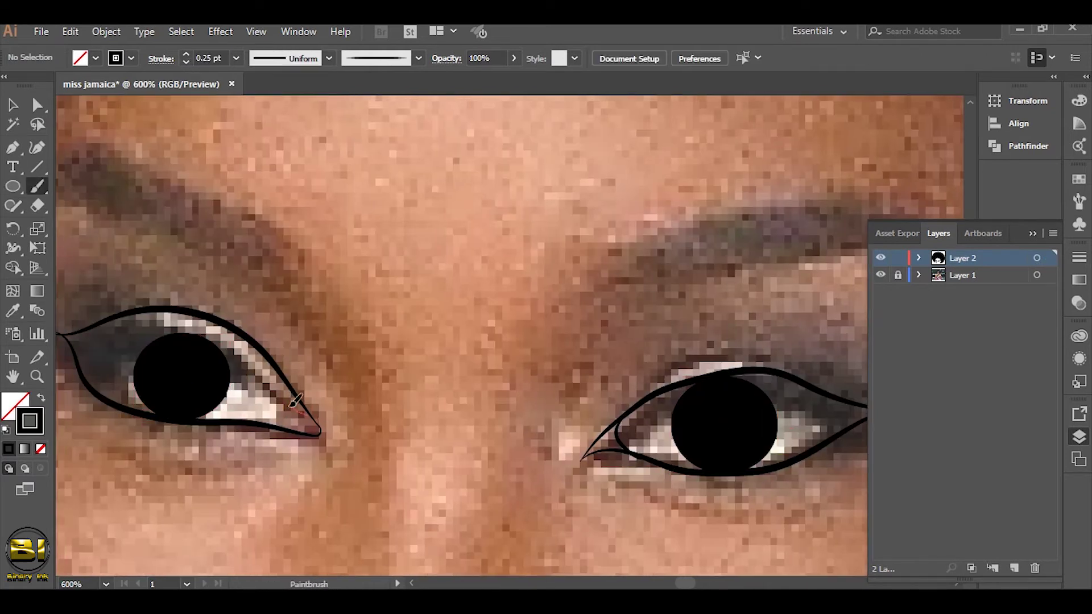
drag(108, 328, 71, 334)
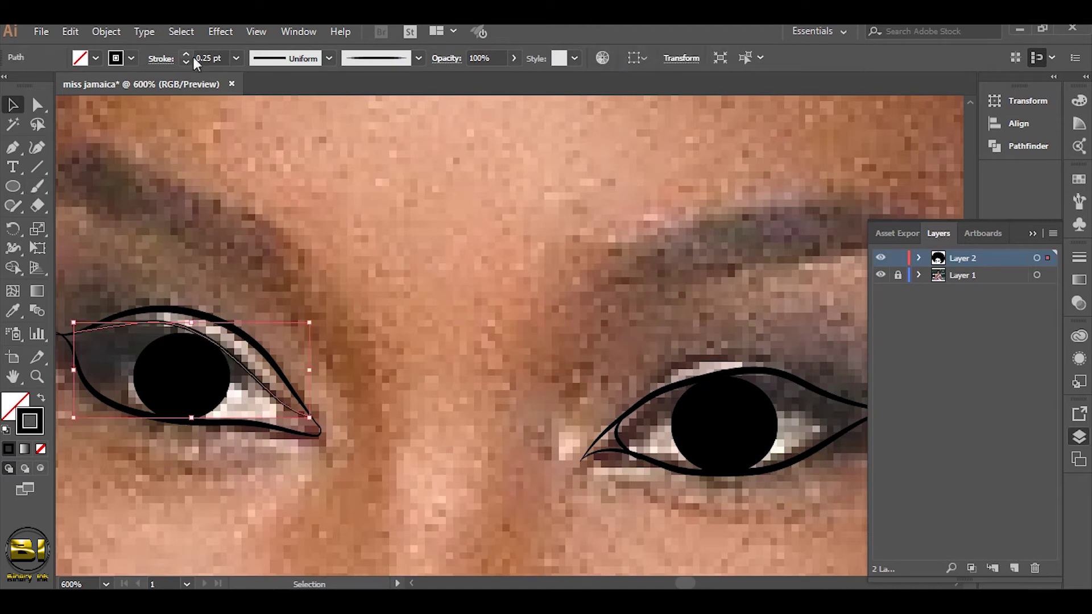
key(v)
scroll(296, 424, up, 3)
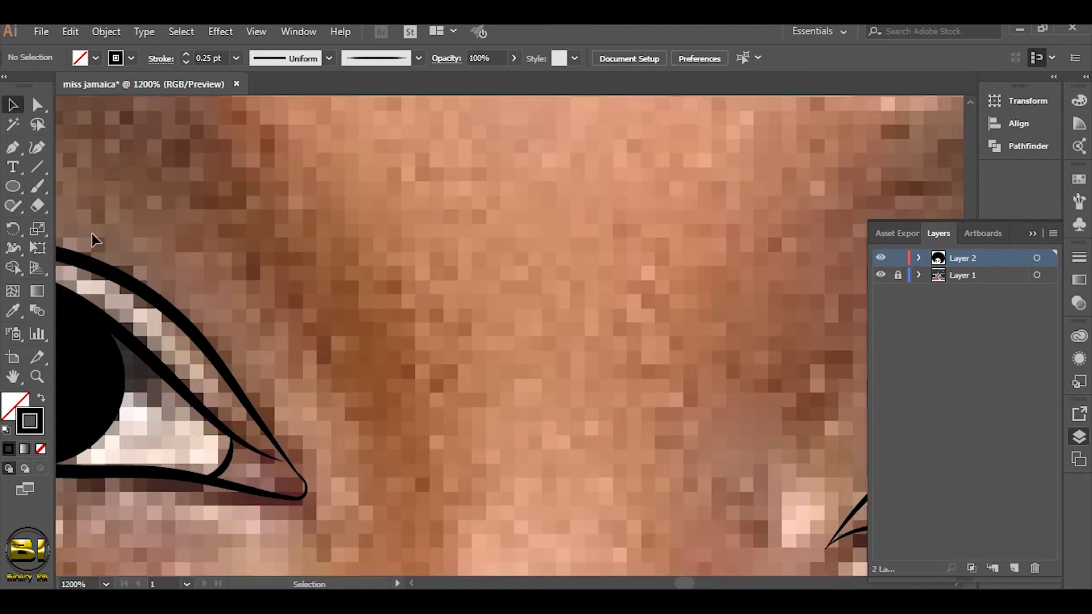
key(a)
click(282, 466)
drag(282, 466, 231, 449)
scroll(425, 371, down, 2)
scroll(425, 371, right, 5)
key(b)
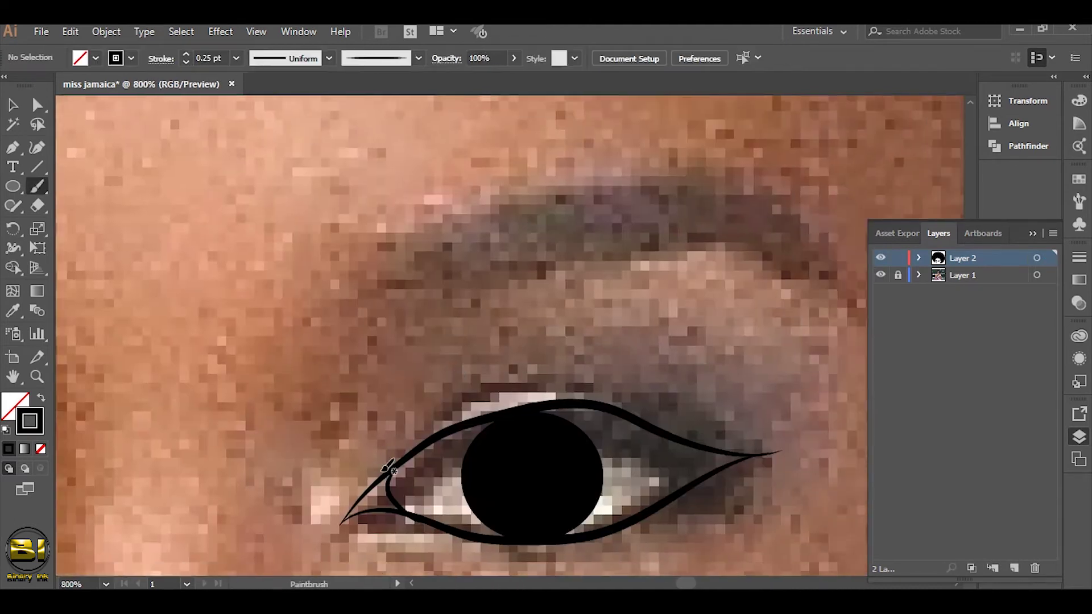
drag(611, 388, 688, 398)
key(ctrl+z)
- Trace the left and right nostrils down to the nose base
key(ctrl+0)
key(ctrl+z)
key(ctrl+plus)
mouse_move(497, 293)
mouse_down()
mouse_move(502, 347)
mouse_move(532, 374)
mouse_up()
double_click(37, 186)
click(149, 262)
mouse_move(698, 315)
mouse_down()
mouse_move(714, 341)
mouse_move(567, 407)
mouse_up()
- Start the upper-lip outline with Pen anchor points from the mouth corner
key(p)
click(438, 459)
drag(586, 459, 628, 481)
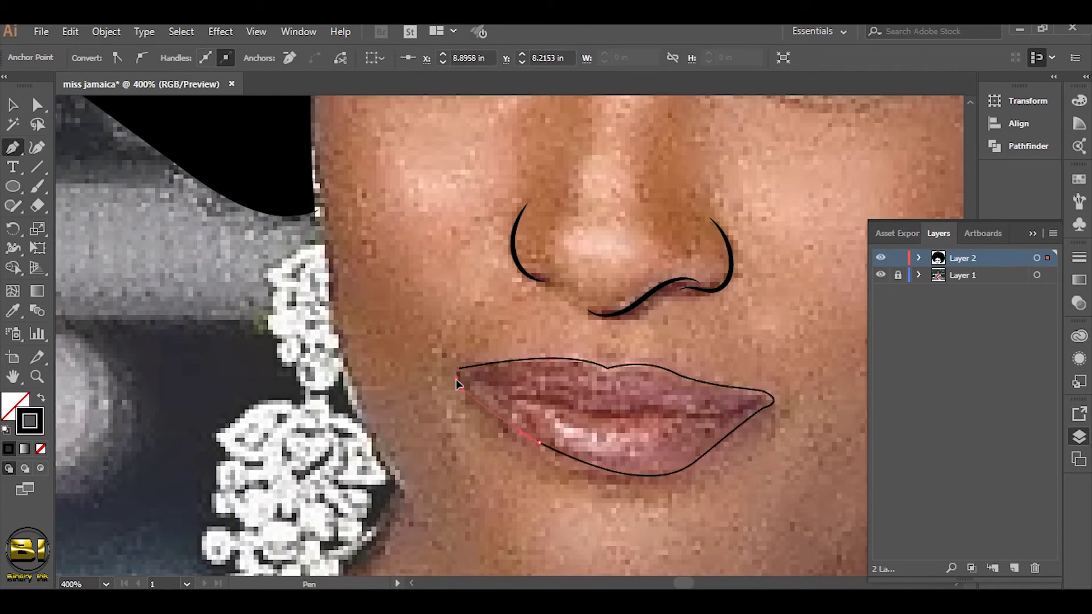
- Close the Pen lip outline and brush a line between the lips
click(458, 375)
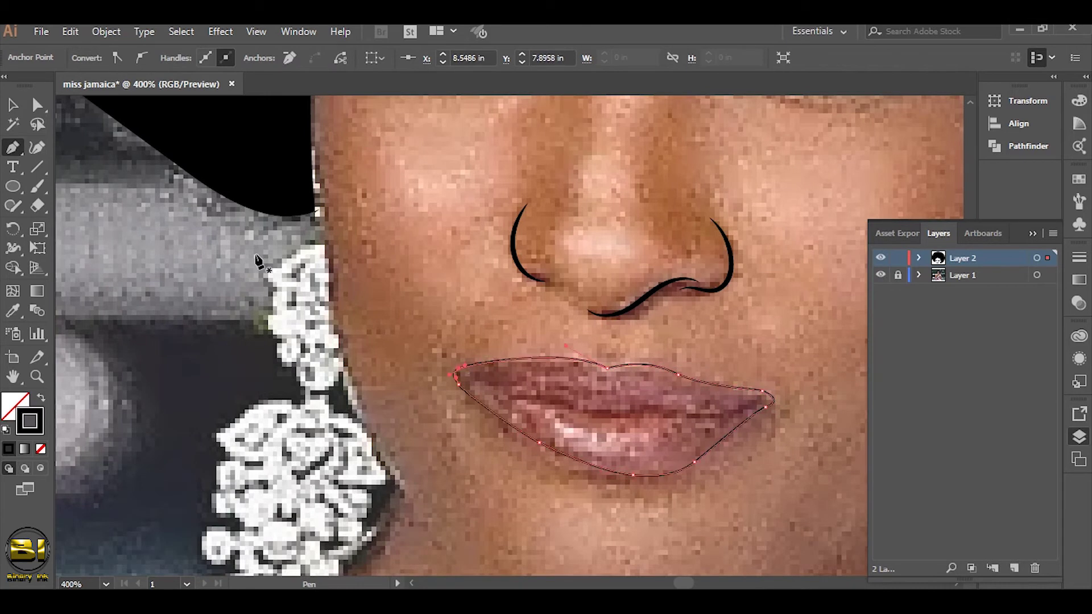
key(b)
drag(467, 373, 733, 420)
key(v)
key(ctrl+shift+a)
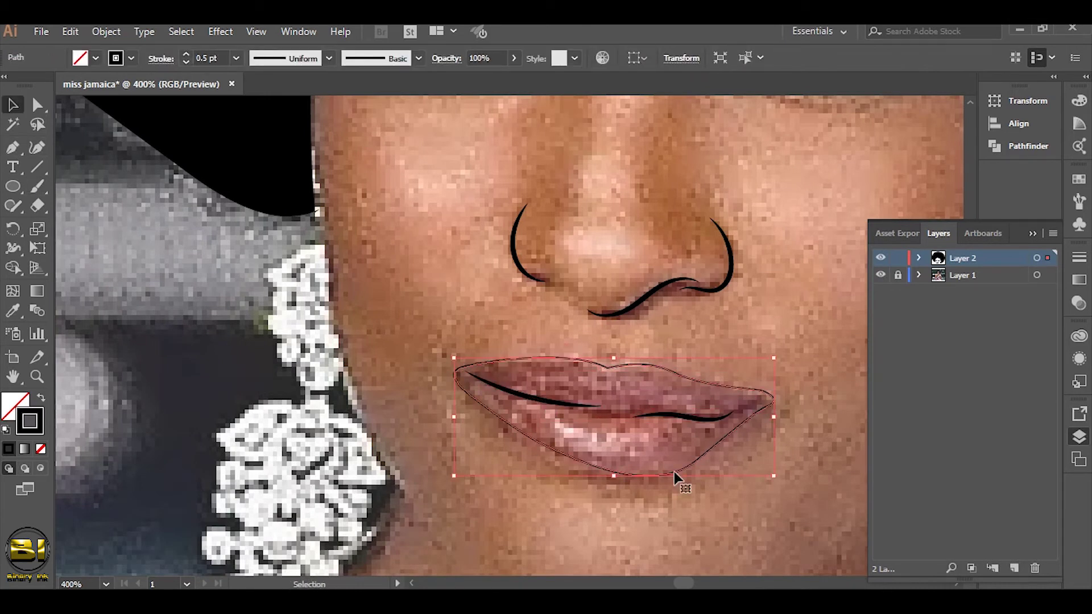
- Brush the upper lip edge and upper lip line, redrawing the line after checking brush options
key(a)
key(ctrl+1)
key(v)
key(ctrl+plus)
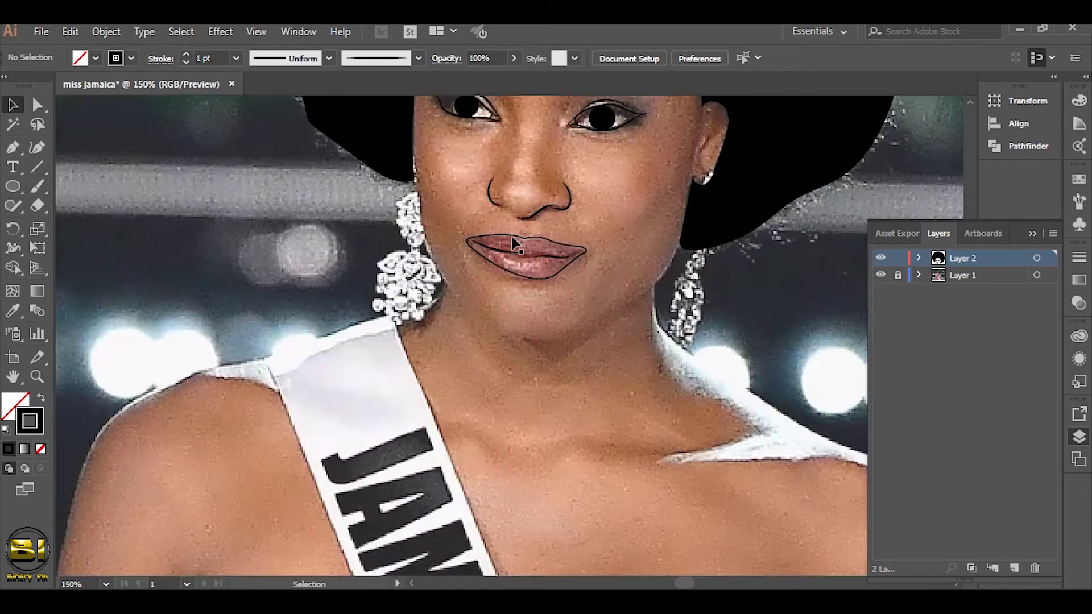
key(ctrl+plus)
key(b)
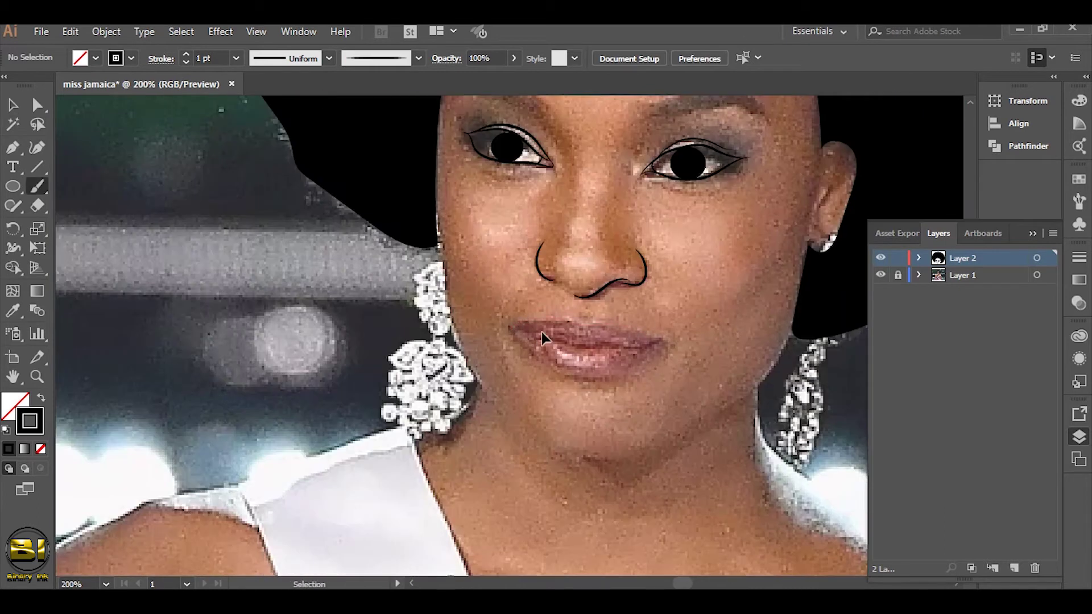
key(ctrl+plus)
drag(515, 321, 699, 366)
drag(551, 322, 746, 336)
key(ctrl+z)
key(Return)
click(142, 261)
drag(515, 313, 746, 336)
- Brush the lower lip edge and the mouth line between the lips
drag(515, 320, 567, 360)
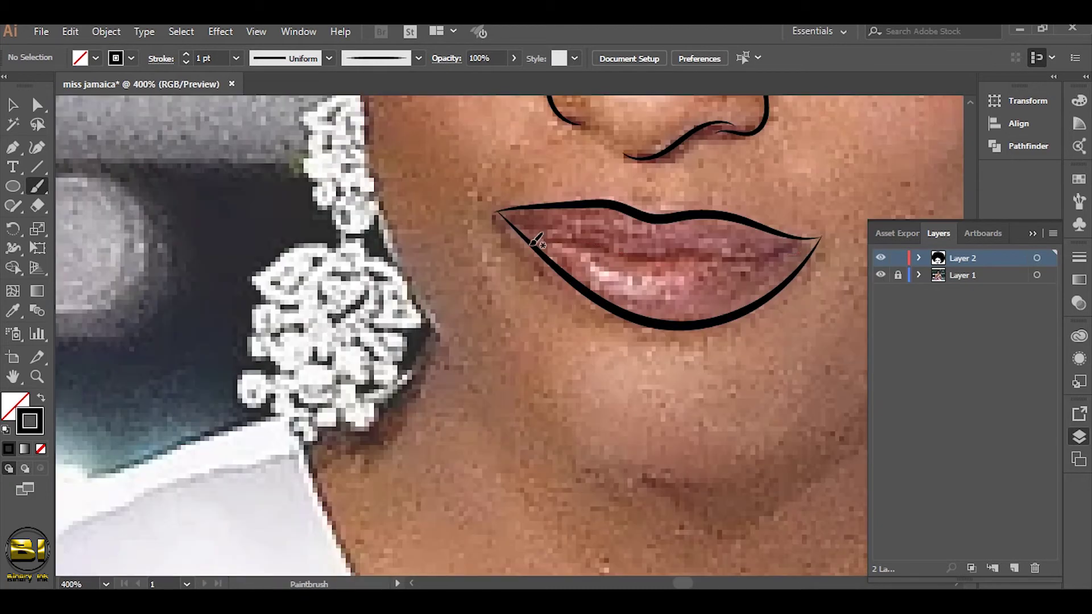
drag(532, 242, 820, 239)
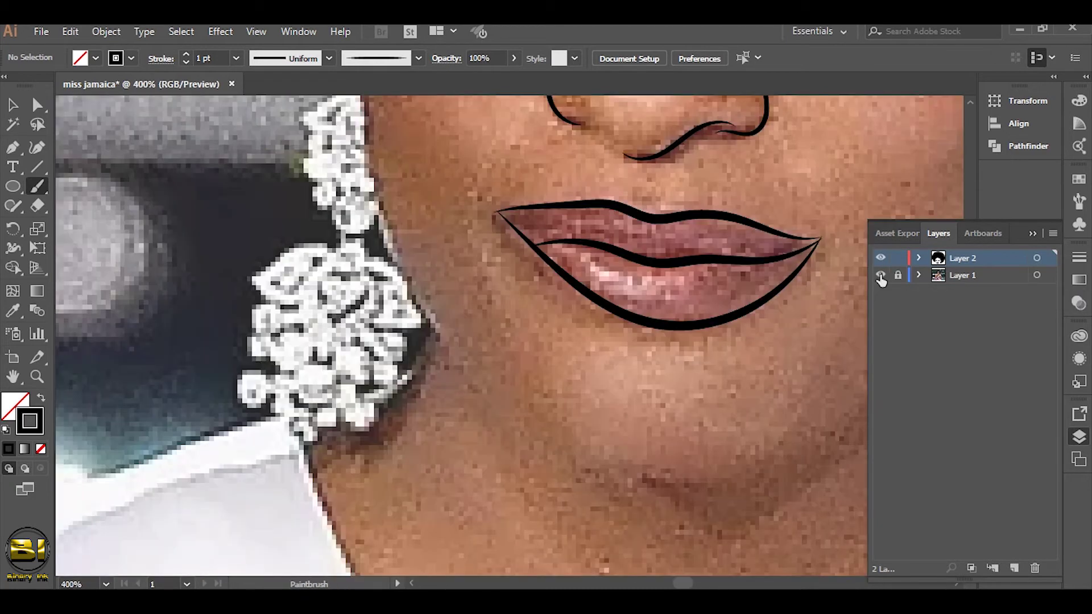
key(ctrl+0)
key(ctrl+plus)
key(ctrl+plus)
key(ctrl+plus)
key(ctrl+plus)
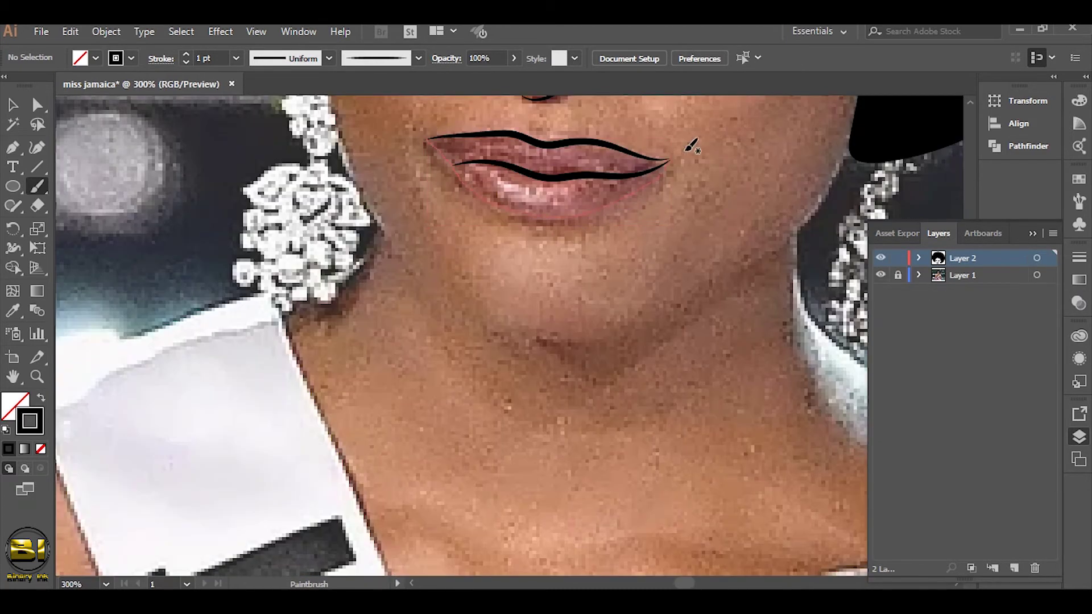
scroll(692, 147, up, 3)
scroll(580, 409, up, 5)
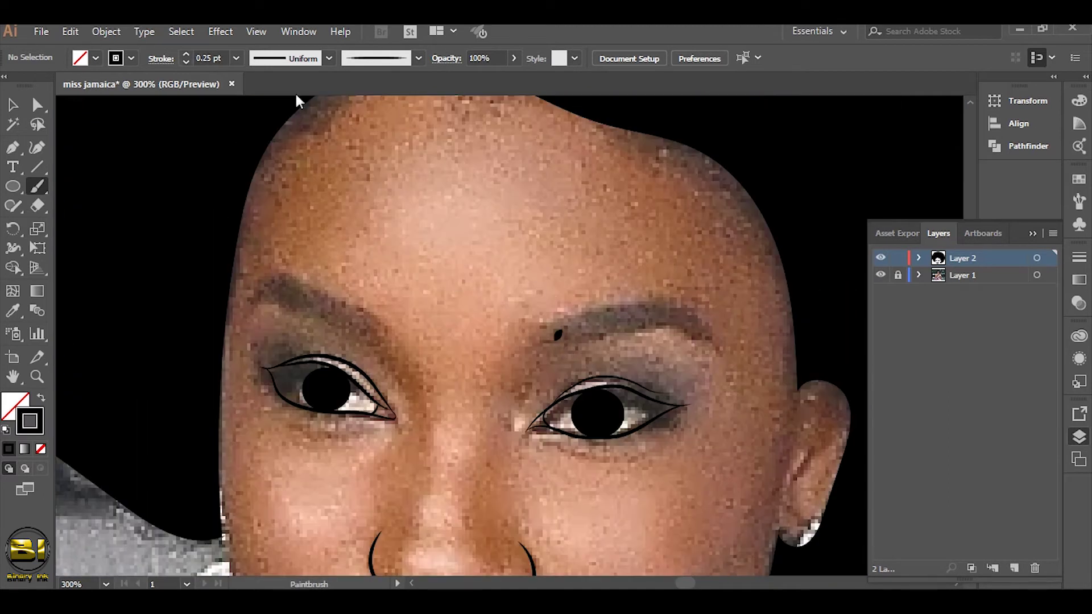
- Draw both solid black eyebrows using brush strokes and a closed Pen outline
key(ctrl+plus)
key(ctrl+plus)
drag(341, 399, 523, 348)
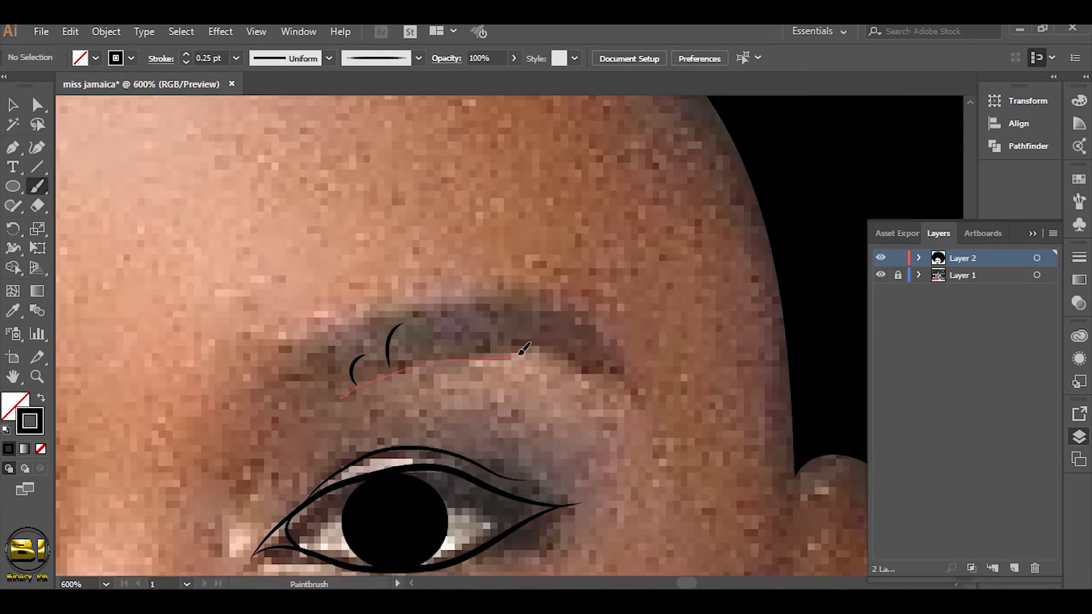
drag(369, 315, 353, 387)
key(ctrl+minus)
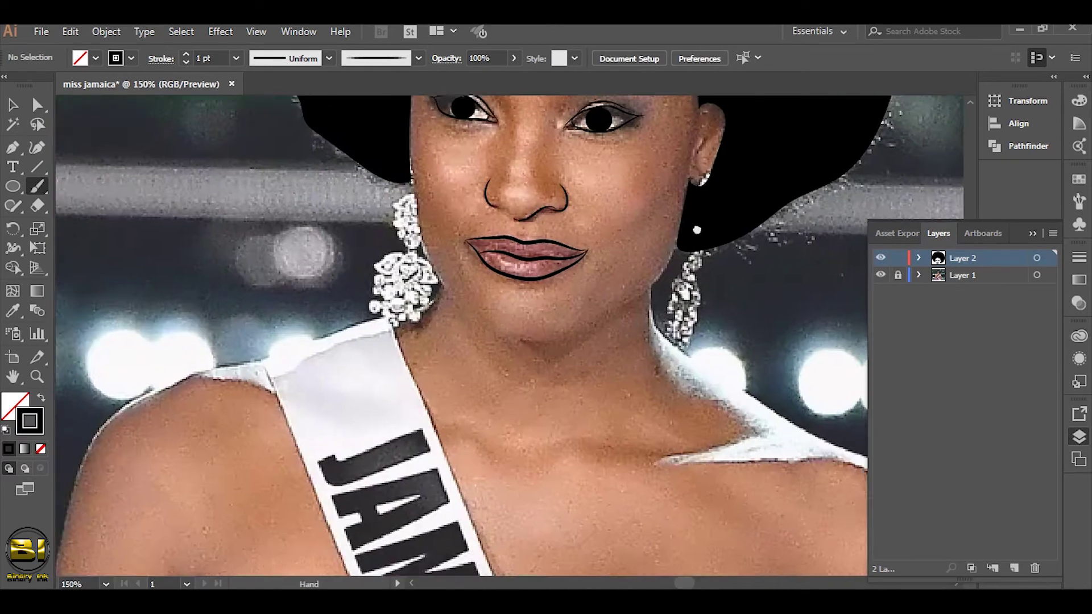
key(ctrl+minus)
key(ctrl+minus)
key(ctrl+minus)
key(p)
click(515, 302)
drag(579, 290, 569, 311)
click(516, 302)
key(b)
drag(366, 284, 486, 333)
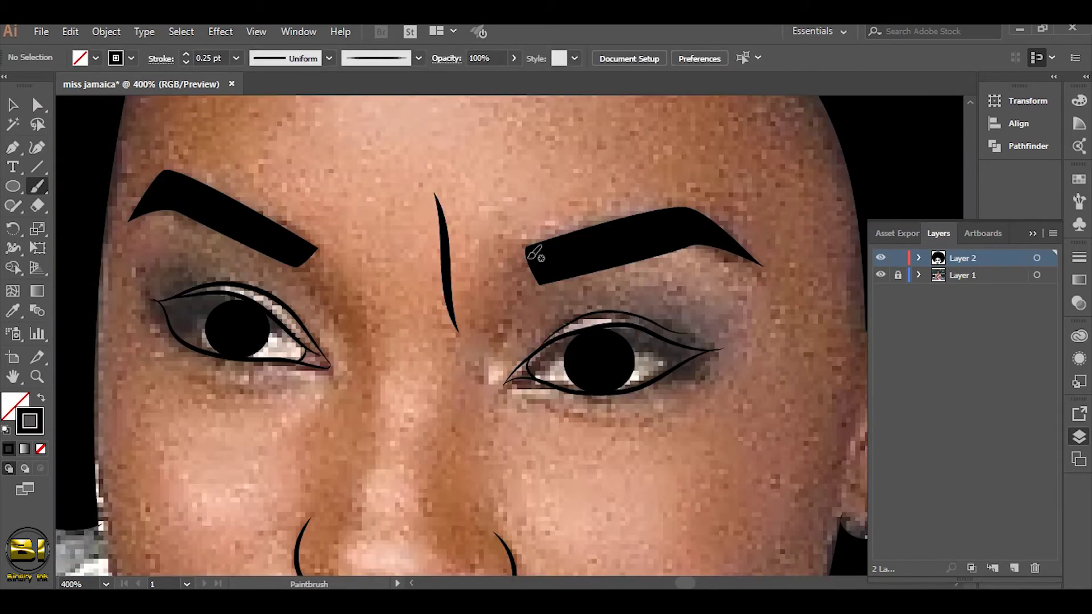
key(ctrl+z)
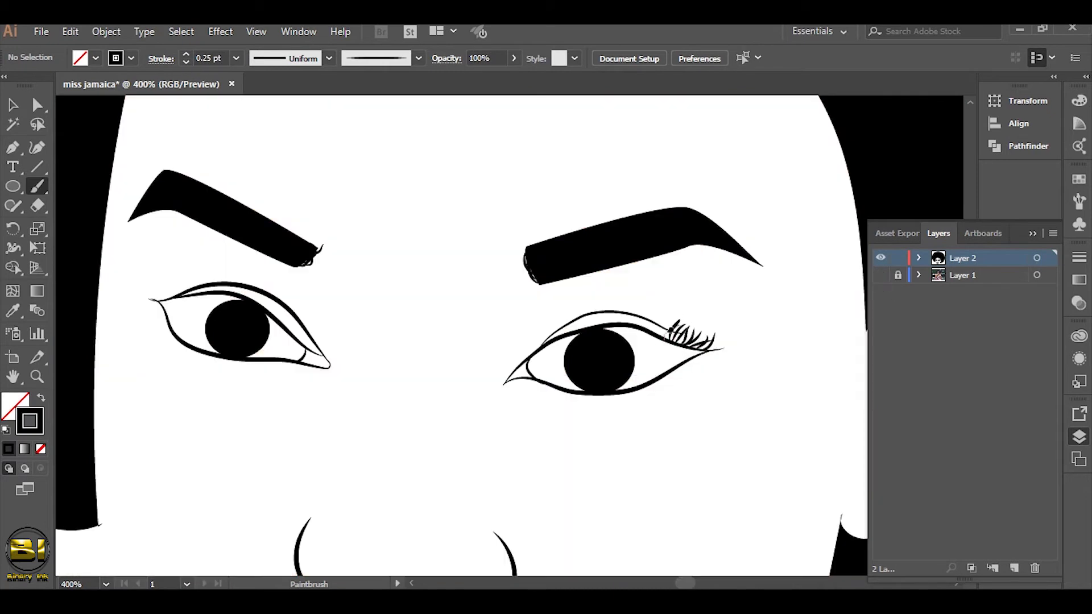
- Paint eyelashes on the upper lids and hide the reference photo layer
click(880, 276)
mouse_move(560, 336)
mouse_down()
mouse_move(546, 322)
mouse_move(593, 316)
mouse_up()
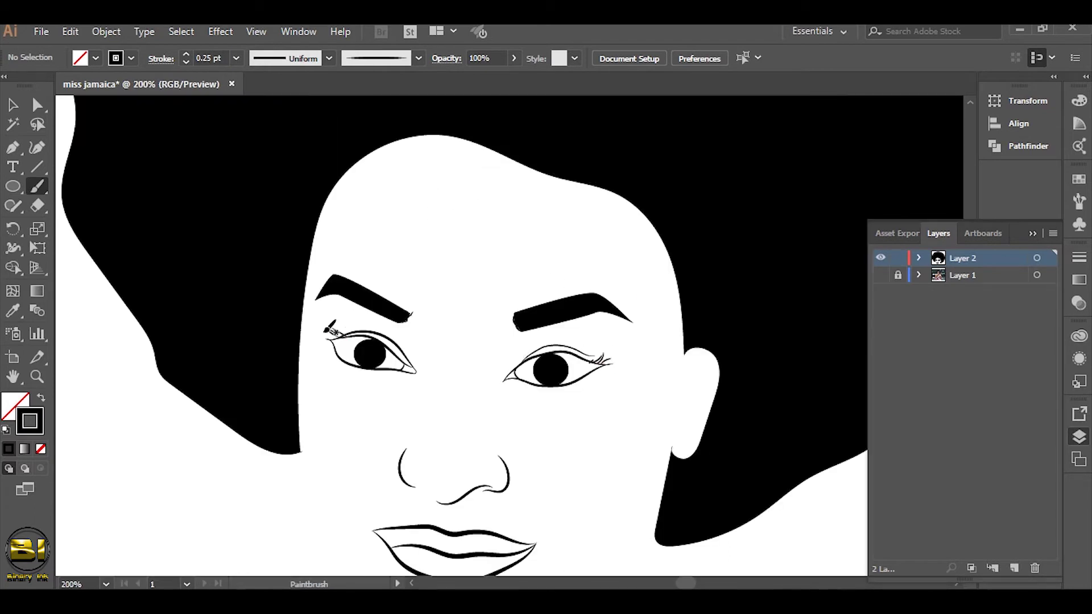
key(ctrl+0)
key(ctrl+1)
click(881, 276)
click(881, 275)
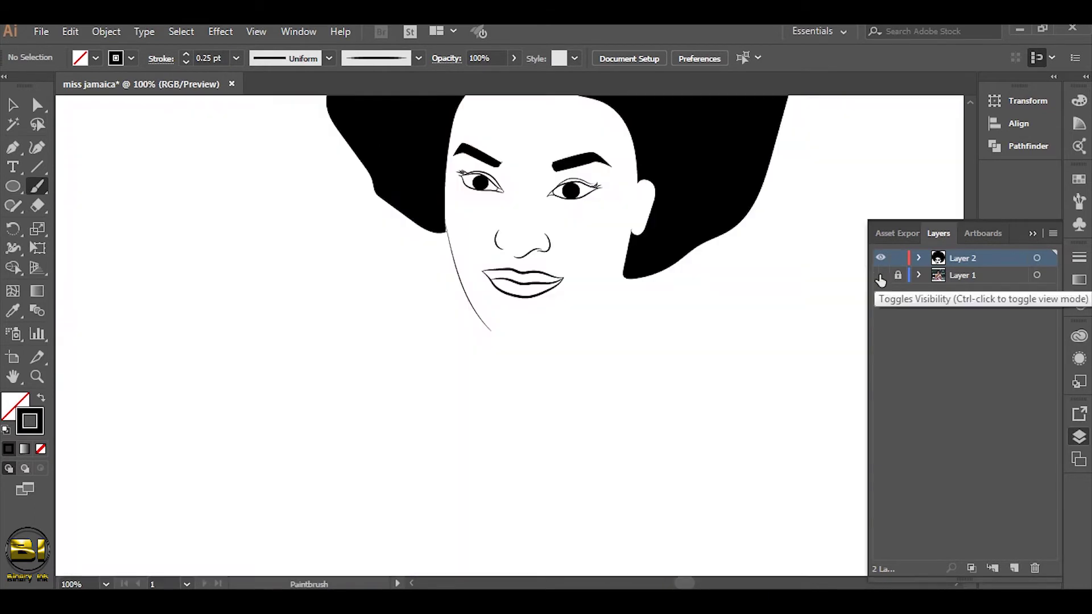
- Extend the left jaw line and give it a tapered 3 pt width profile
key(ctrl+plus)
key(p)
click(503, 403)
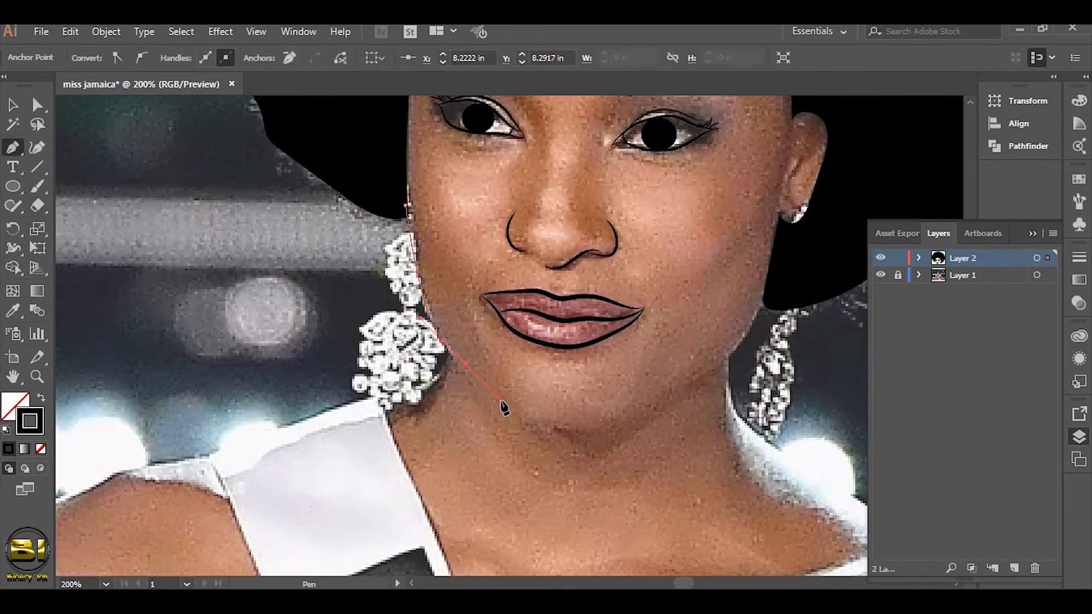
key(v)
click(328, 59)
click(287, 77)
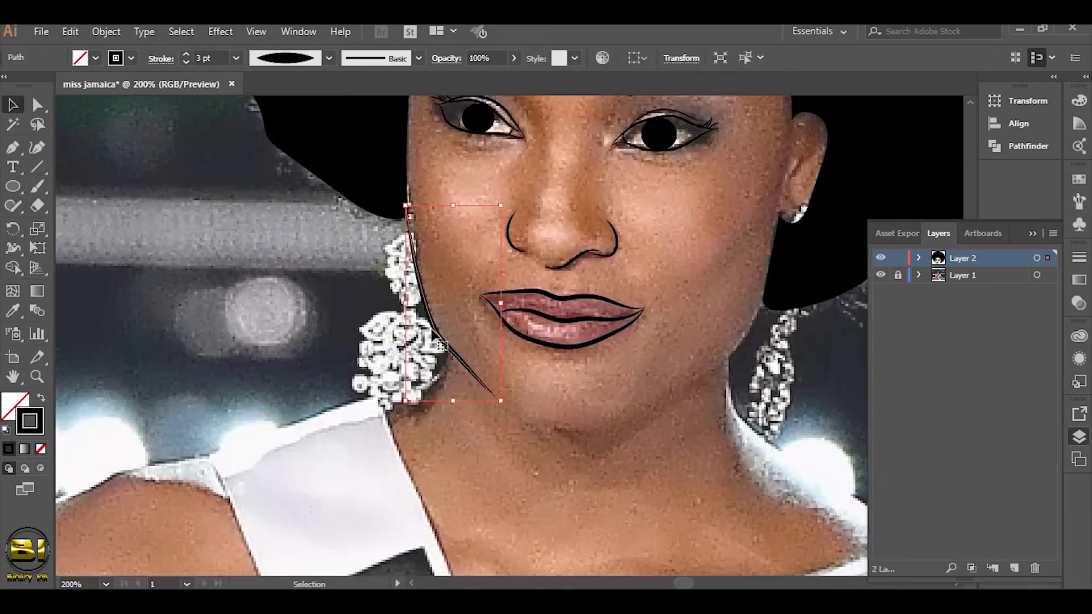
key(ctrl+shift+a)
- Draw the right jawline as a four-point black Pen path
key(p)
key(shift+x)
click(501, 400)
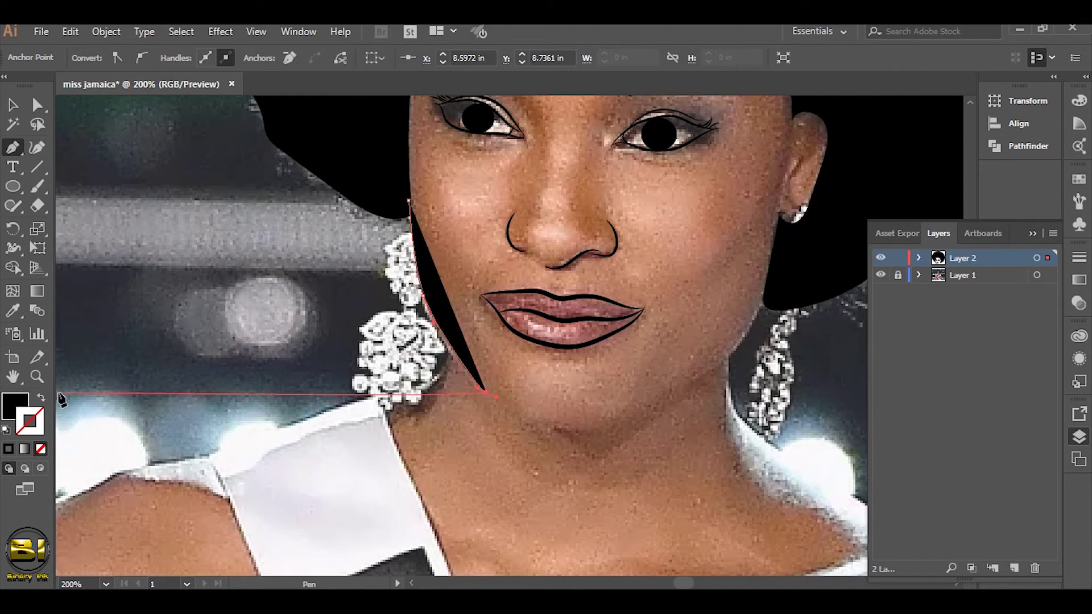
key(shift+x)
click(766, 290)
click(740, 346)
click(716, 369)
click(683, 393)
- Apply the tapered width profile to the jaw lines and show the reference photo again
key(v)
click(477, 349)
click(329, 58)
click(287, 77)
click(880, 275)
key(ctrl+shift+a)
key(a)
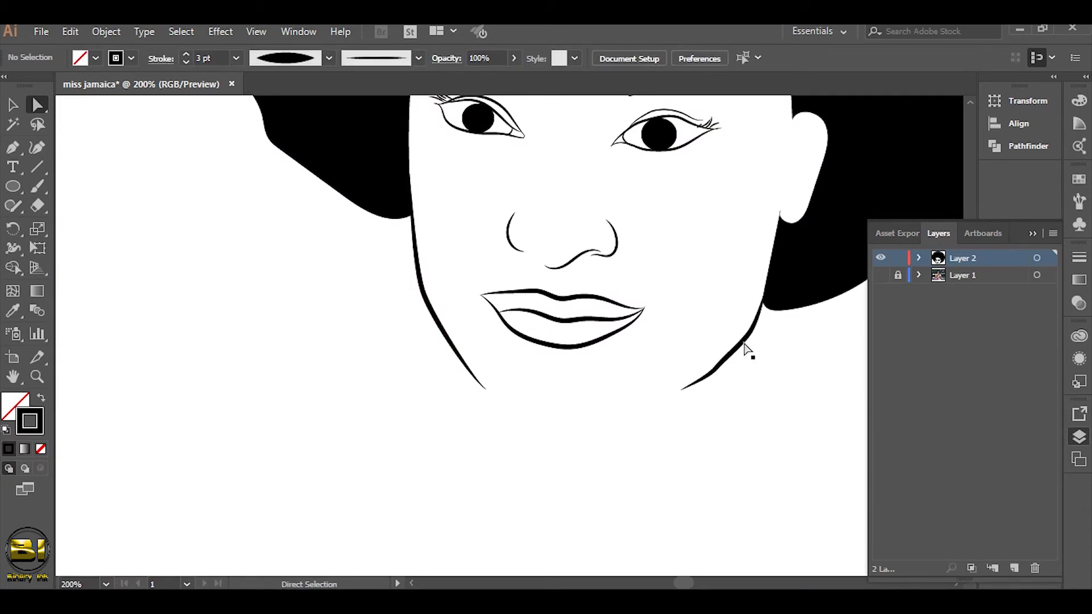
click(745, 346)
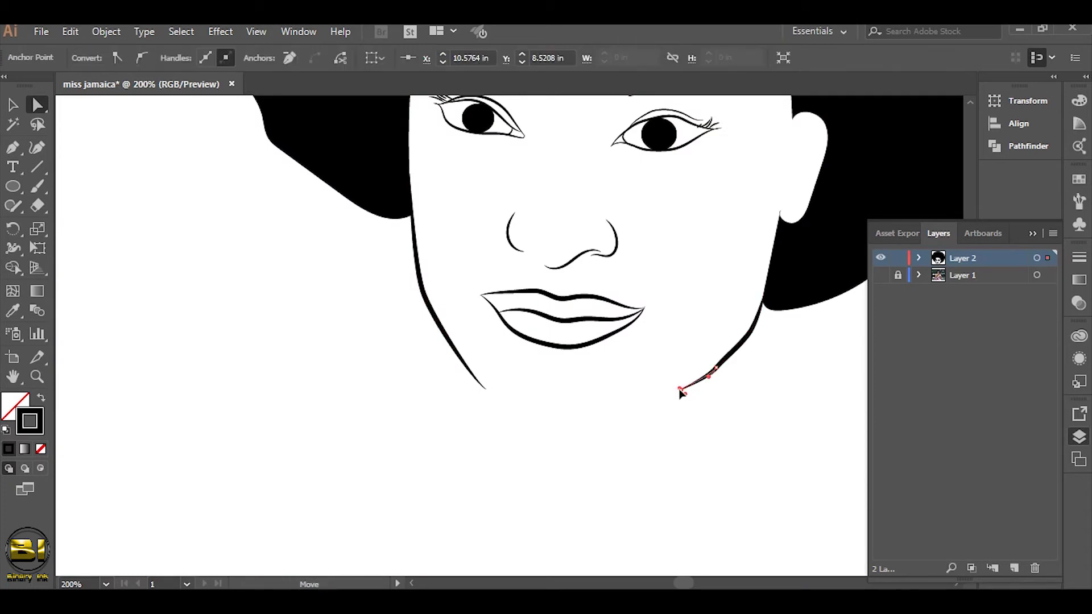
key(ctrl+shift+a)
click(881, 275)
- Brush outlines of the left and right shoulders down the upper arms
key(b)
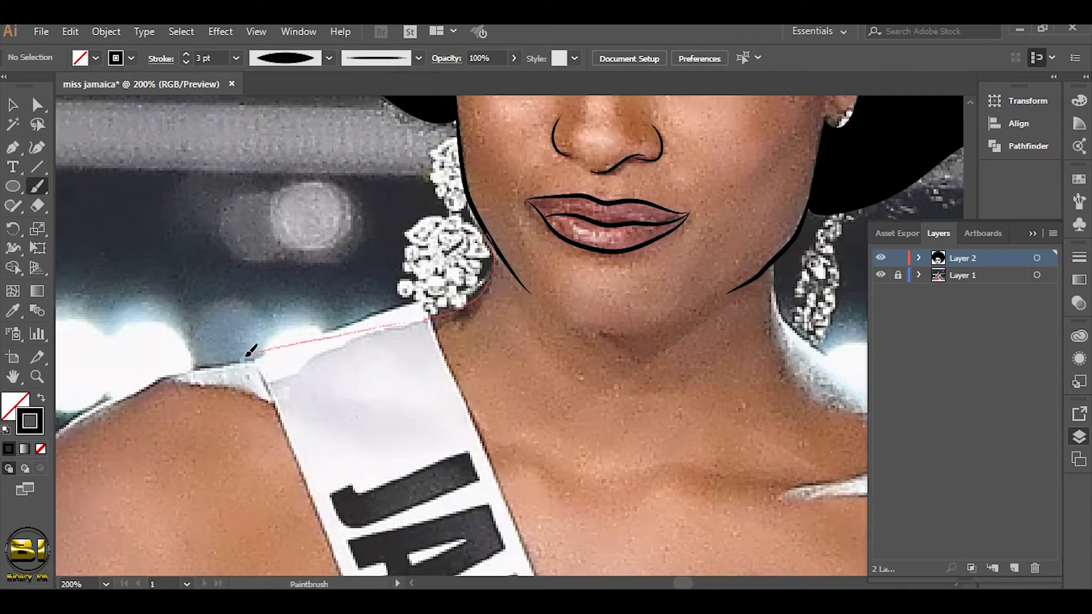
drag(251, 352, 245, 357)
key(ctrl+minus)
drag(272, 528, 273, 529)
key(ctrl+z)
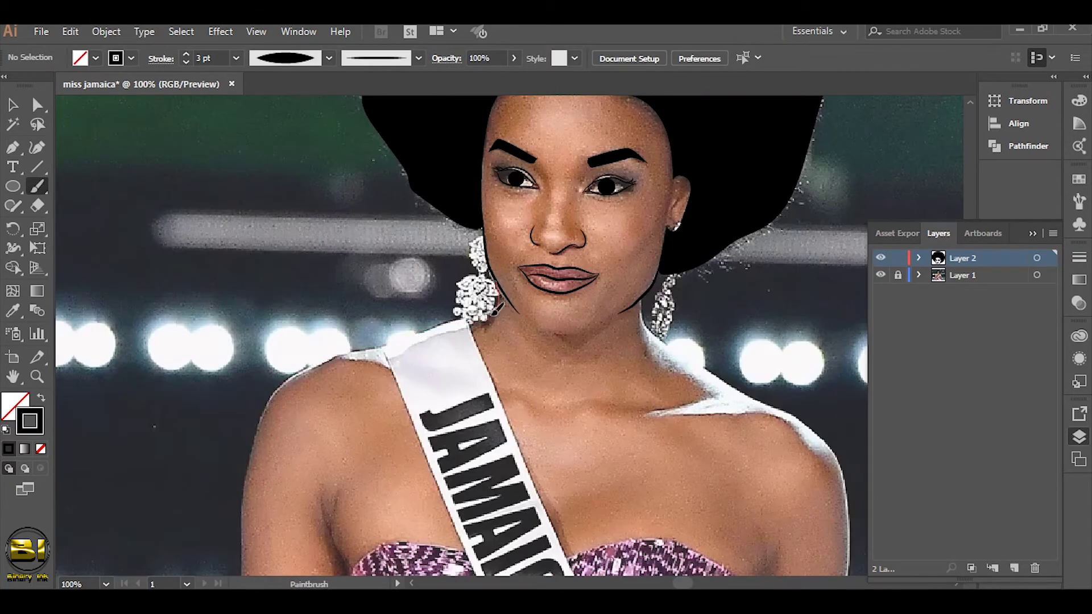
drag(290, 366, 289, 367)
drag(853, 535, 850, 535)
- Draw the curved neck line down to the shoulder with the Pen tool
key(p)
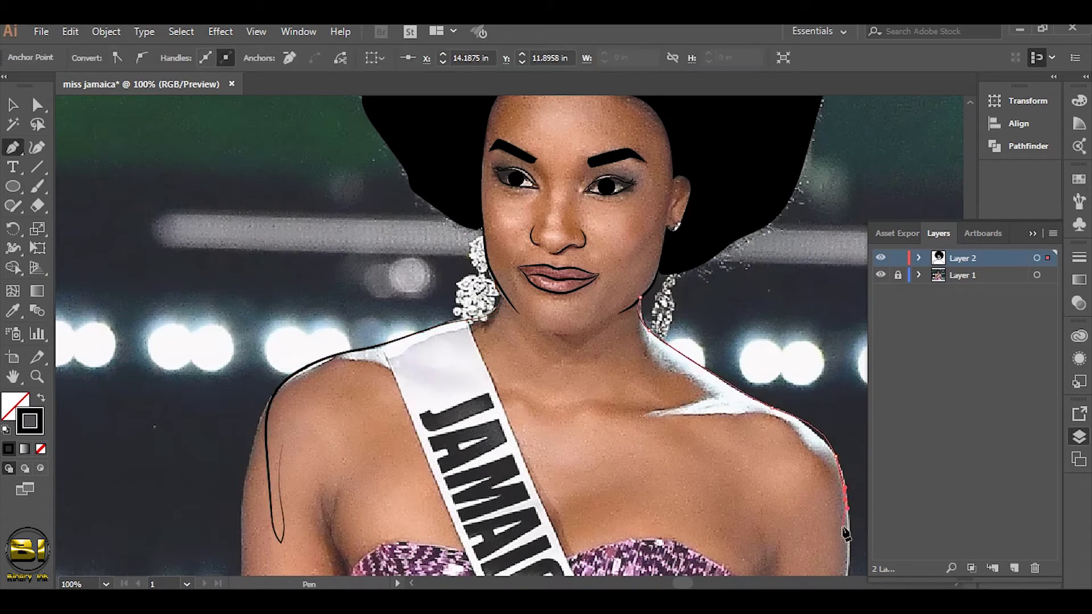
key(ctrl+shift+a)
key(ctrl+plus)
drag(494, 264, 496, 297)
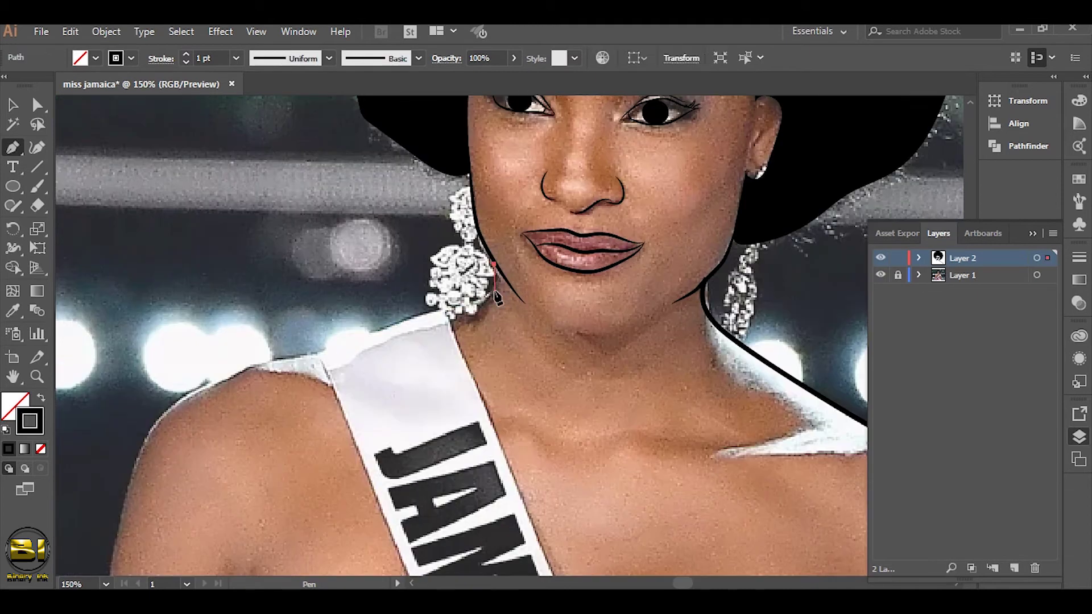
key(v)
key(ctrl+plus)
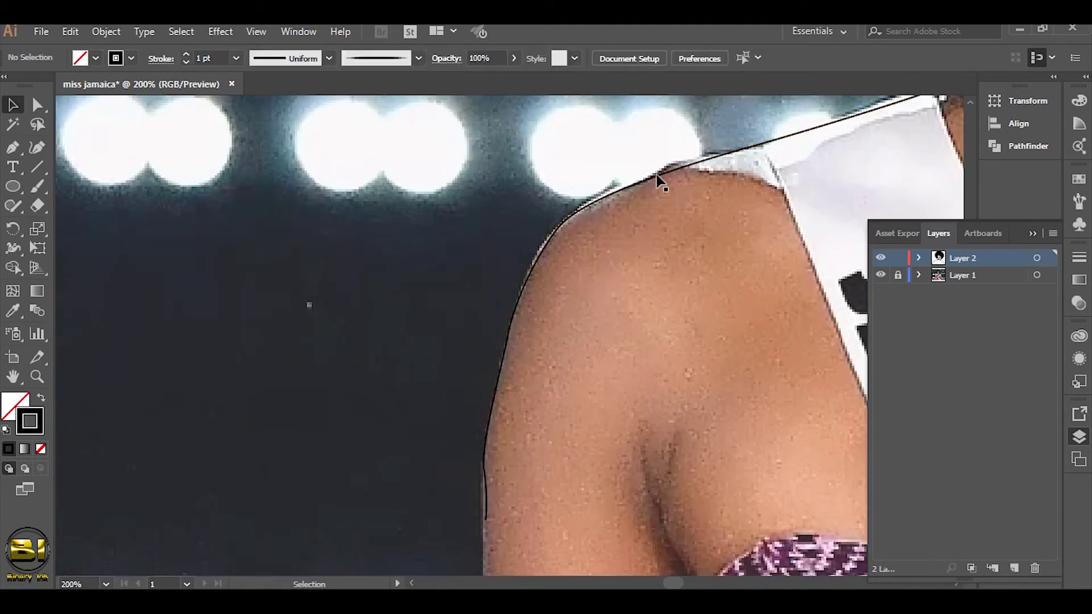
key(ctrl+minus)
key(ctrl+minus)
key(ctrl+minus)
key(ctrl+plus)
key(ctrl+plus)
- Brush a collarbone stroke across the chest, redrawing it after an undo
key(b)
drag(484, 394, 706, 386)
key(ctrl+z)
drag(487, 385, 696, 376)
scroll(500, 378, down, 4)
scroll(499, 377, left, 3)
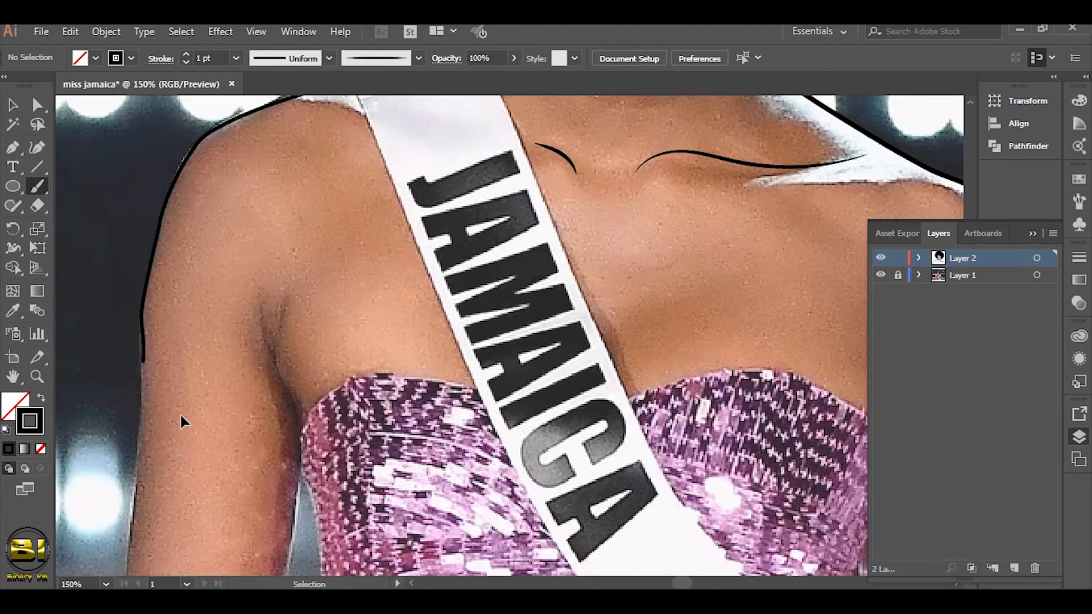
- Paint the first two hooked drip strokes on the left upper arm
key(ctrl+plus)
drag(550, 464, 549, 364)
key(a)
click(548, 395)
key(b)
mouse_move(546, 441)
mouse_down()
mouse_move(589, 459)
mouse_move(604, 304)
mouse_up()
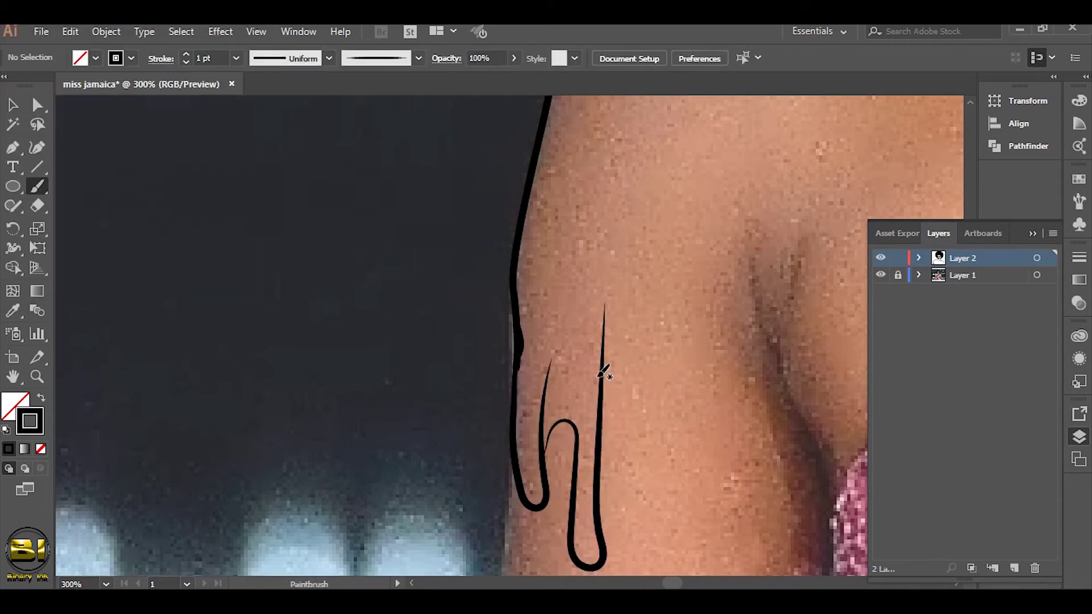
- Paint a series of Paintbrush drip strokes down the left arm
drag(605, 366, 476, 306)
drag(481, 370, 555, 173)
mouse_move(553, 260)
mouse_down()
mouse_move(569, 457)
mouse_move(633, 296)
mouse_up()
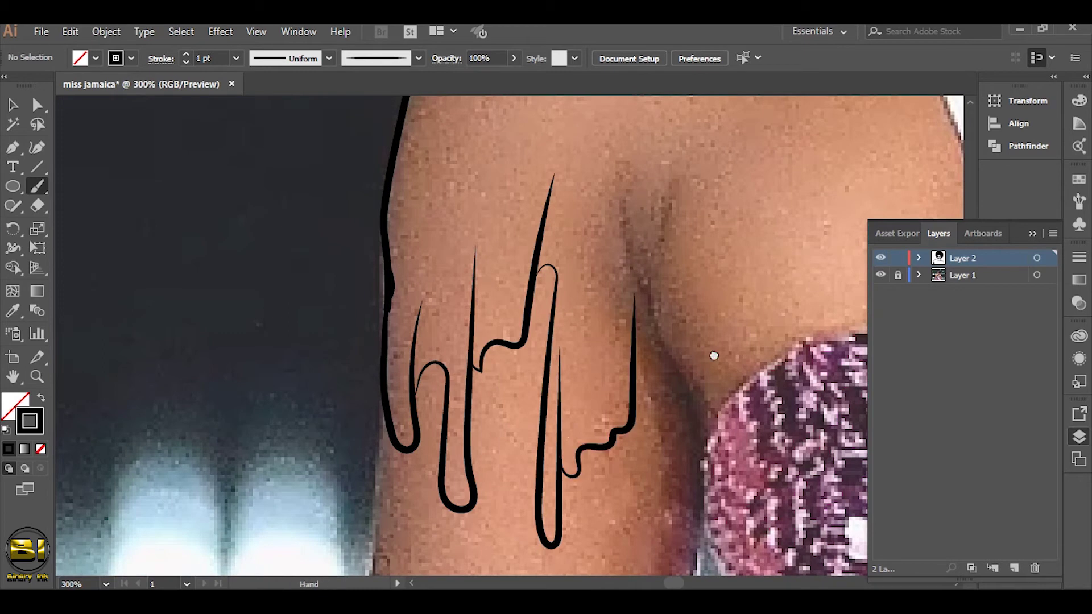
drag(714, 359, 515, 386)
drag(435, 404, 481, 375)
drag(569, 528, 578, 188)
drag(577, 364, 620, 317)
drag(657, 452, 590, 393)
mouse_move(639, 548)
mouse_down()
mouse_move(579, 393)
mouse_move(689, 322)
mouse_up()
- Paint long drips over the top of the dress and sash, redoing one misdrawn drip
drag(740, 460, 398, 278)
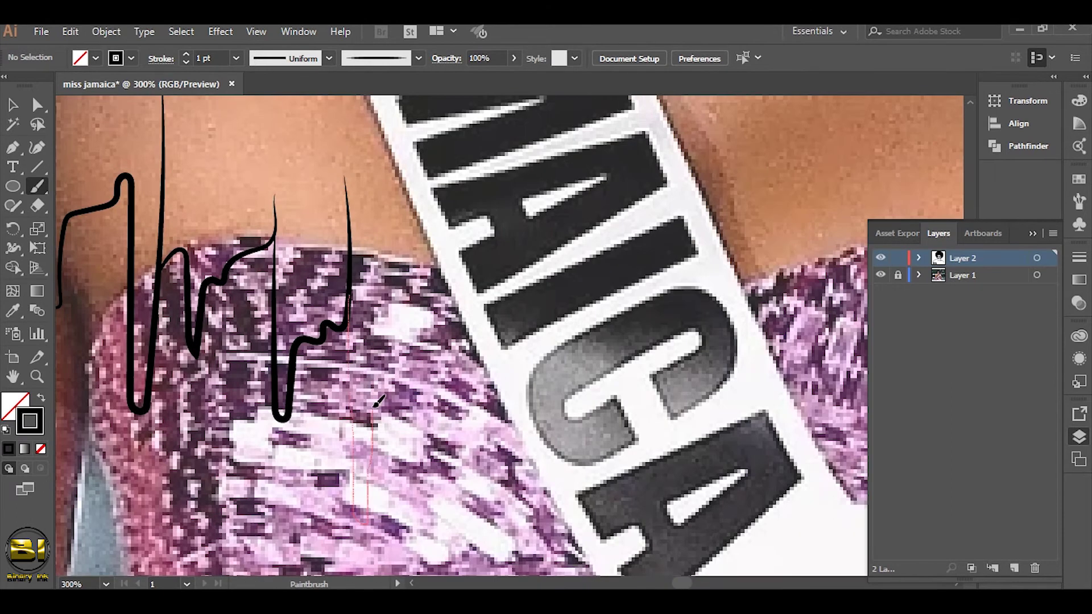
drag(377, 401, 452, 171)
mouse_move(452, 330)
mouse_down()
mouse_move(485, 405)
mouse_move(464, 429)
mouse_up()
key(ctrl+z)
mouse_move(572, 259)
mouse_down()
mouse_move(568, 275)
mouse_move(589, 287)
mouse_up()
drag(727, 141, 727, 143)
key(ctrl+1)
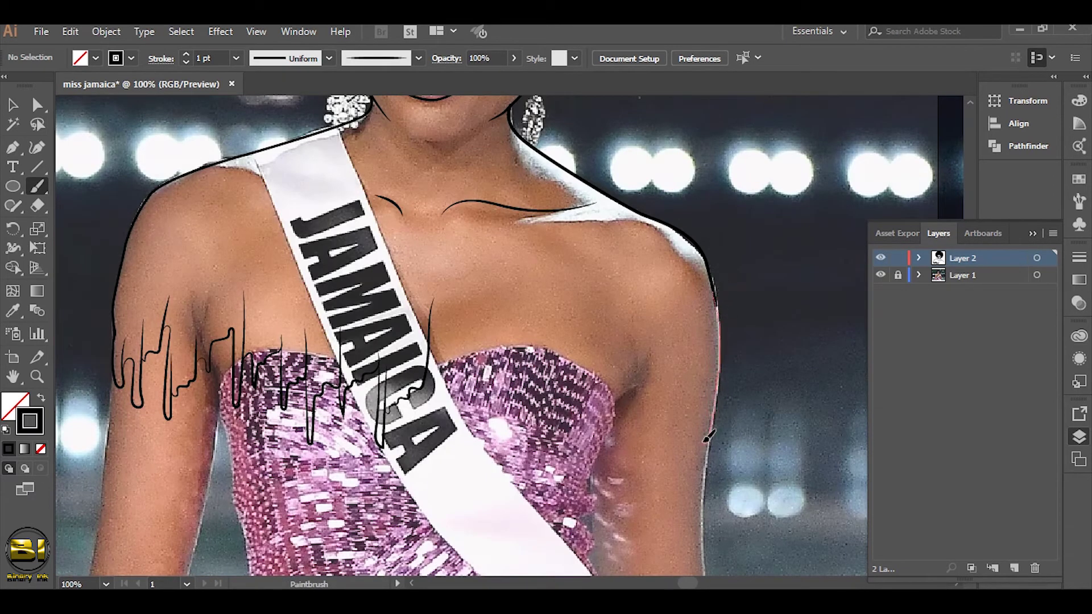
- Trace the right arm's outer edge and paint several drips up the right arm
key(ctrl+plus)
scroll(709, 278, right, 5)
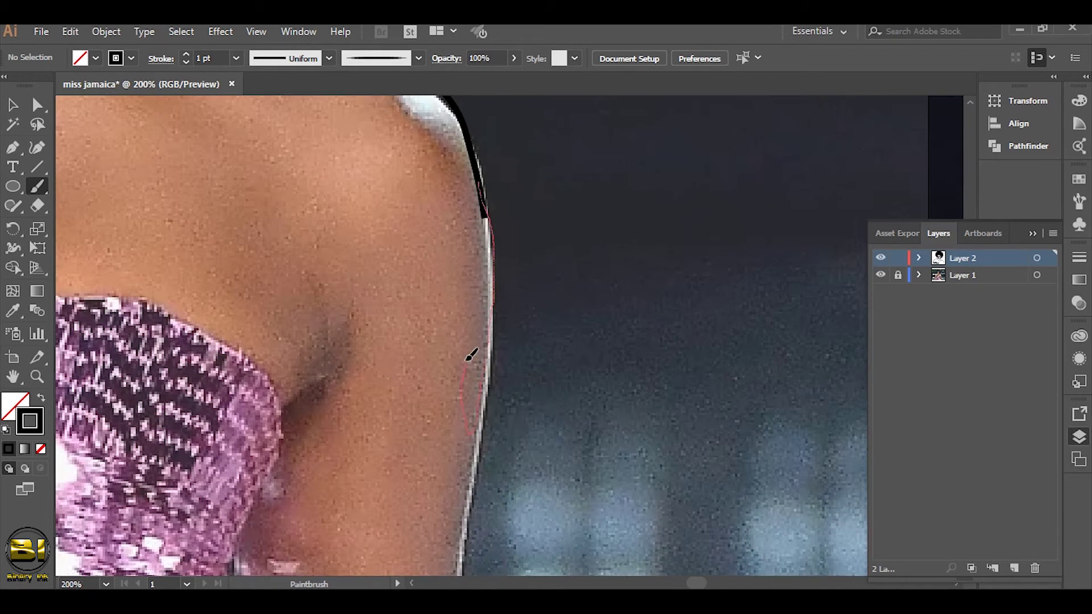
drag(471, 356, 472, 353)
drag(450, 393, 405, 307)
drag(383, 432, 368, 370)
drag(534, 382, 537, 344)
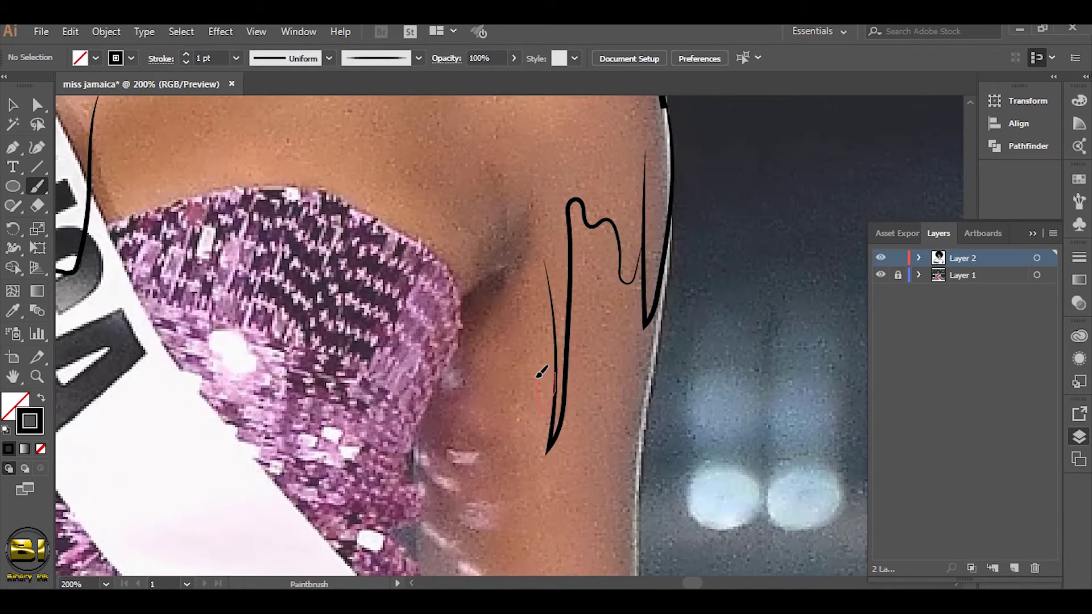
drag(467, 387, 458, 171)
- Paint wavy drips across the chest and draw a straight Pen line along the sash edge
key(ctrl+minus)
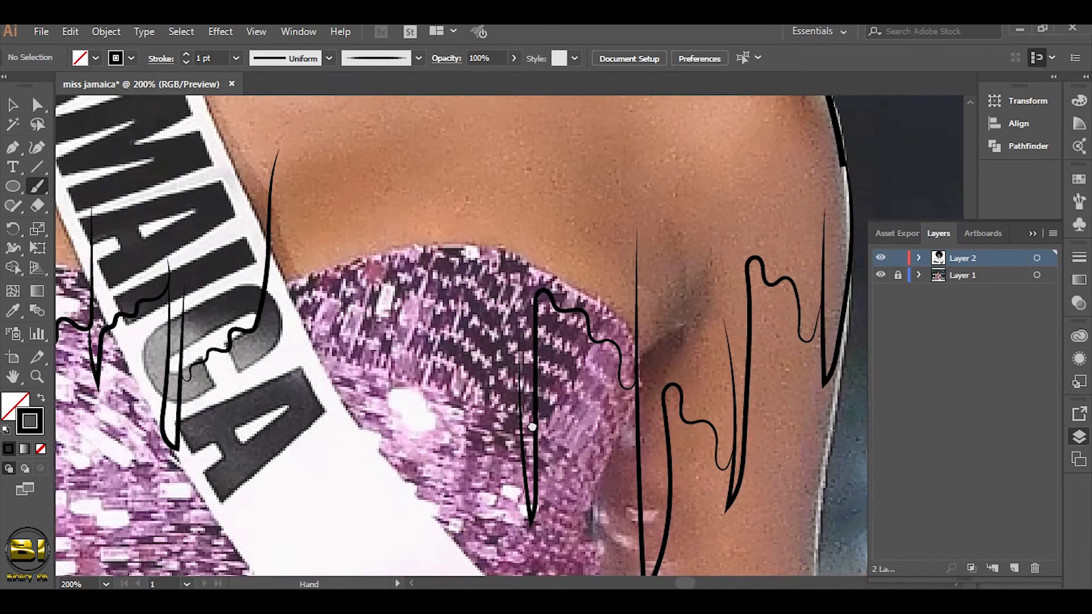
mouse_move(391, 328)
mouse_down()
mouse_move(428, 277)
mouse_move(481, 421)
mouse_up()
key(ctrl+plus)
key(ctrl+plus)
key(ctrl+plus)
drag(447, 369, 472, 494)
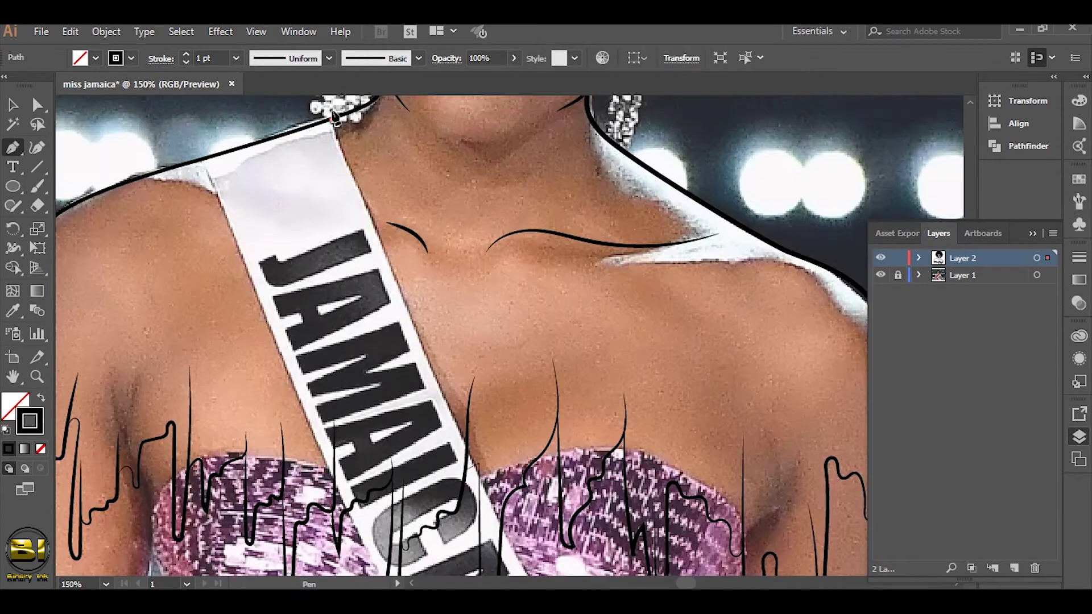
click(200, 161)
click(345, 509)
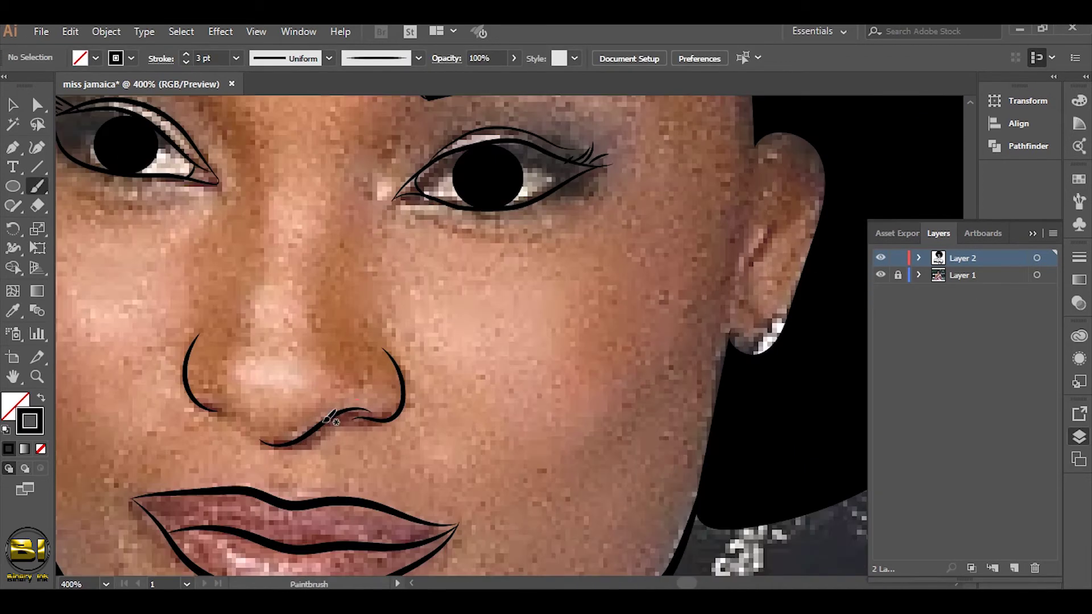
- Paint long thin 0.75 pt drips hanging below the existing drips on the left
key(p)
click(336, 421)
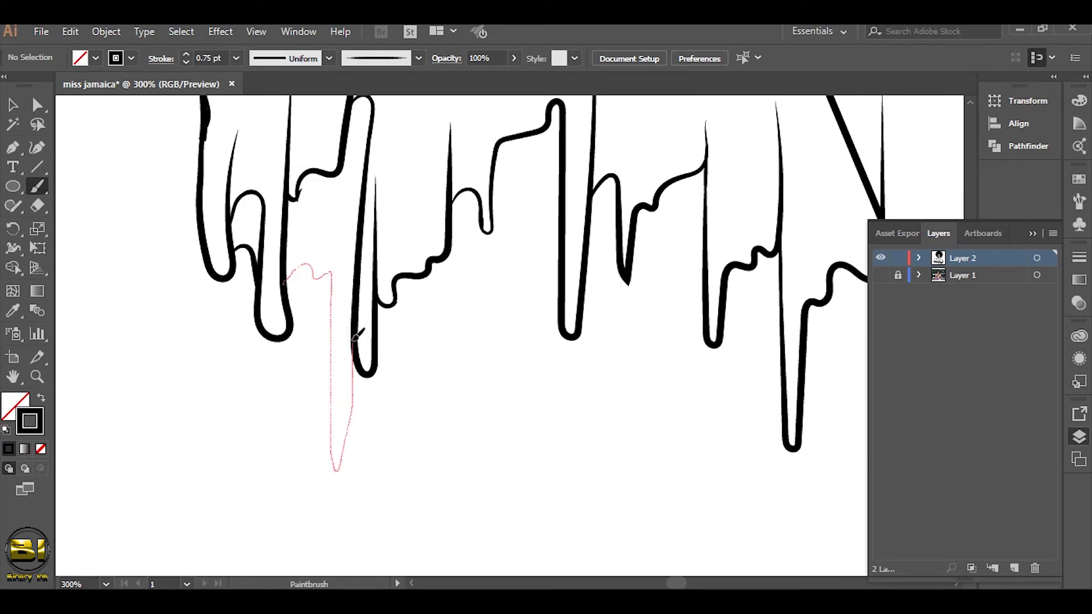
mouse_move(283, 288)
mouse_down()
mouse_move(307, 275)
mouse_move(313, 458)
mouse_up()
mouse_move(379, 316)
mouse_down()
mouse_move(405, 390)
mouse_move(497, 275)
mouse_move(514, 191)
mouse_up()
drag(512, 249, 530, 256)
drag(617, 497, 610, 322)
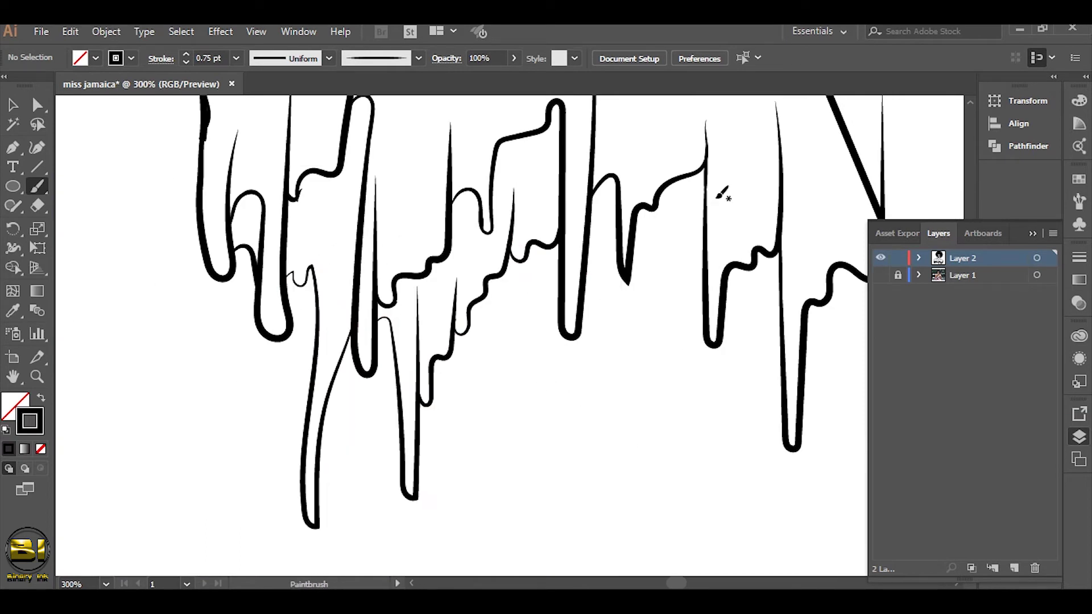
drag(674, 266, 672, 236)
- Add short and long thin drips across the middle of the torso
mouse_move(728, 329)
mouse_down()
mouse_move(554, 352)
mouse_move(569, 388)
mouse_up()
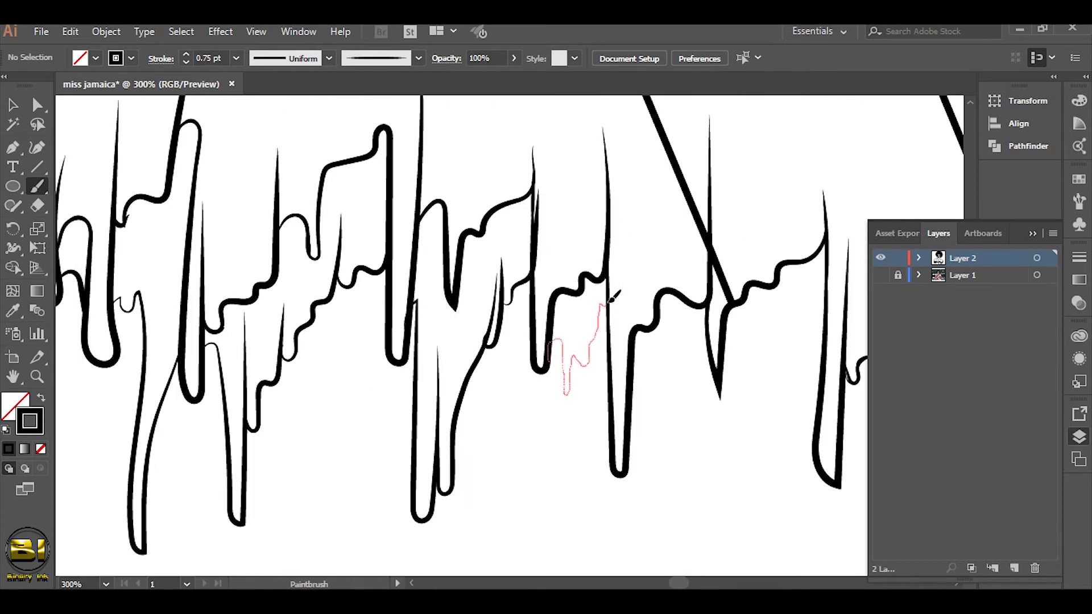
drag(554, 337, 576, 424)
drag(573, 370, 575, 401)
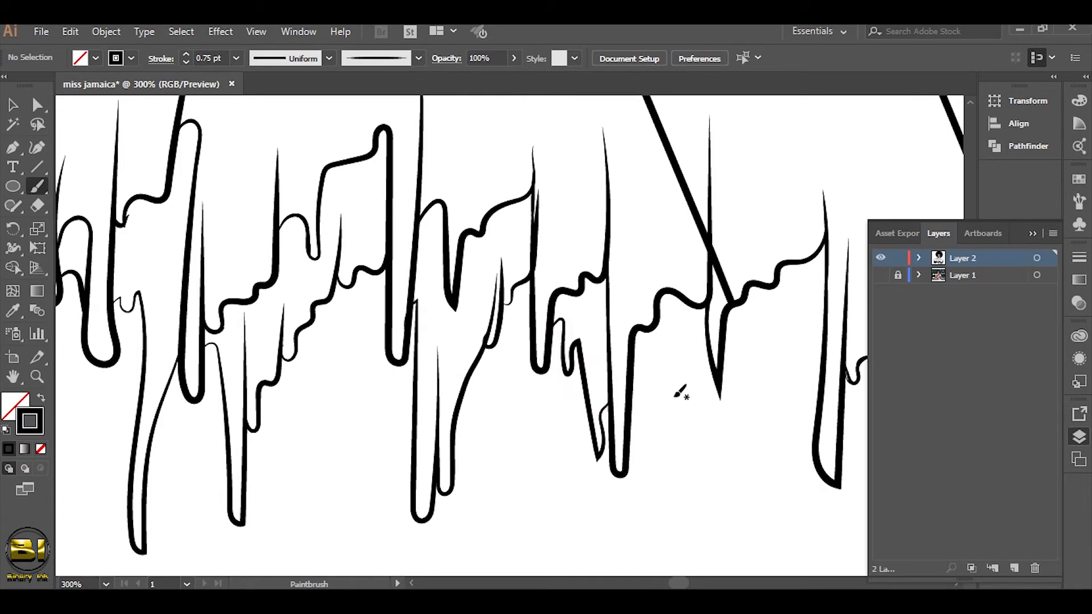
drag(640, 385, 686, 551)
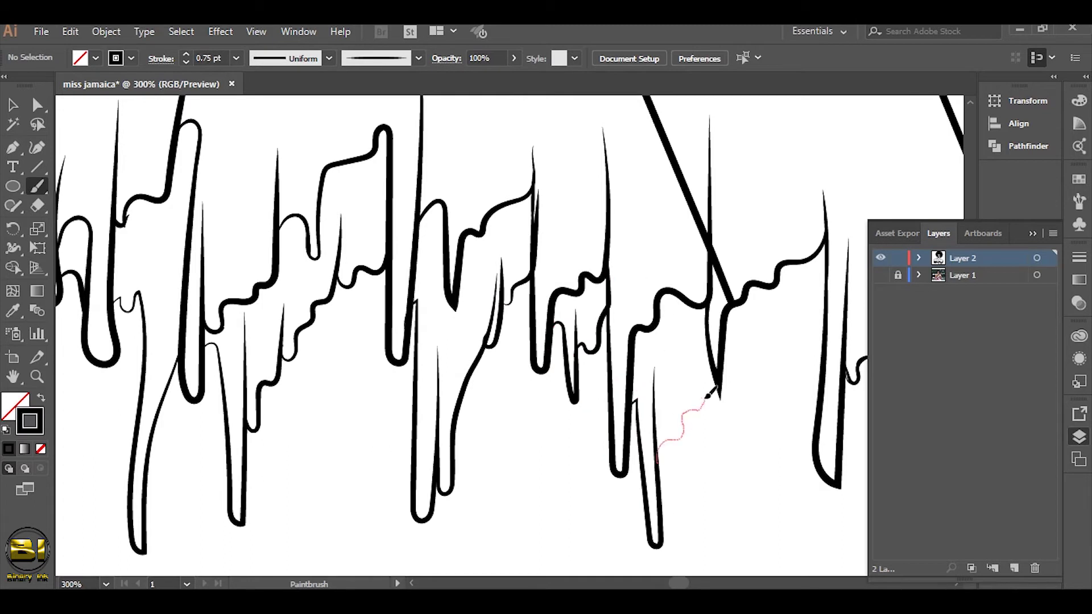
drag(705, 393, 569, 393)
mouse_move(632, 455)
mouse_down()
mouse_move(673, 385)
mouse_move(484, 458)
mouse_move(450, 395)
mouse_up()
mouse_move(449, 401)
mouse_down()
mouse_move(606, 363)
mouse_move(356, 383)
mouse_move(493, 385)
mouse_up()
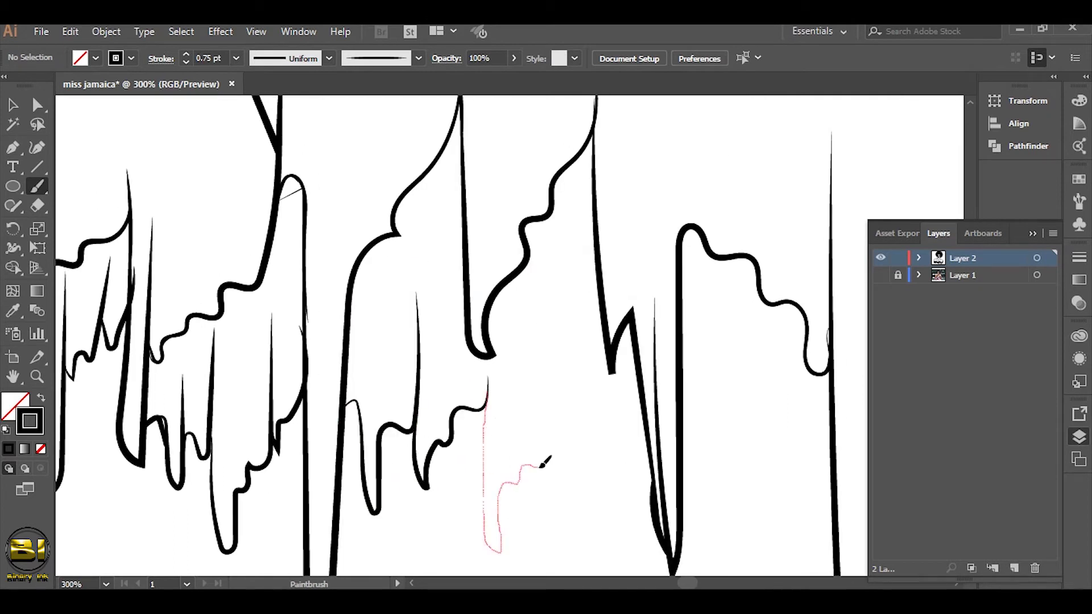
drag(543, 464, 546, 461)
mouse_move(547, 499)
mouse_down()
mouse_move(488, 385)
mouse_move(556, 263)
mouse_up()
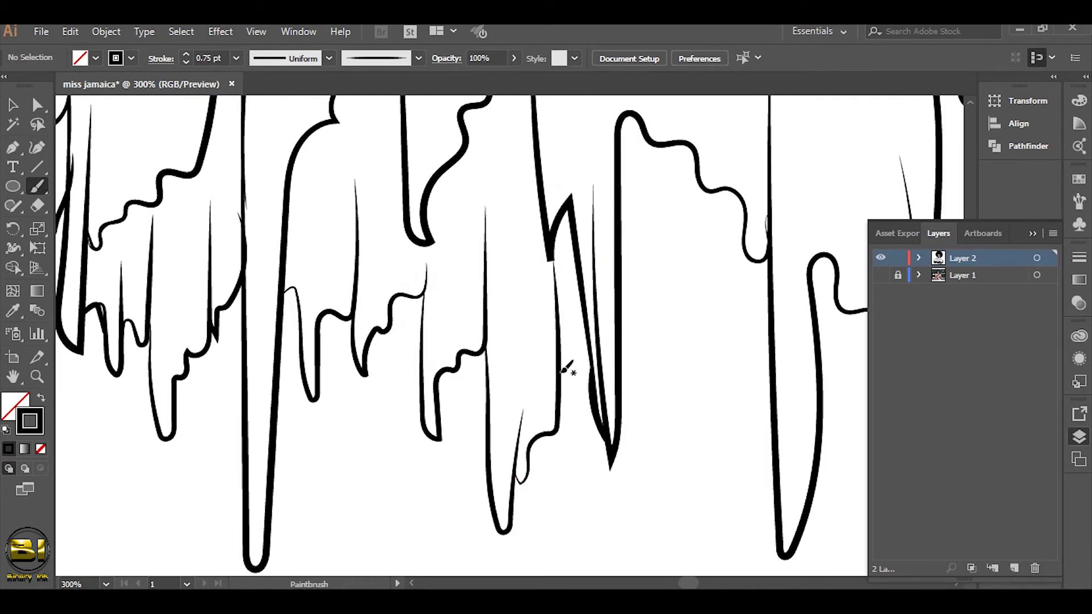
- Finish the remaining thin wavy drips along the bottom, then fit the artwork in view
drag(567, 368, 439, 432)
drag(494, 373, 547, 360)
drag(572, 282, 572, 282)
key(ctrl+z)
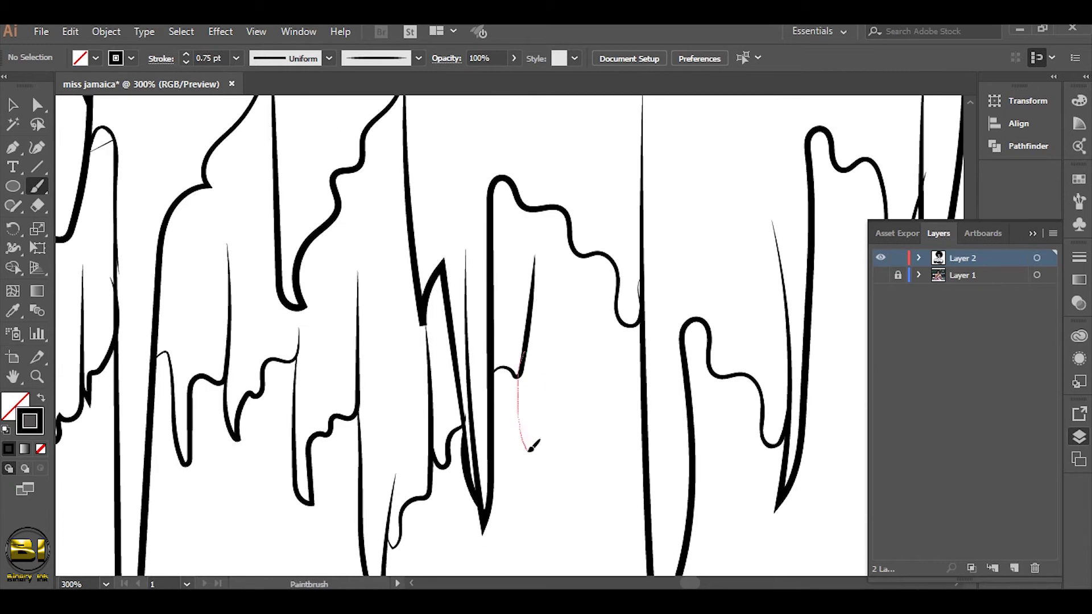
drag(519, 378, 582, 267)
drag(685, 396, 408, 452)
drag(540, 398, 575, 564)
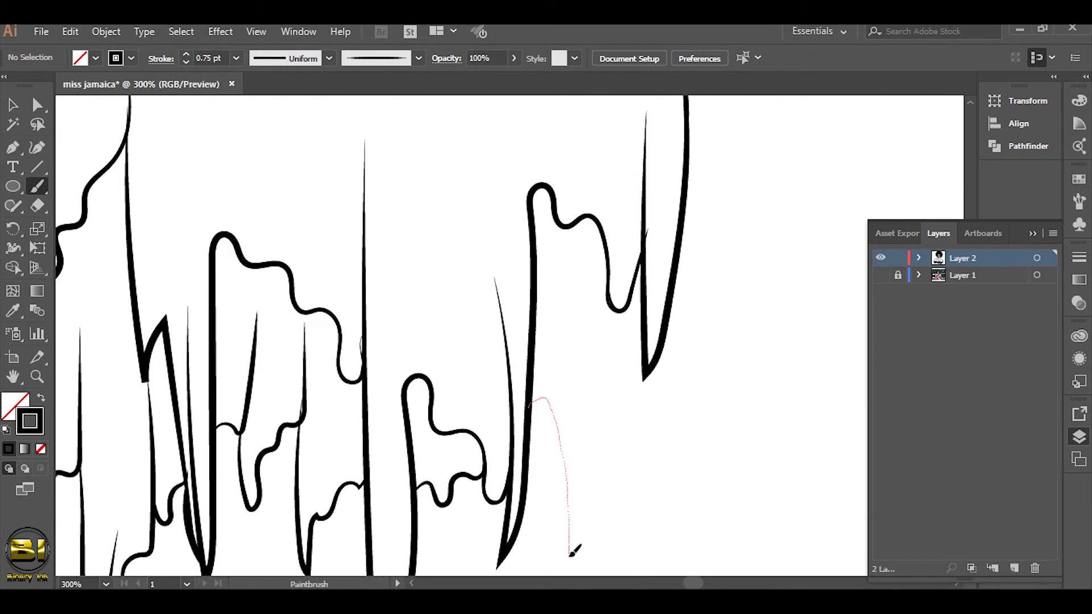
drag(527, 435, 563, 432)
drag(631, 371, 633, 369)
key(ctrl+0)
- Target Layer 1, trace strokes along the hair outline, and show the reference photo again
key(ctrl+plus)
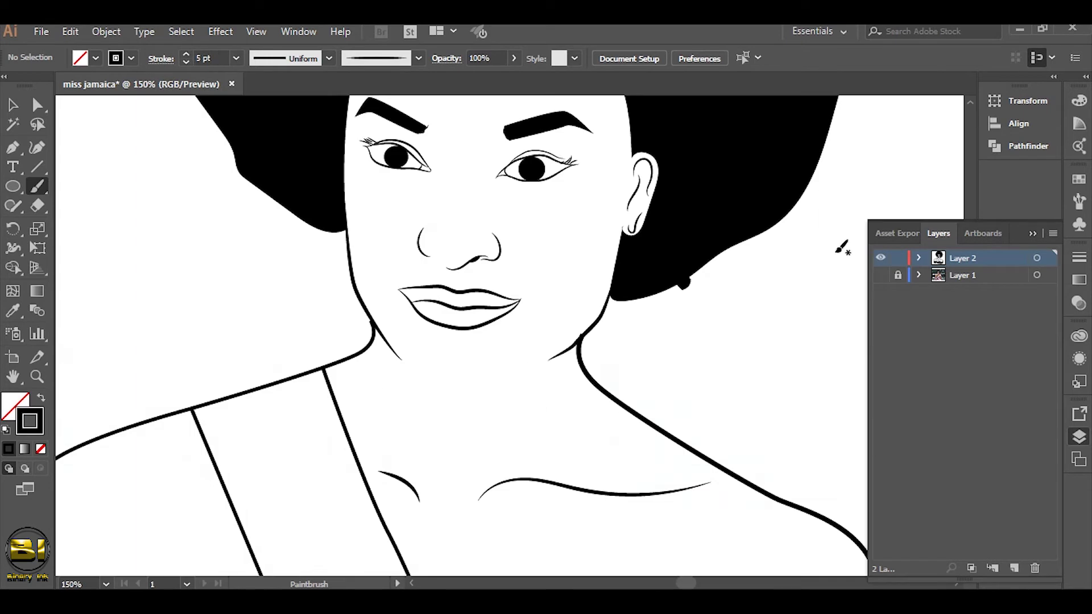
click(968, 275)
key(ctrl+minus)
drag(108, 405, 385, 446)
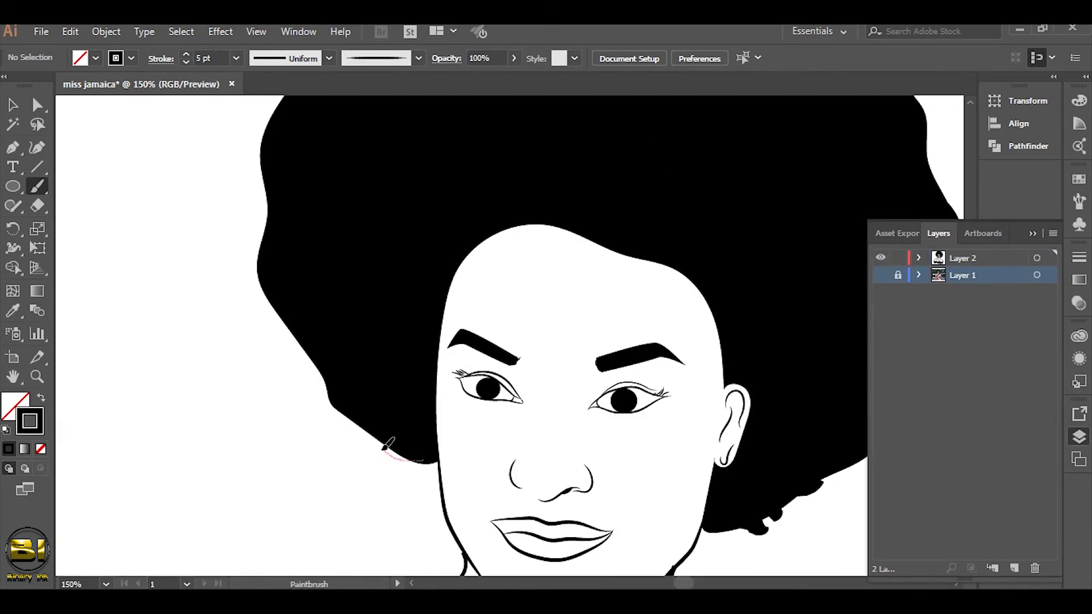
mouse_move(292, 341)
mouse_down()
mouse_move(385, 416)
mouse_move(335, 560)
mouse_up()
mouse_move(353, 360)
mouse_down()
mouse_move(444, 224)
mouse_move(275, 283)
mouse_move(459, 309)
mouse_up()
key(ctrl+0)
key(ctrl+plus)
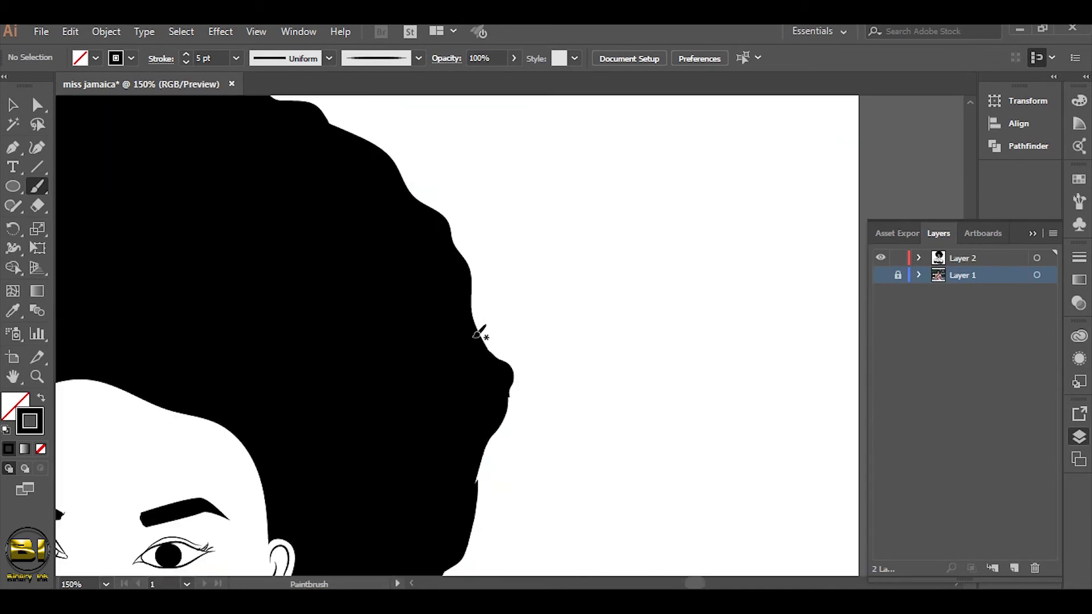
click(880, 275)
key(ctrl+minus)
- Draw 0.5 pt baby-hair strands along the forehead hairline, then hide the photo
triple_click(204, 58)
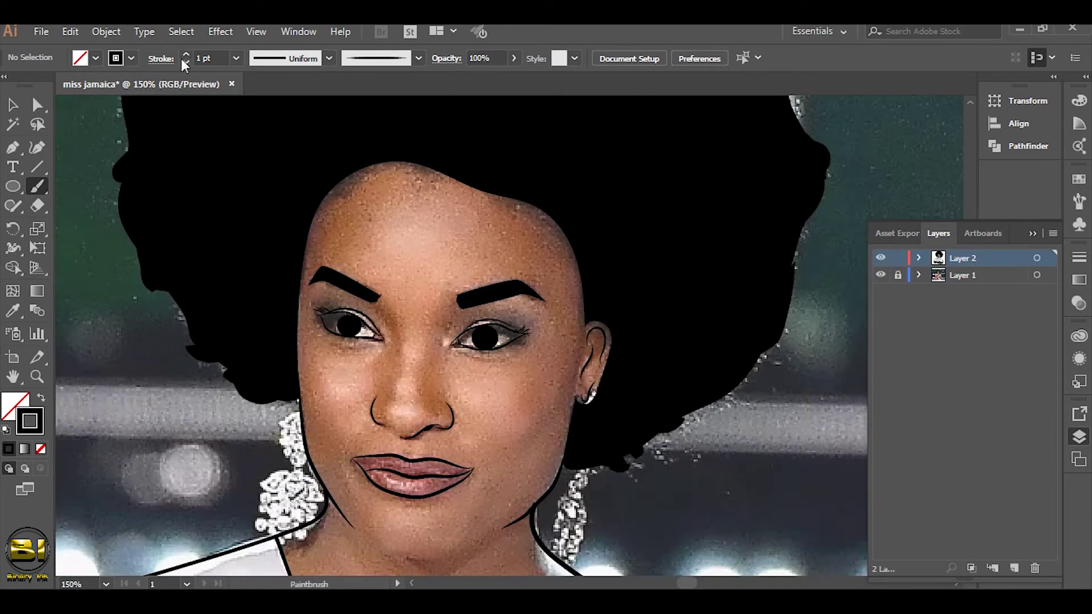
text(0.5)
key(Return)
key(ctrl+plus)
key(ctrl+plus)
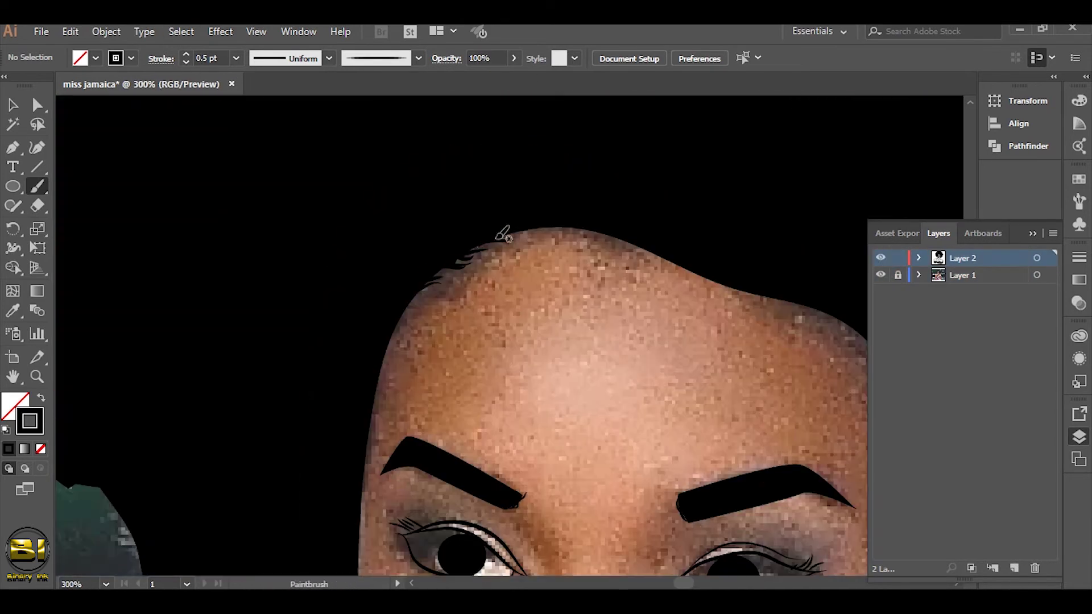
drag(619, 233, 437, 202)
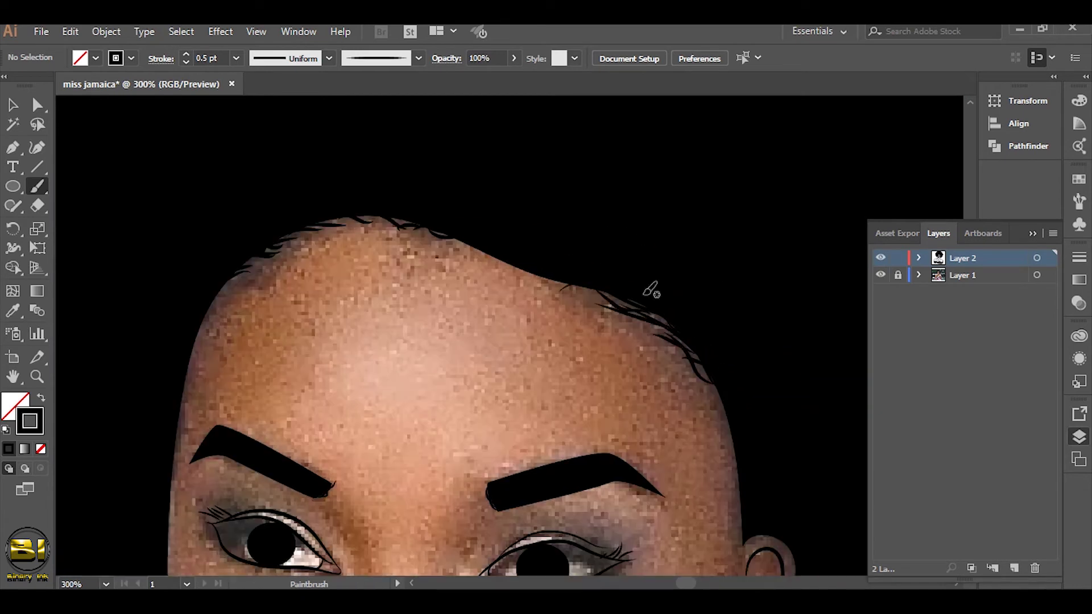
drag(651, 288, 563, 152)
key(ctrl+1)
click(881, 275)
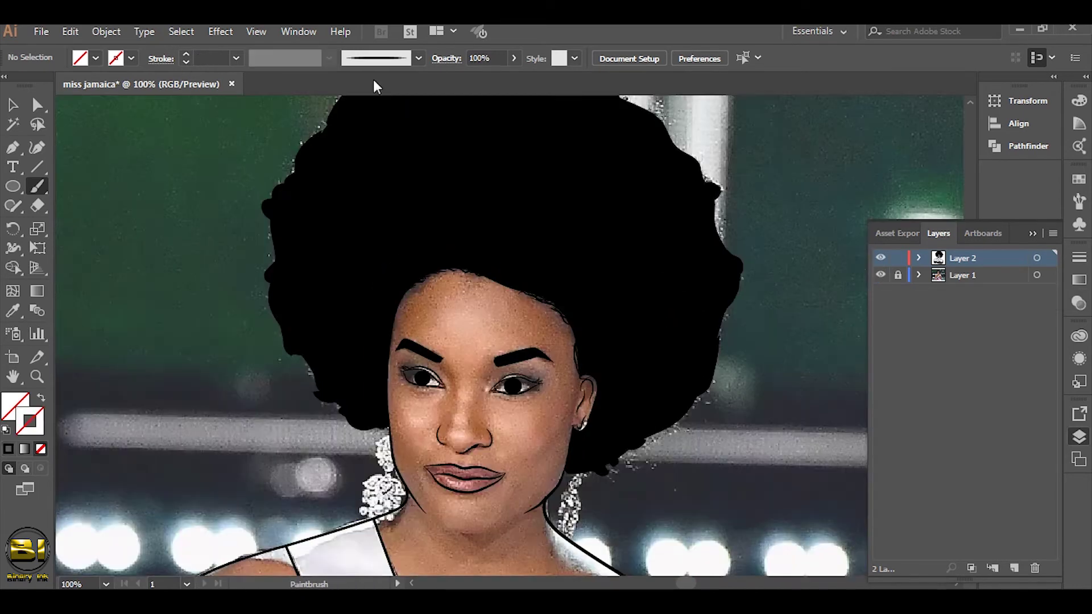
- Draw thin curly strands along the right and top edges of the afro
drag(508, 357, 535, 441)
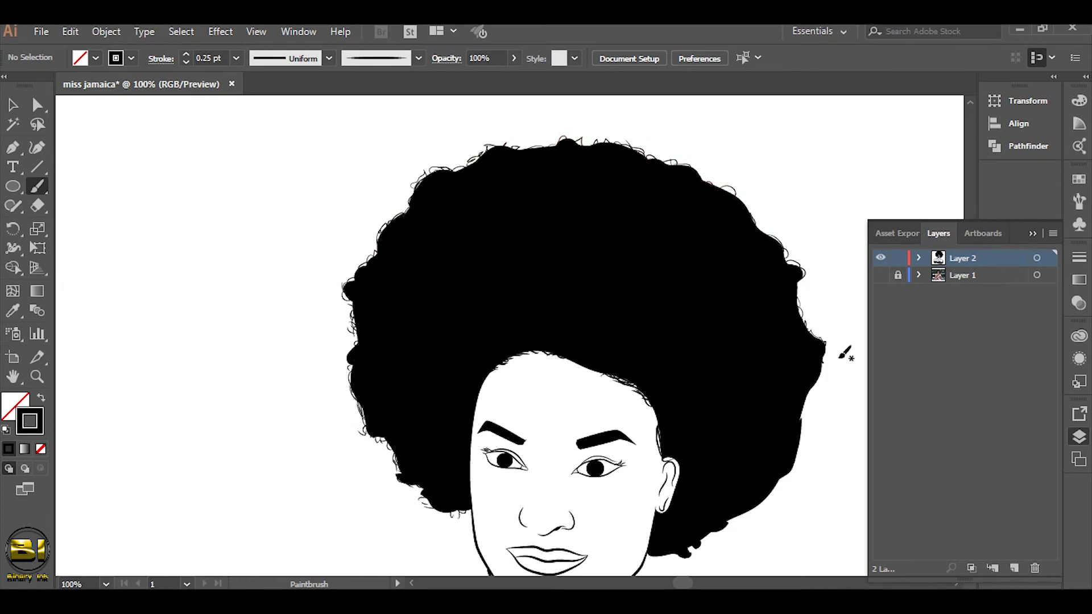
drag(791, 474, 782, 482)
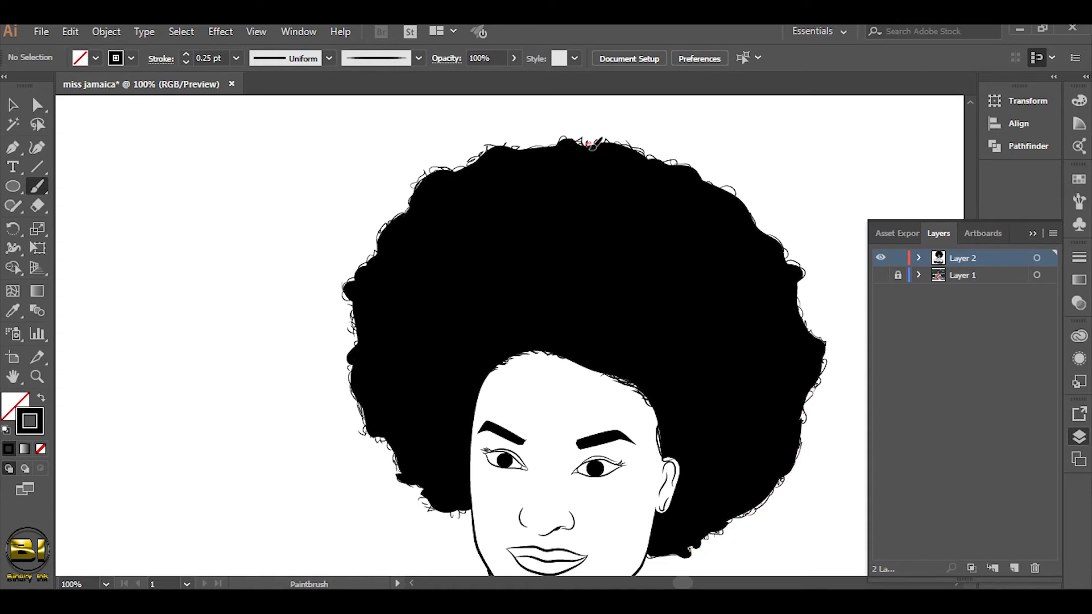
scroll(592, 145, up, 3)
drag(626, 193, 602, 182)
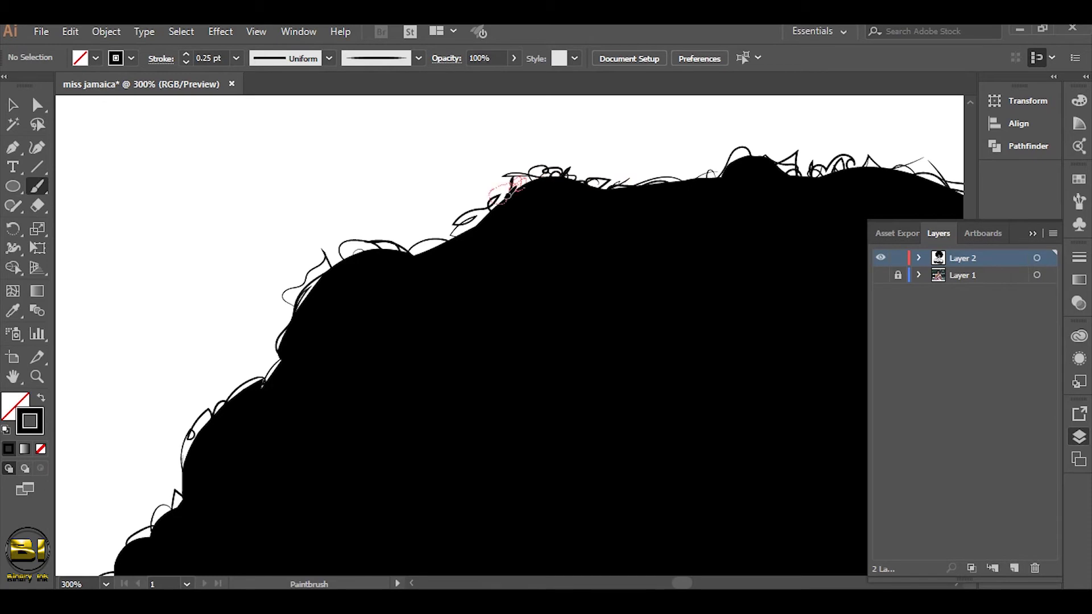
- Draw a drip line down the neck and a drip hanging below the hair
key(ctrl+0)
scroll(527, 300, up, 2)
mouse_move(517, 276)
mouse_down()
mouse_move(524, 325)
mouse_move(653, 496)
mouse_up()
drag(478, 365, 570, 336)
drag(571, 335, 589, 366)
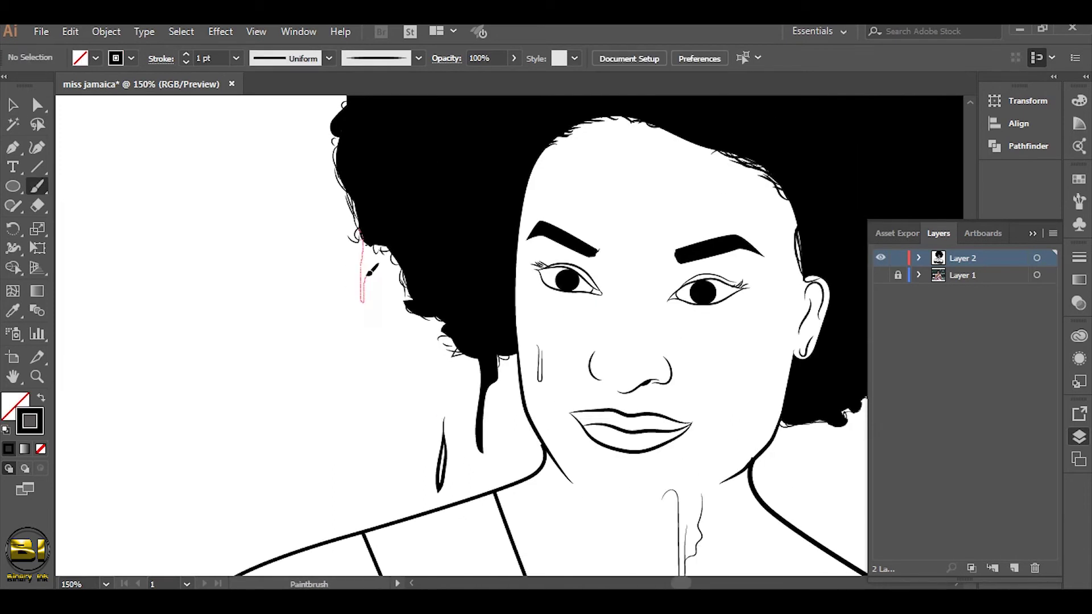
- Draw black drips hanging under both sides of the afro, then deselect and zoom to 100%
drag(273, 417, 244, 370)
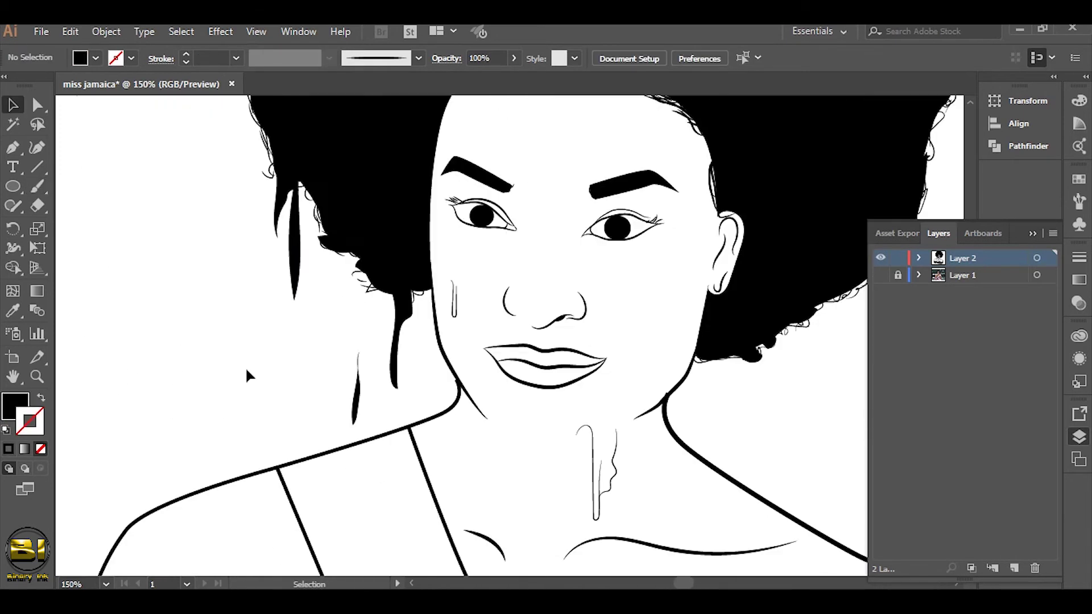
drag(282, 402, 103, 363)
drag(538, 345, 546, 401)
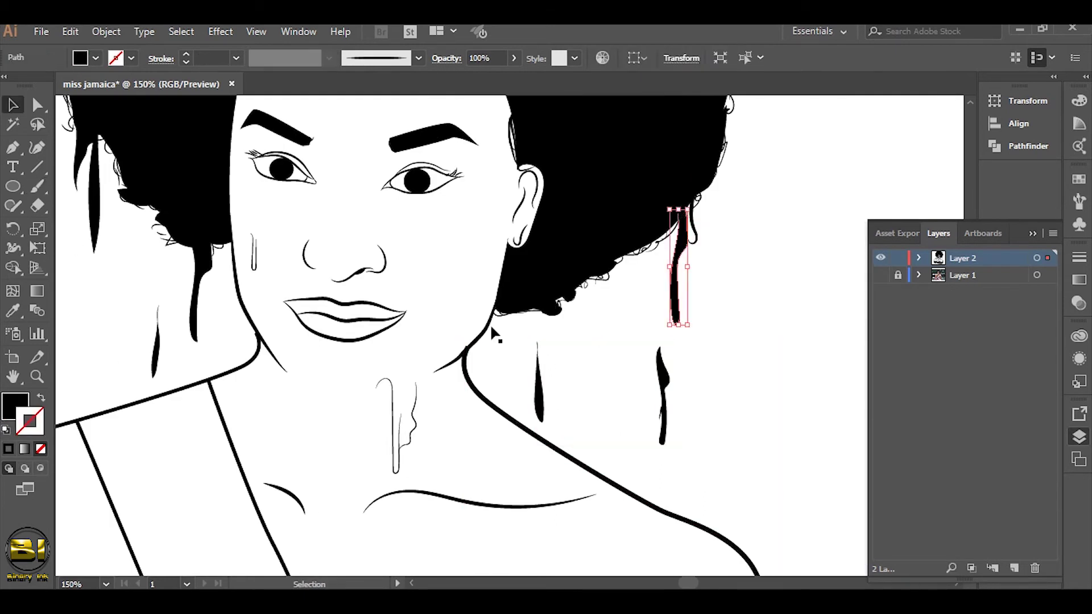
key(ctrl+shift+a)
key(ctrl+0)
key(ctrl+1)
key(b)
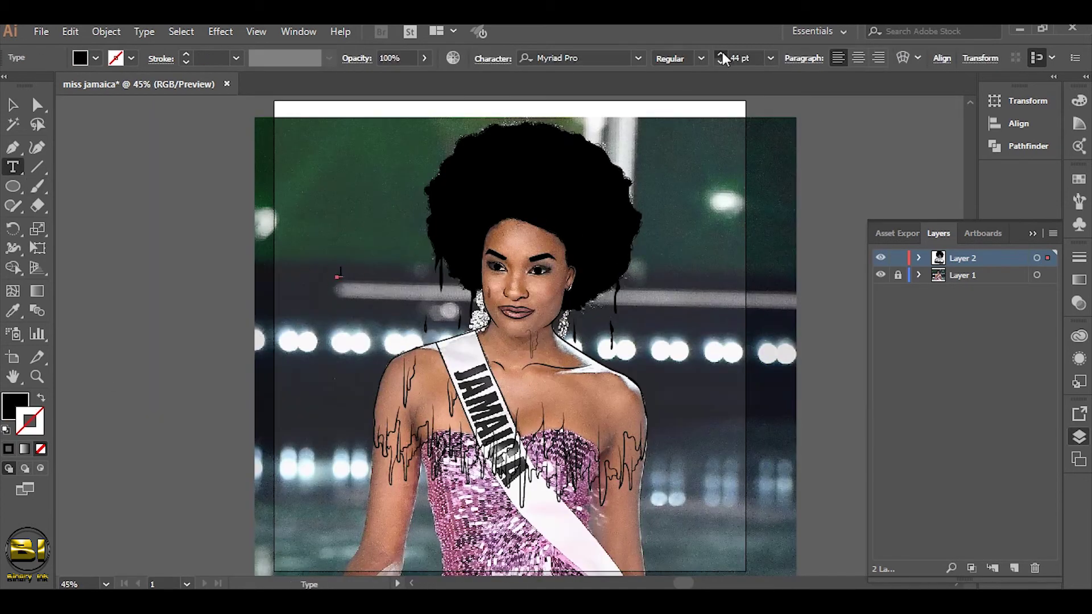
- Type a 200 pt letter J and rotate it about 50° clockwise
click(770, 57)
text(200)
key(Return)
text(J)
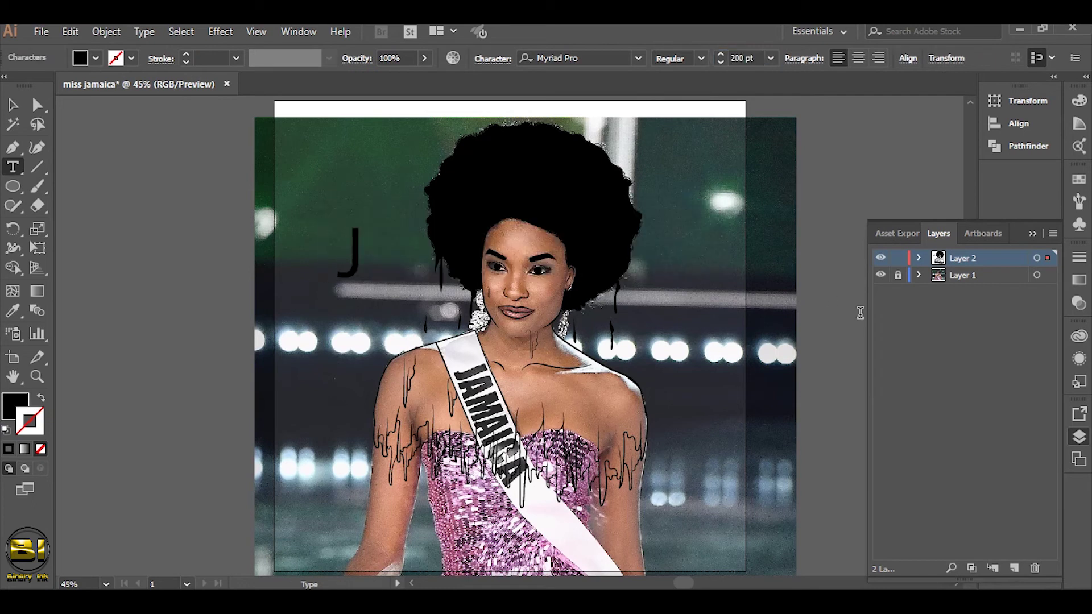
key(ctrl+a)
key(Escape)
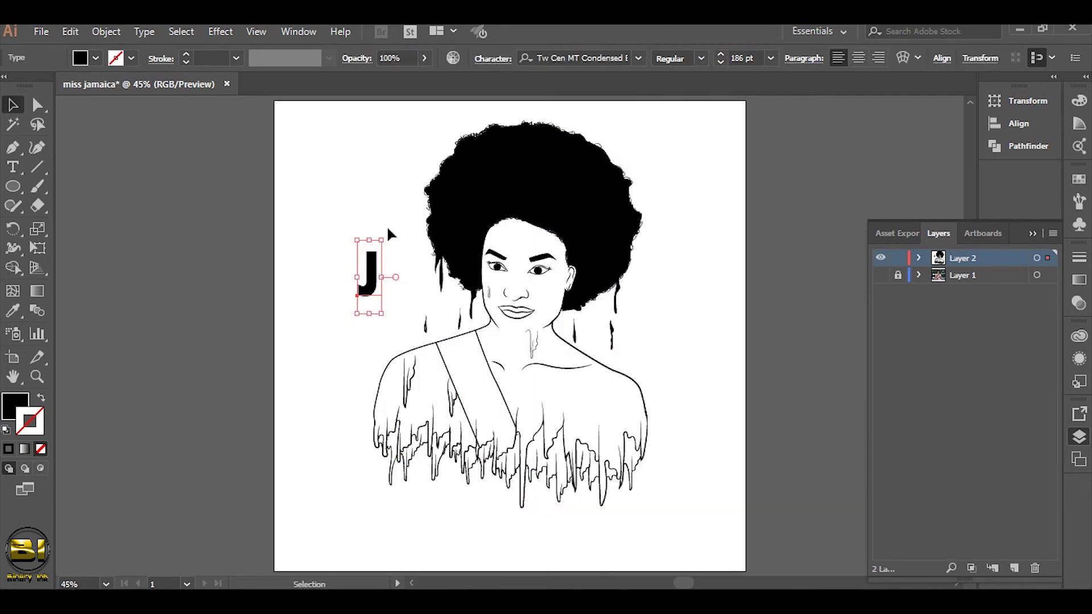
drag(387, 225, 421, 262)
- Check the rotated J in outline view and move it onto the sash
key(ctrl+y)
key(ctrl+y)
key(ctrl+z)
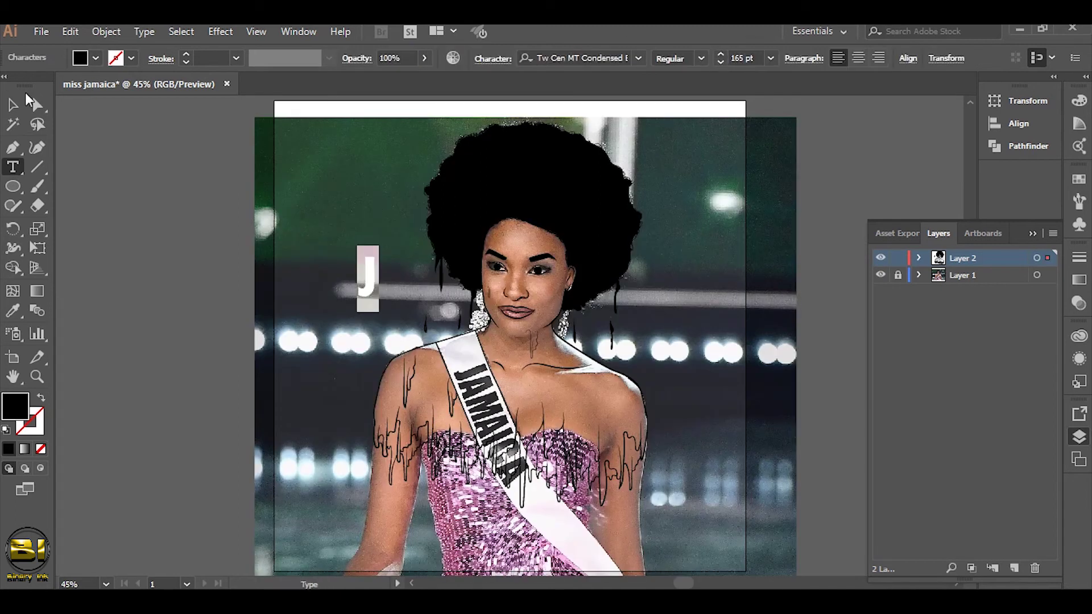
key(ctrl+shift+z)
key(ctrl+1)
drag(230, 250, 444, 433)
- Add the following rotated letters A, M, A to spell JAMA along the sash
click(509, 403)
key(t)
double_click(432, 407)
key(ctrl+z)
key(ctrl+z)
key(ctrl+z)
key(ctrl+shift+z)
key(ctrl+shift+z)
key(ctrl+shift+z)
key(ctrl+shift+z)
key(ctrl+shift+z)
key(ctrl+shift+z)
key(ctrl+shift+z)
key(ctrl+shift+z)
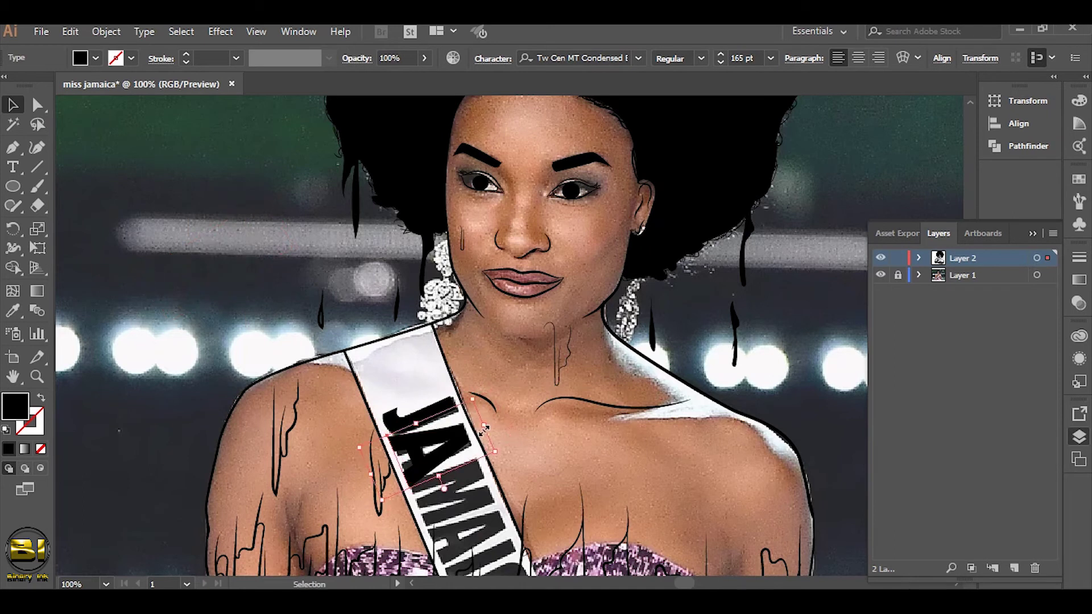
key(t)
click(207, 231)
key(ctrl+shift+z)
key(ctrl+shift+z)
key(ctrl+shift+z)
key(ctrl+shift+z)
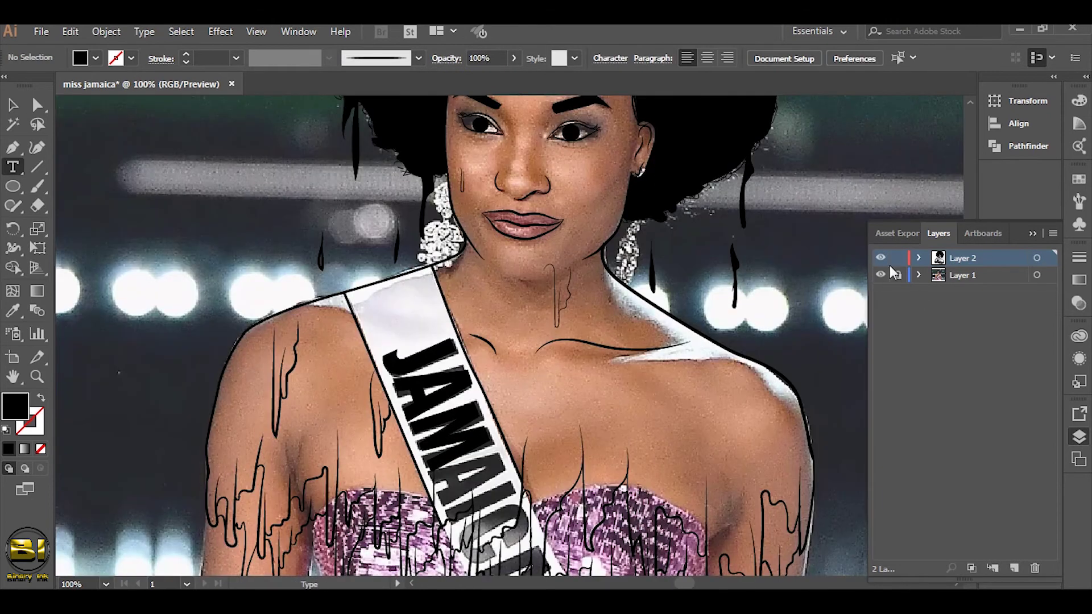
- Lock and hide the photo layer, select all artwork, and apply Object > Expand
click(898, 276)
ctrl+click(447, 378)
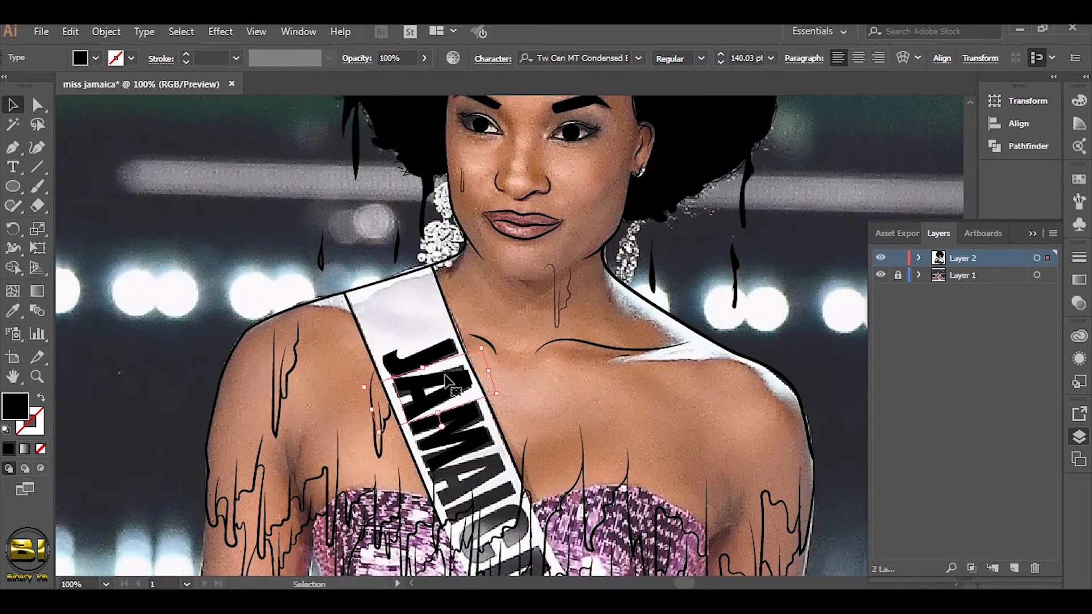
click(881, 275)
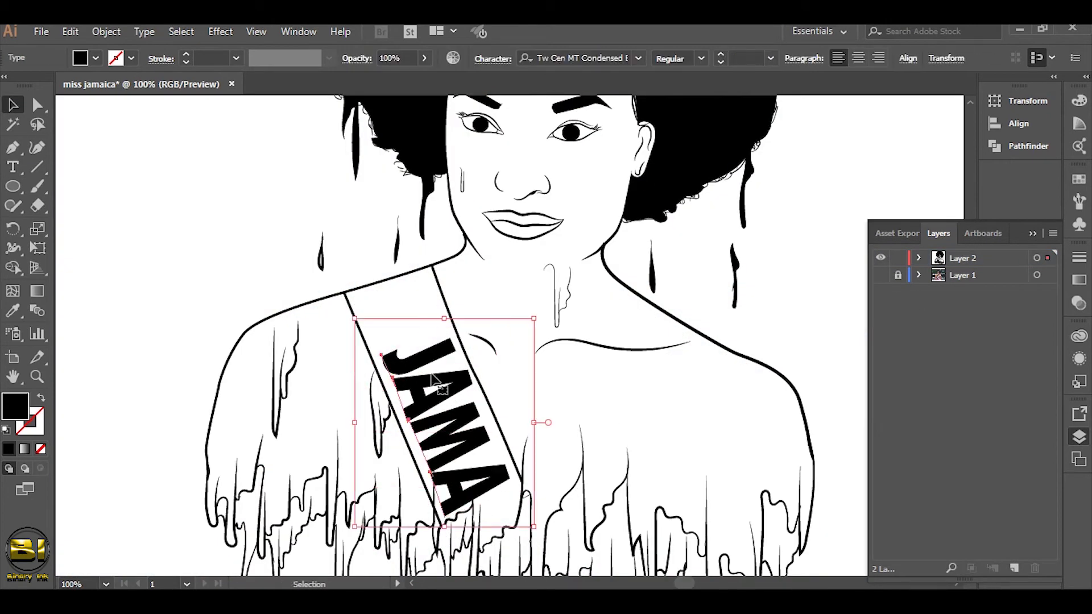
click(675, 392)
key(ctrl+0)
click(561, 287)
key(ctrl+a)
click(106, 32)
click(174, 186)
click(1018, 147)
- Select the line art with the salmon rectangle and merge them into one group on Layer 2
click(821, 261)
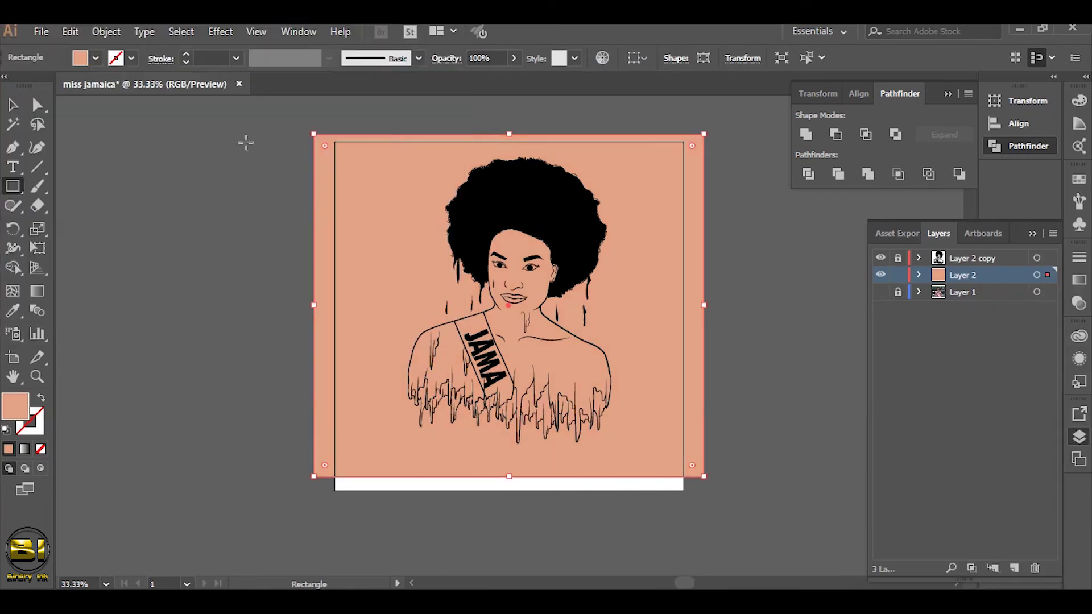
key(v)
right_click(393, 199)
click(291, 124)
key(ctrl+a)
right_click(423, 246)
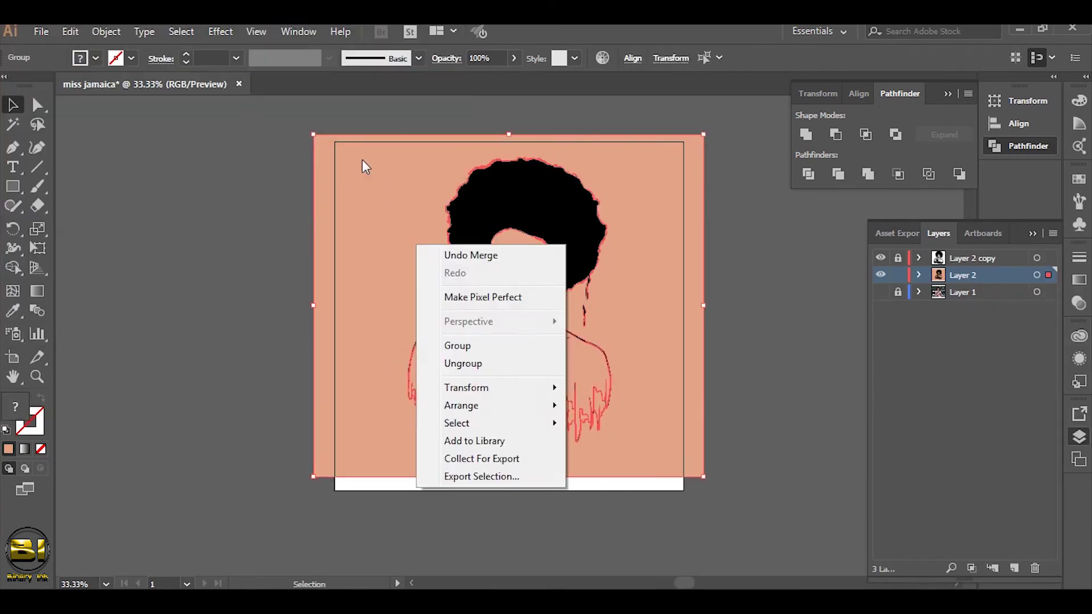
right_click(629, 305)
click(745, 301)
drag(212, 122, 353, 170)
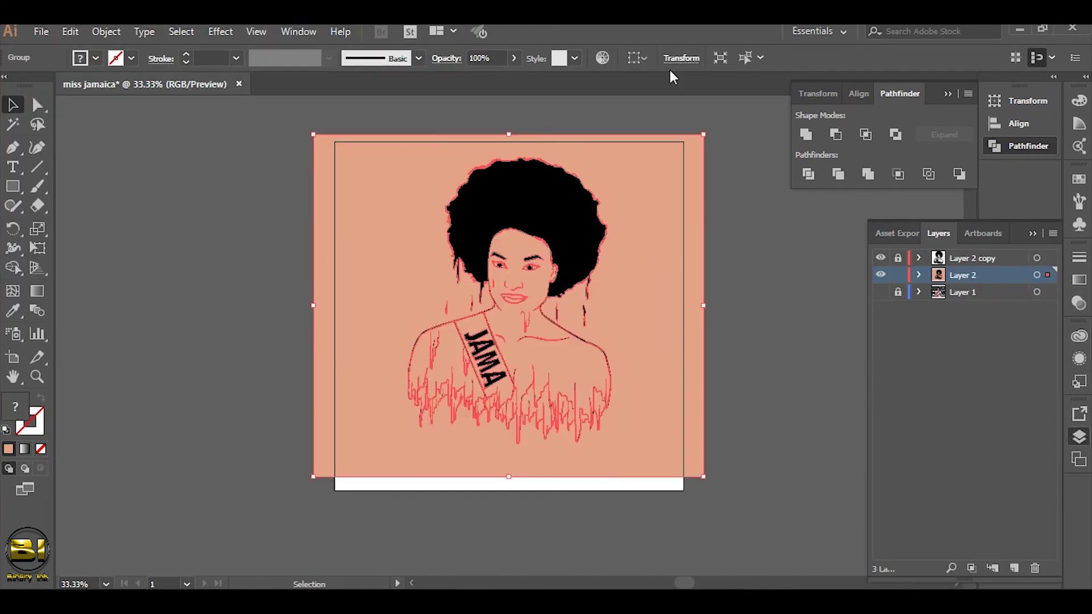
drag(265, 143, 343, 196)
- Isolate the group, delete the salmon background and fill the sash white
double_click(657, 333)
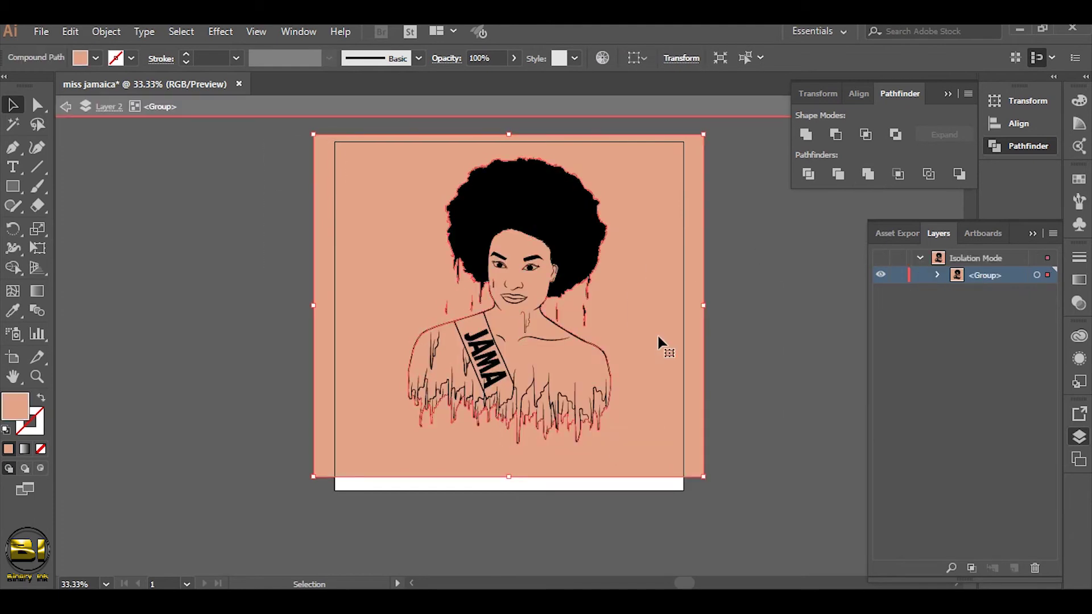
key(Delete)
scroll(383, 345, up, 2)
click(15, 76)
click(397, 82)
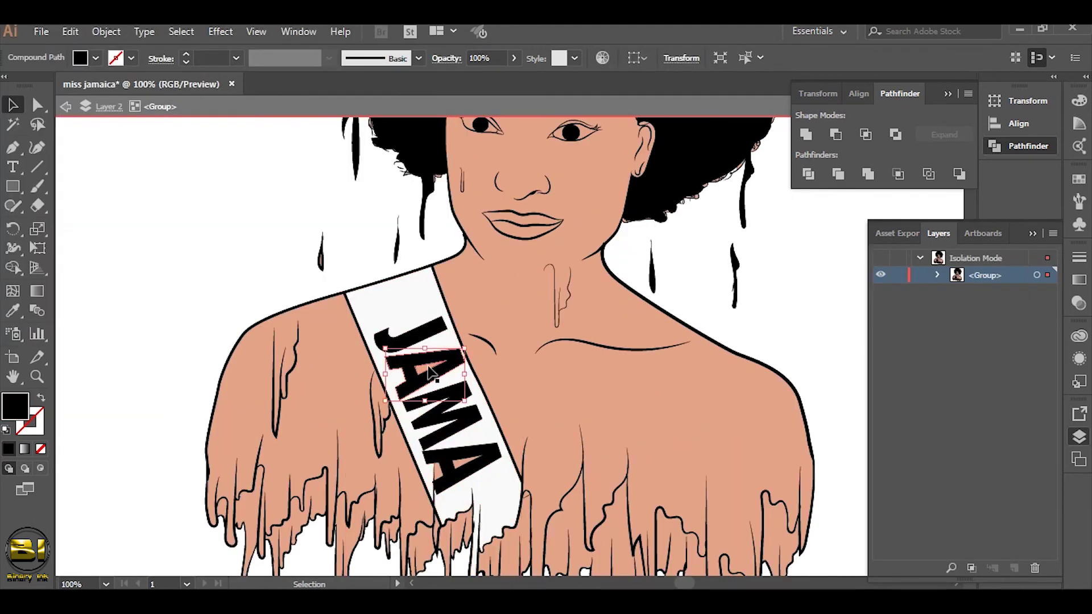
click(449, 421)
- Open and close the fill colour picker on the letters and lips, leaving them unchanged
double_click(16, 406)
click(398, 83)
scroll(499, 342, up, 4)
click(500, 342)
double_click(16, 406)
click(398, 83)
scroll(264, 288, up, 3)
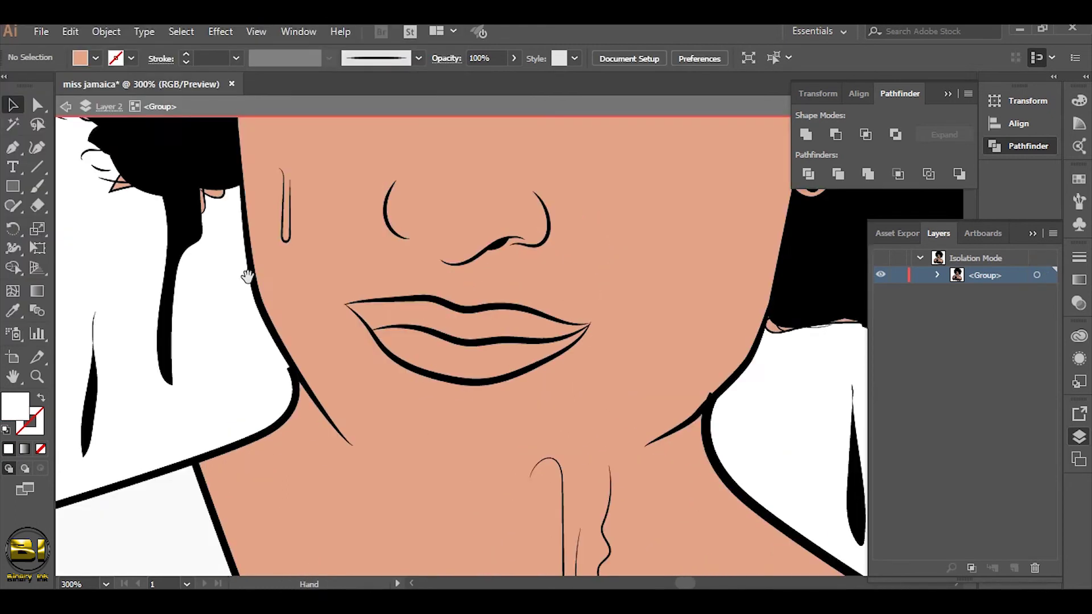
scroll(264, 288, up, 3)
- Fill both eye shapes white, cancelling a second colour change on the left eye
click(370, 364)
shift+click(563, 381)
double_click(16, 406)
click(397, 83)
click(407, 376)
click(546, 393)
double_click(16, 406)
click(392, 104)
click(566, 449)
key(ctrl+1)
- Fill a left-shoulder drip with purple in the Color Picker
click(129, 503)
double_click(15, 407)
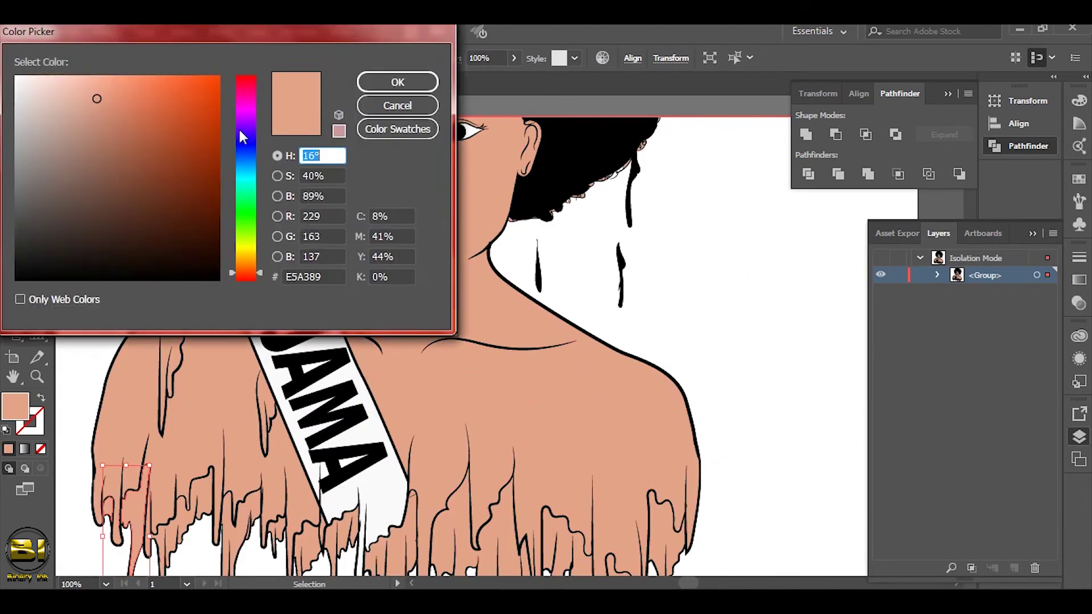
click(246, 129)
click(398, 82)
double_click(15, 406)
click(398, 82)
click(182, 512)
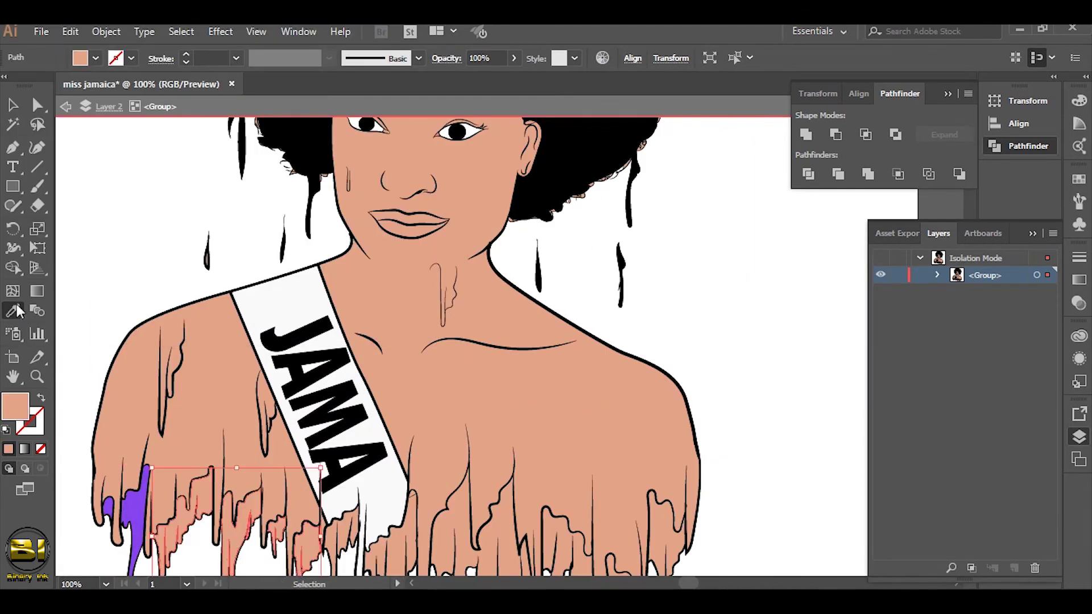
key(ctrl+equal)
- Eyedropper the purple onto the remaining peach drips along the torso
key(v)
click(296, 364)
shift+click(694, 341)
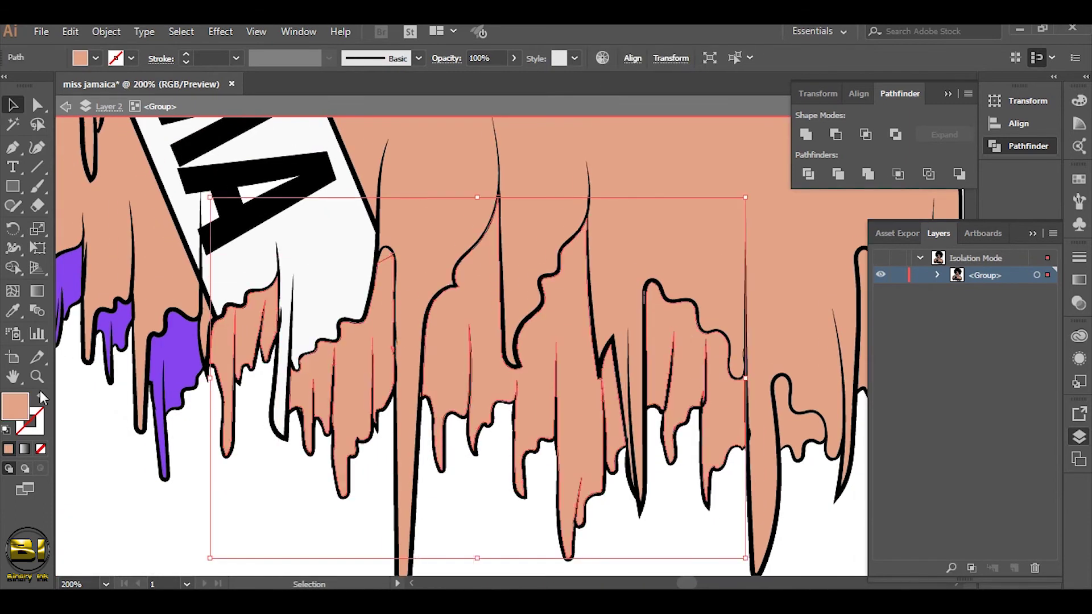
key(i)
click(148, 398)
ctrl+click(637, 342)
click(431, 346)
key(v)
key(ctrl+0)
click(689, 412)
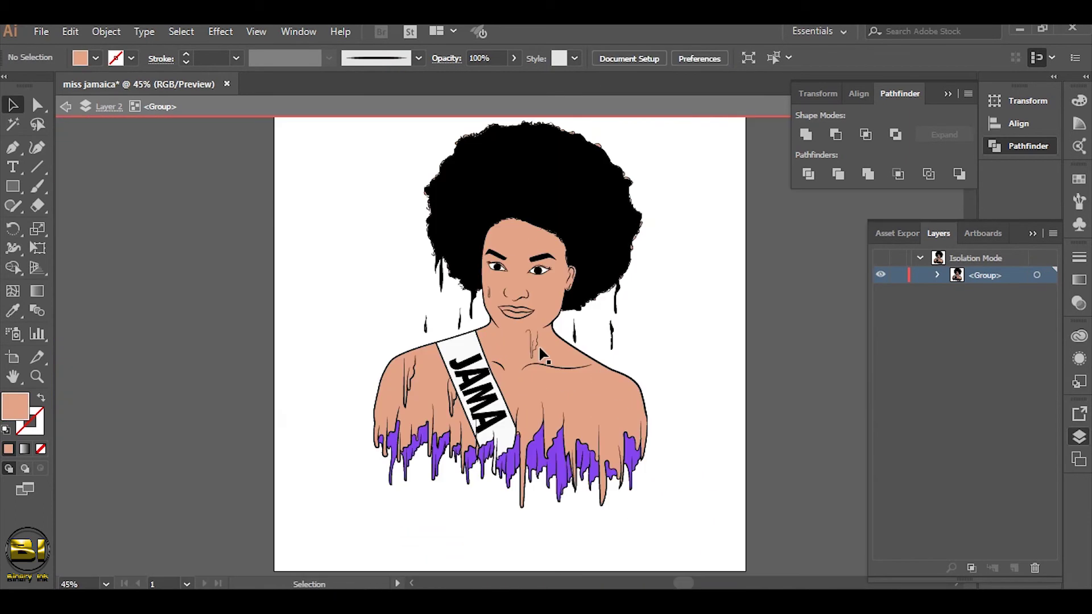
- Fill the lips with dark red #9B4B2F
key(ctrl+equal)
key(ctrl+equal)
key(ctrl+equal)
click(494, 266)
double_click(15, 406)
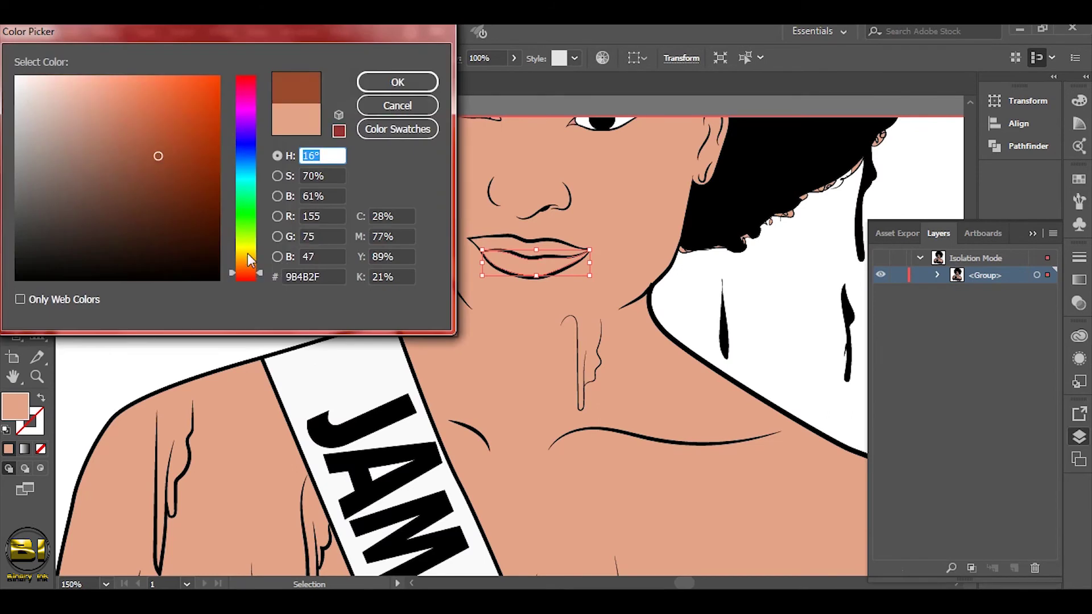
click(161, 157)
key(ctrl+shift+a)
key(ctrl+equal)
click(383, 244)
- Select and deselect the skin shape while zooming around the portrait
scroll(604, 421, up, 10)
key(i)
key(ctrl+0)
click(544, 332)
click(707, 333)
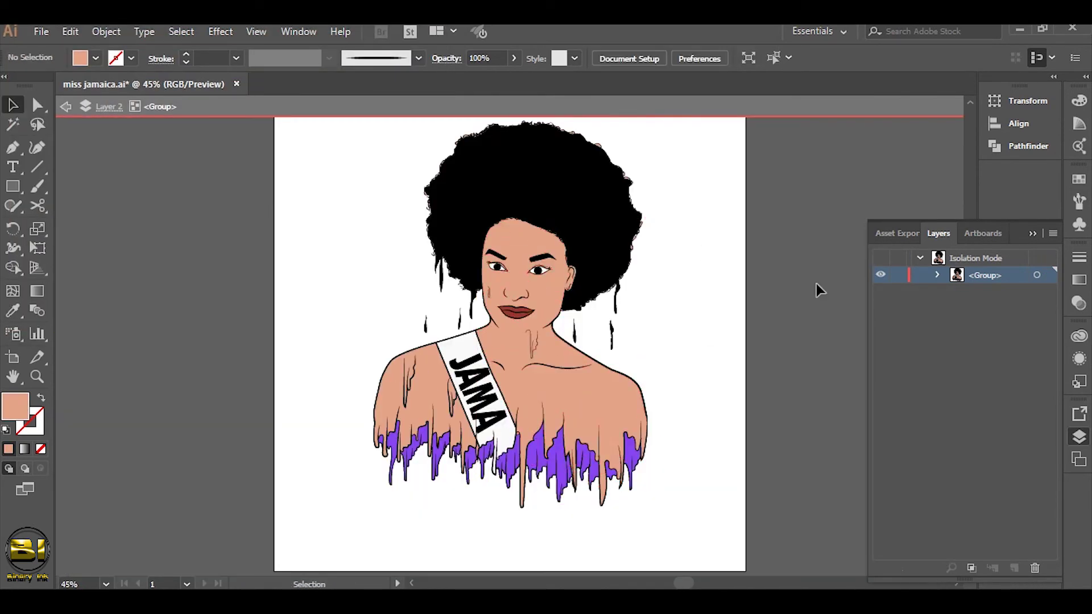
key(ctrl+equal)
key(ctrl+equal)
scroll(898, 326, down, 3)
- Select and release the small hair-edge path by the ear, then exit isolation mode
drag(285, 153, 536, 317)
scroll(653, 544, up, 3)
click(427, 419)
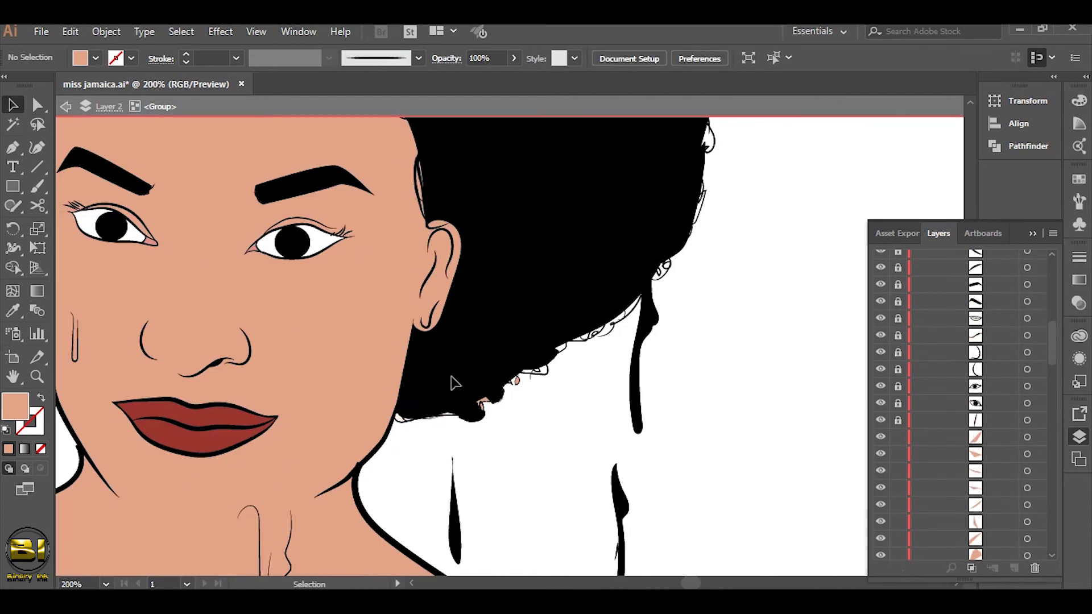
click(498, 467)
key(ctrl+minus)
key(ctrl+minus)
key(ctrl+minus)
key(ctrl+0)
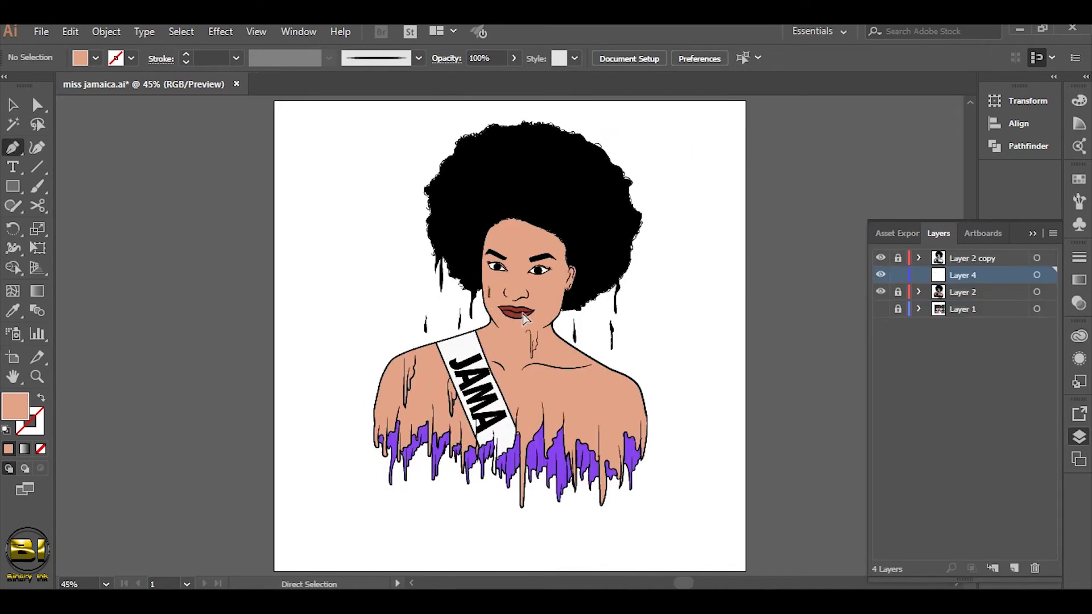
- Make Layer 4 active and visible, with the reference photo layer shown
scroll(524, 318, up, 3)
scroll(524, 317, down, 1)
scroll(524, 318, up, 1)
key(b)
click(962, 274)
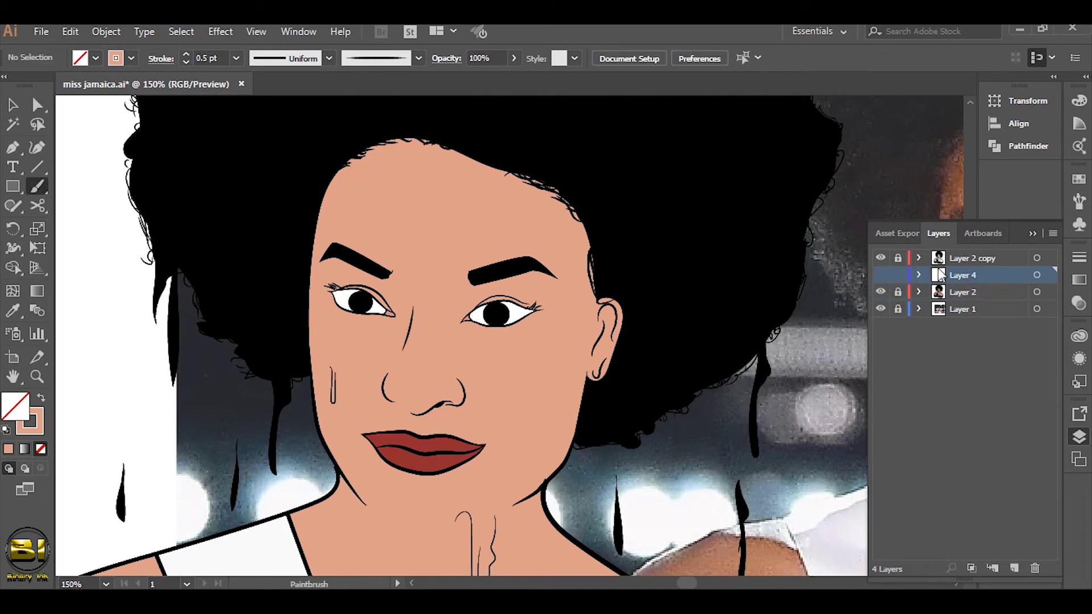
key(ctrl+0)
click(881, 258)
click(880, 309)
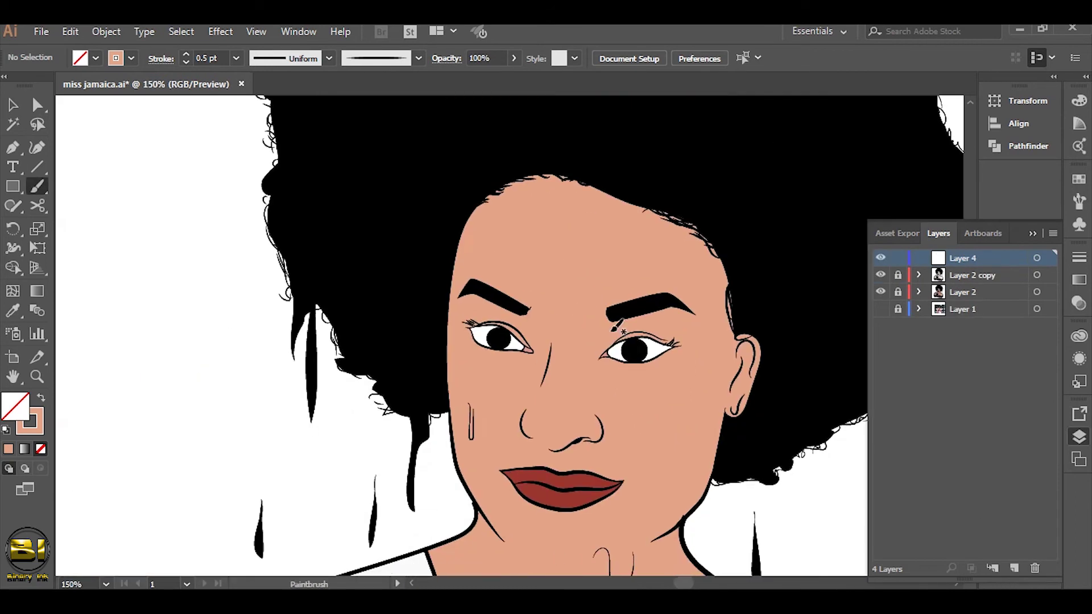
click(881, 309)
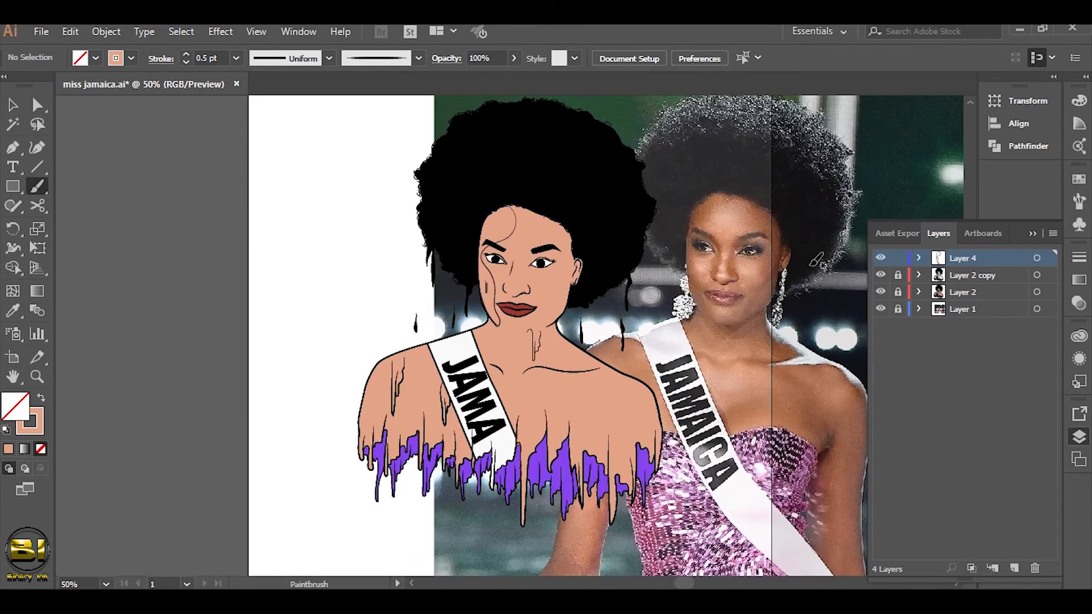
- Recolour the left face-shading shape and set its opacity to 41%
scroll(405, 213, up, 3)
key(v)
click(654, 256)
double_click(16, 406)
click(398, 83)
double_click(16, 406)
click(398, 83)
text(41)
key(Return)
double_click(743, 196)
key(Escape)
key(ctrl+minus)
key(ctrl+minus)
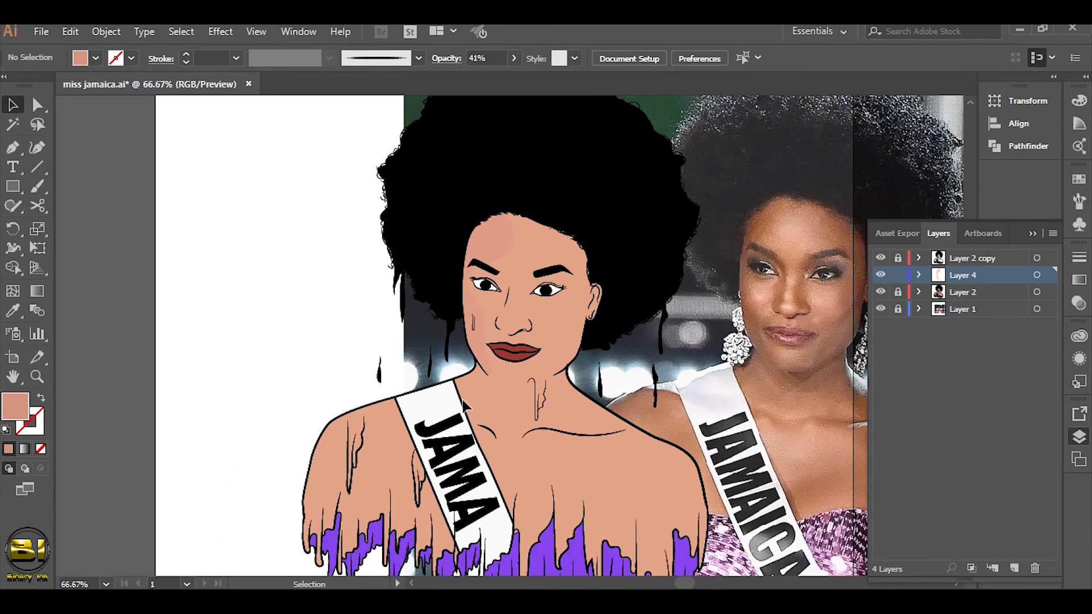
- Paint shading along the right jawline and the side of the nose
scroll(471, 381, up, 2)
key(b)
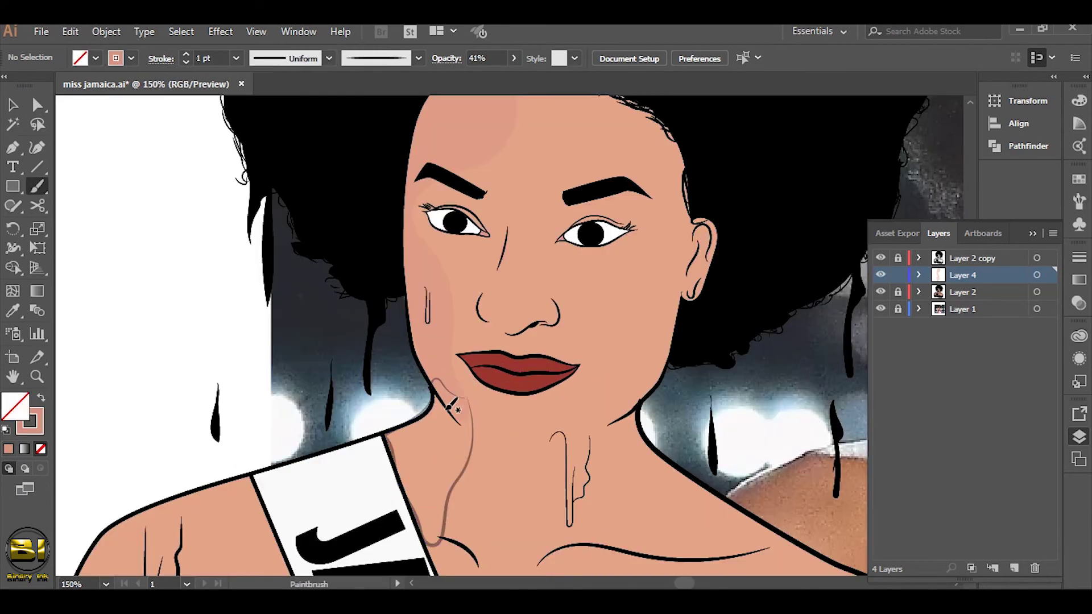
scroll(386, 466, right, 5)
scroll(387, 467, up, 1)
key(p)
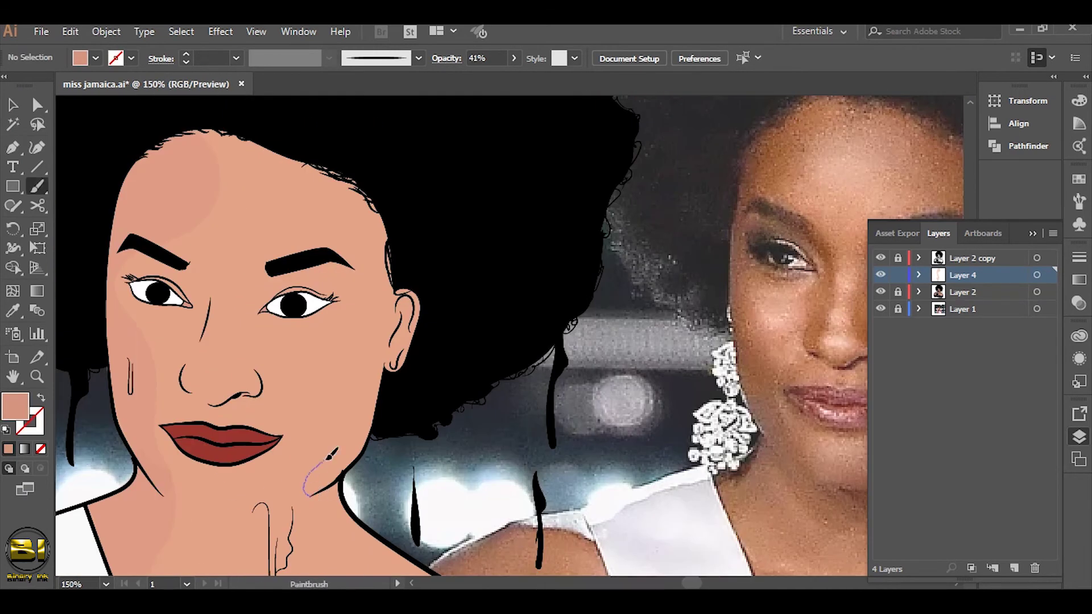
drag(380, 420, 318, 491)
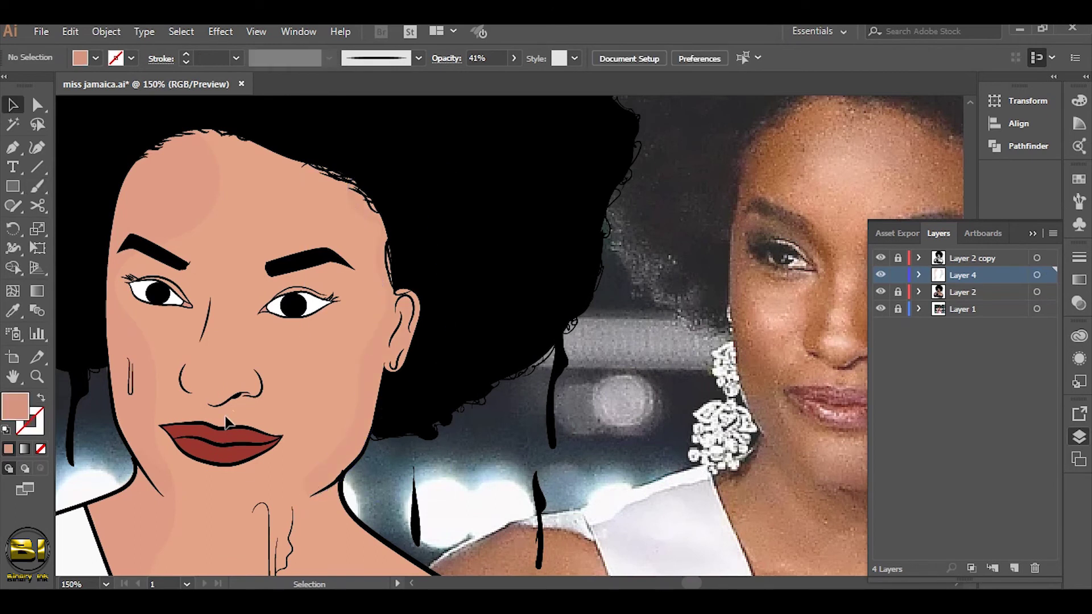
scroll(228, 407, up, 2)
mouse_move(164, 493)
mouse_down()
mouse_move(125, 461)
mouse_move(731, 302)
mouse_up()
mouse_move(368, 424)
mouse_down()
mouse_move(365, 325)
mouse_move(120, 380)
mouse_move(147, 355)
mouse_move(277, 457)
mouse_up()
scroll(364, 324, down, 1)
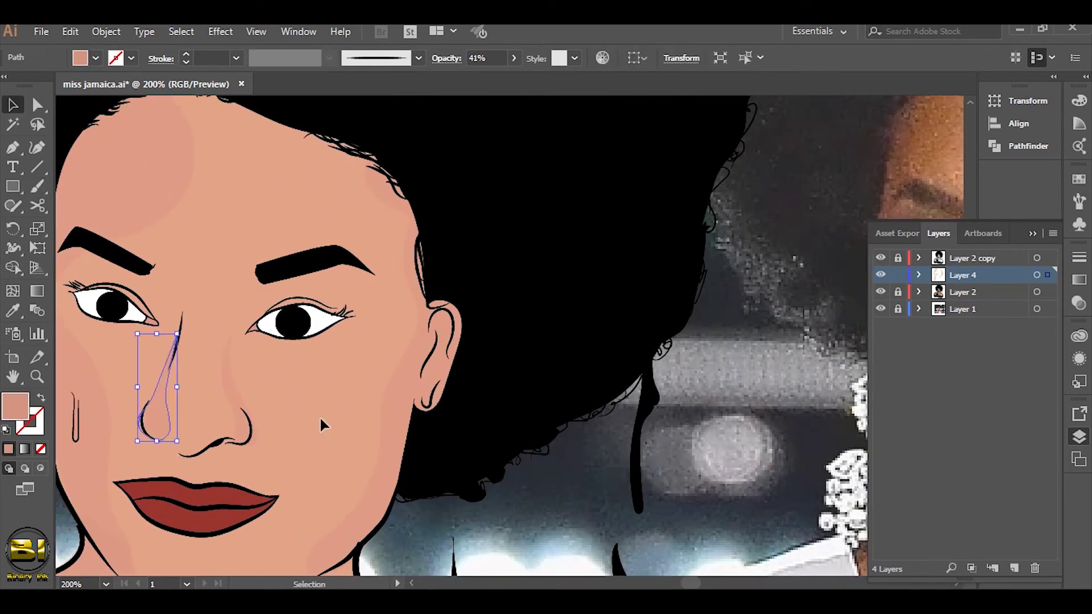
- Paint filled shading down the neck and onto the chest
drag(147, 433, 98, 244)
scroll(381, 375, down, 1)
key(p)
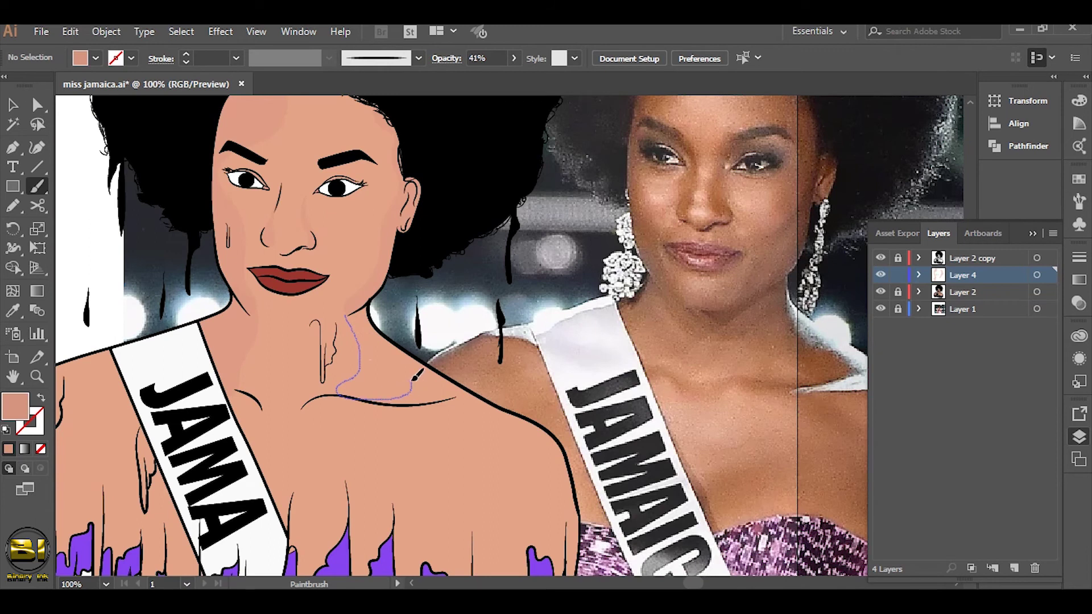
drag(355, 304, 357, 305)
mouse_move(409, 378)
mouse_down()
mouse_move(160, 305)
mouse_move(209, 305)
mouse_up()
key(p)
key(b)
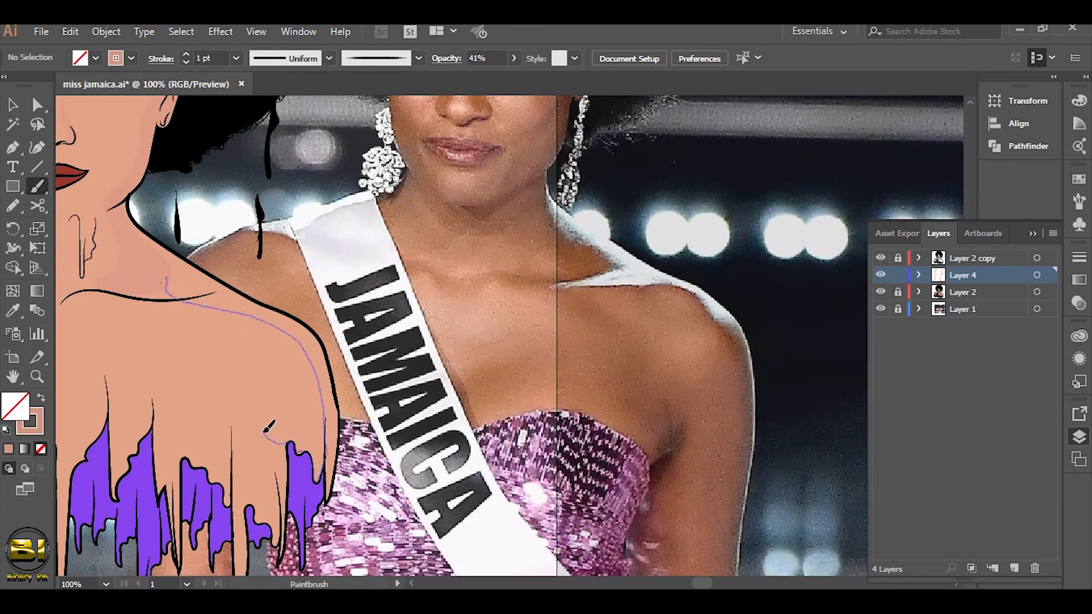
key(shift+x)
key(v)
drag(315, 179, 596, 379)
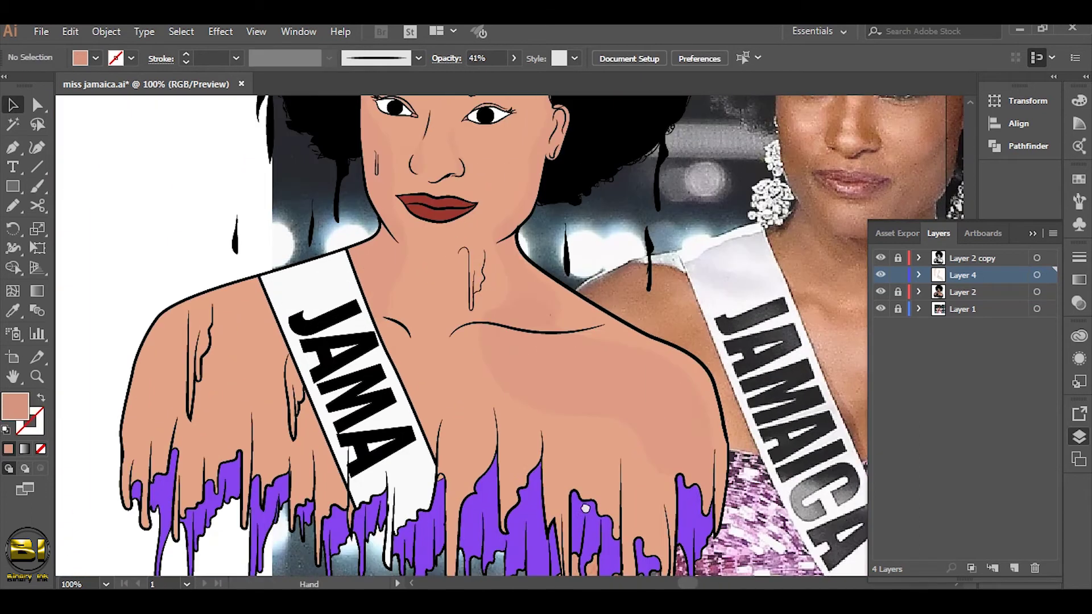
scroll(524, 326, up, 5)
- Draw a light grey shadow shape under the left upper eyelid
key(p)
ctrl+click(311, 298)
click(284, 290)
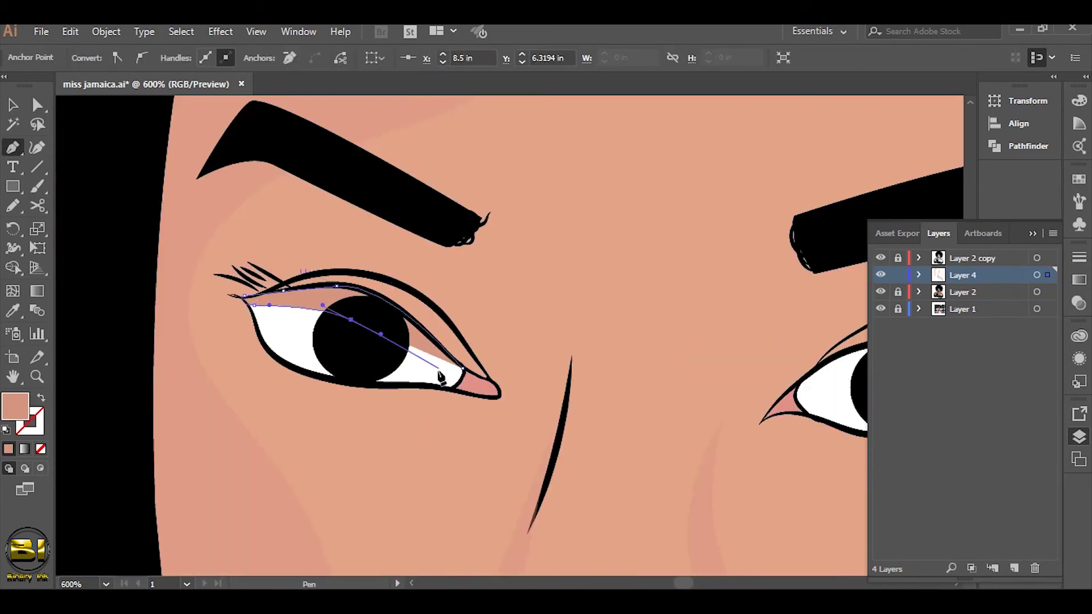
click(462, 370)
double_click(16, 406)
click(395, 80)
- Draw a matching curved shadow along the right upper eyelid
drag(797, 341, 479, 342)
click(481, 391)
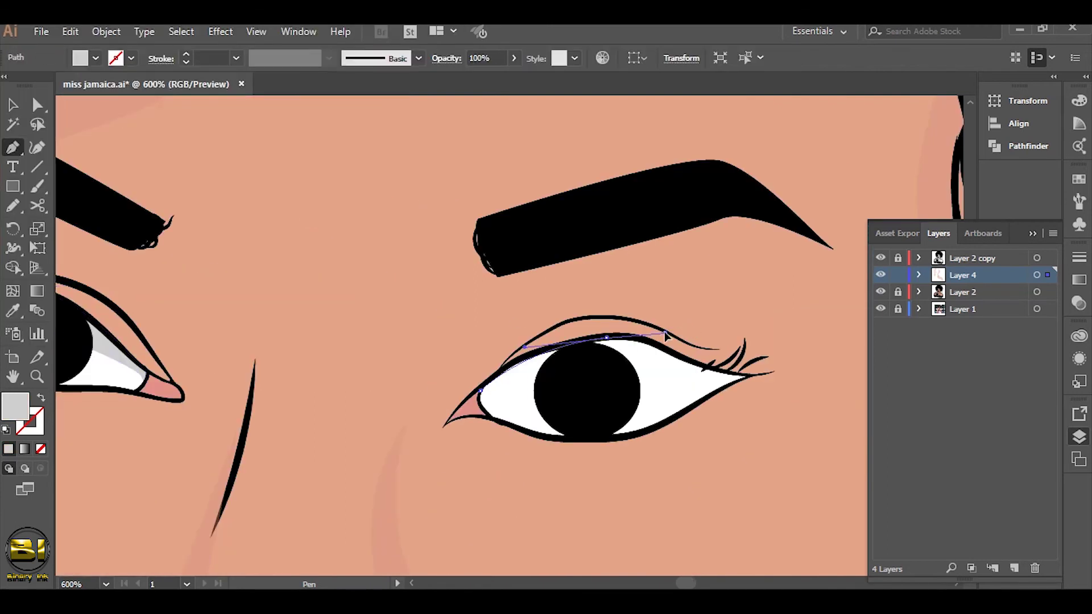
click(631, 338)
click(728, 378)
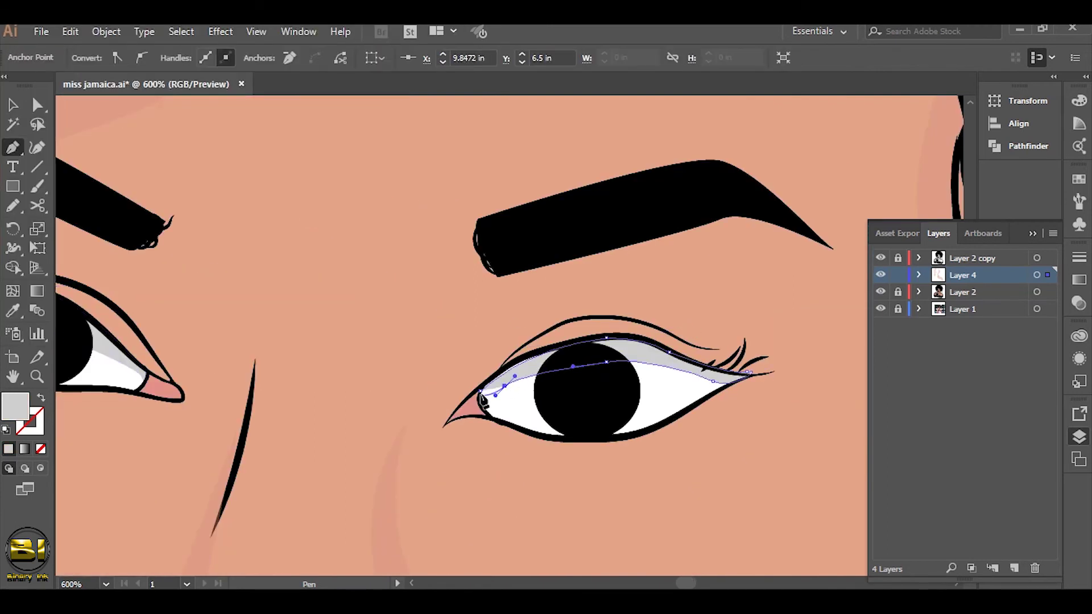
key(ctrl+minus)
key(ctrl+minus)
key(ctrl+minus)
key(ctrl+minus)
ctrl+click(286, 391)
- Add Layer 5 and place a small white highlight ellipse in the left pupil
click(1012, 566)
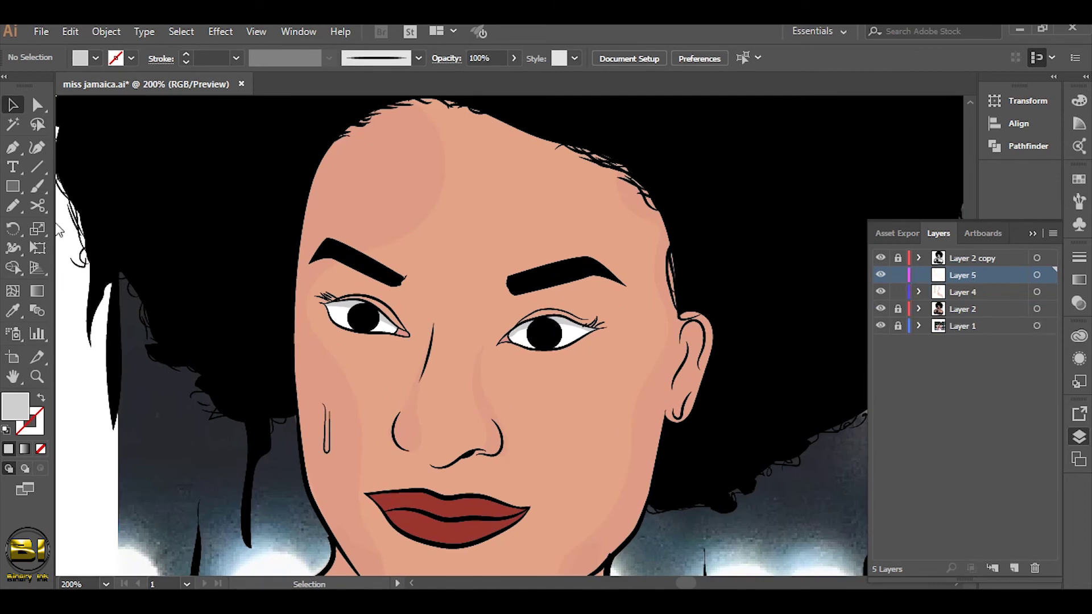
key(b)
key(ctrl+plus)
key(ctrl+plus)
drag(472, 358, 435, 245)
key(ctrl+z)
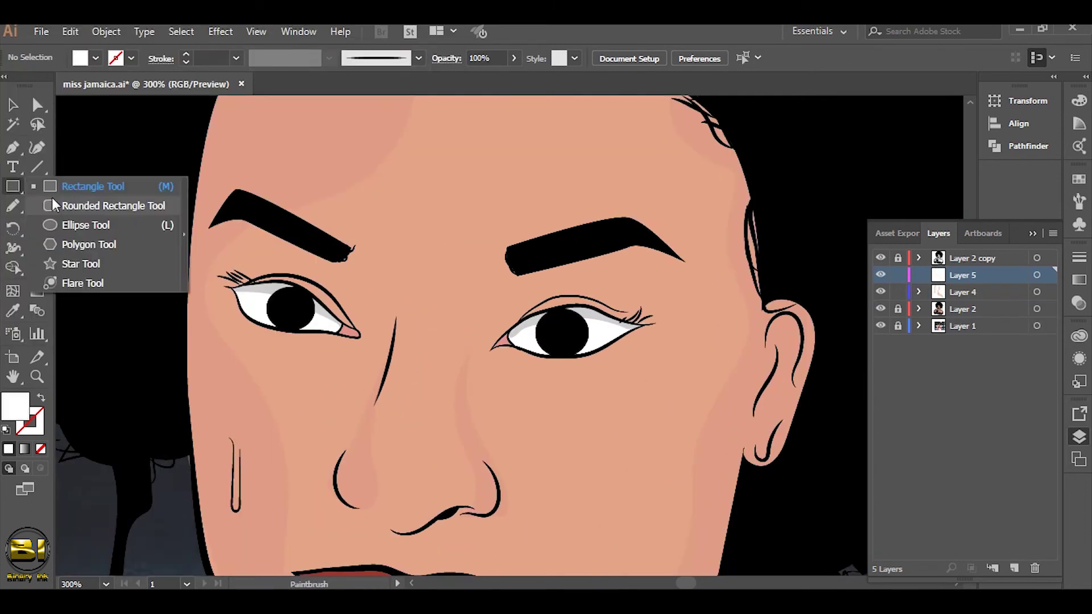
click(295, 311)
key(Return)
- Select the pupil highlight and zoom in closely on the left eye
key(ctrl+minus)
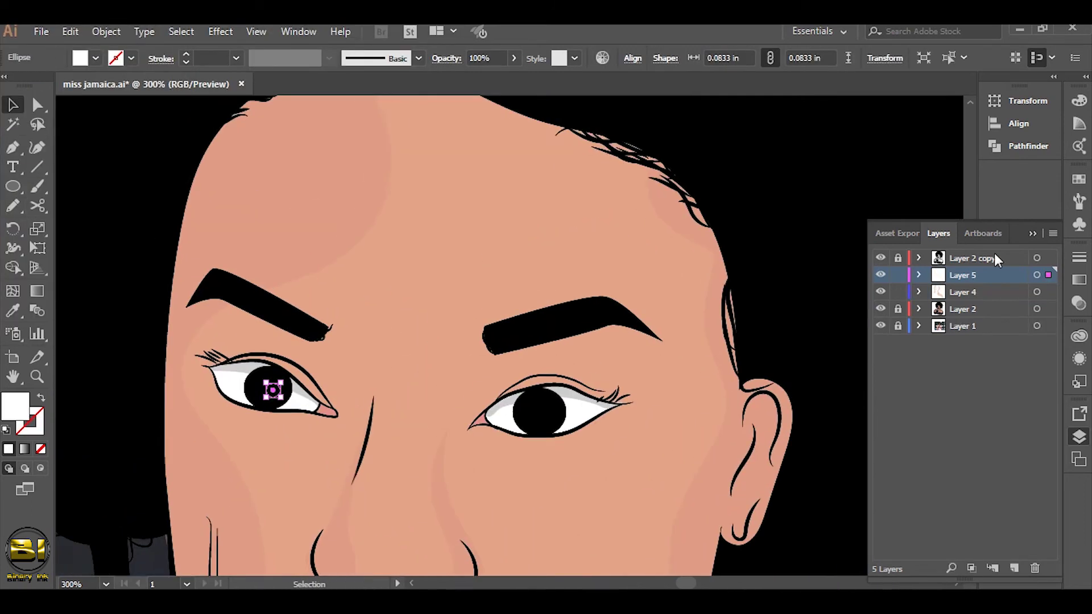
key(ctrl+minus)
key(v)
key(ctrl+plus)
key(ctrl+plus)
click(93, 398)
key(ctrl+plus)
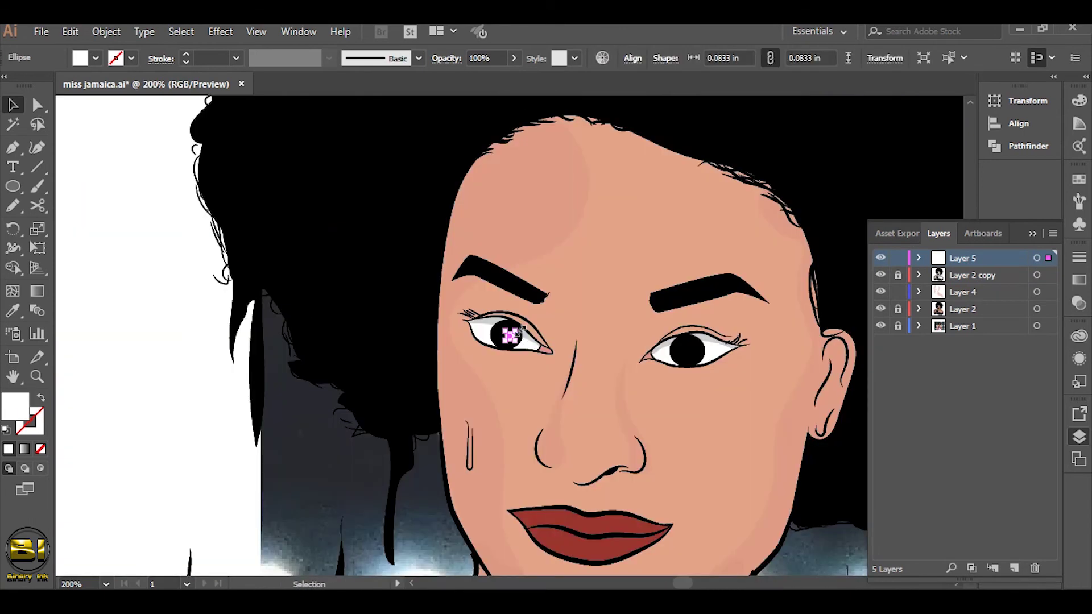
key(ctrl+plus)
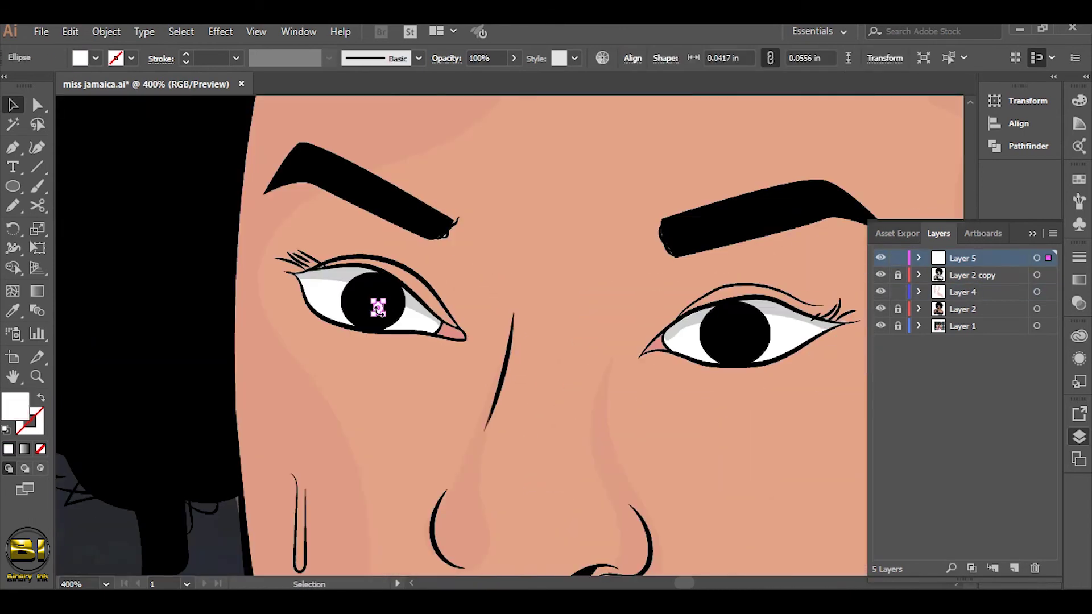
key(ctrl+plus)
key(ctrl+plus)
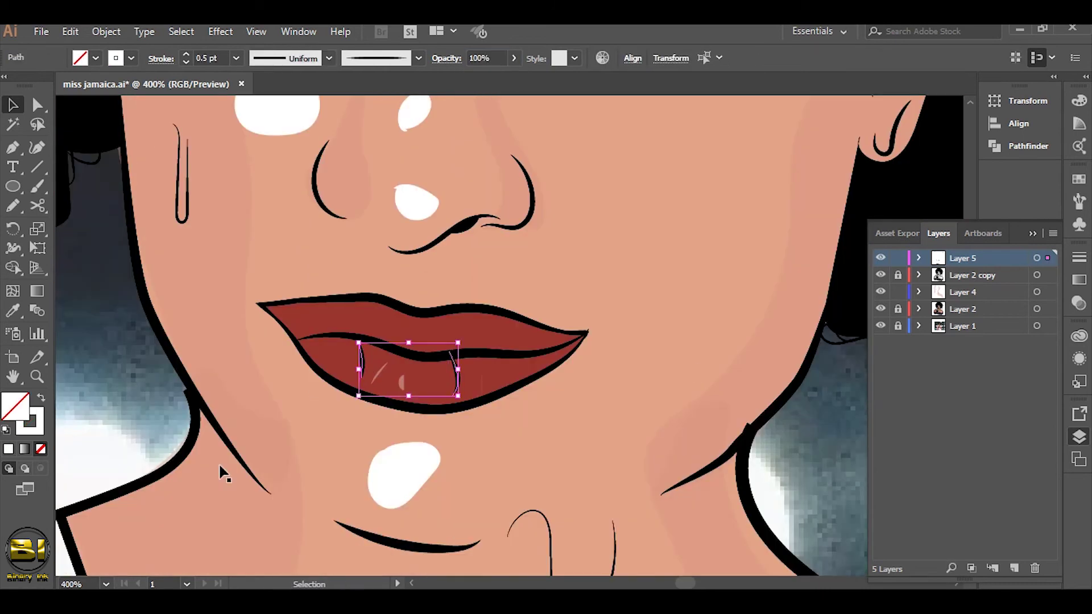
- Lower the opacity of the lip and chin highlights
drag(455, 79, 493, 79)
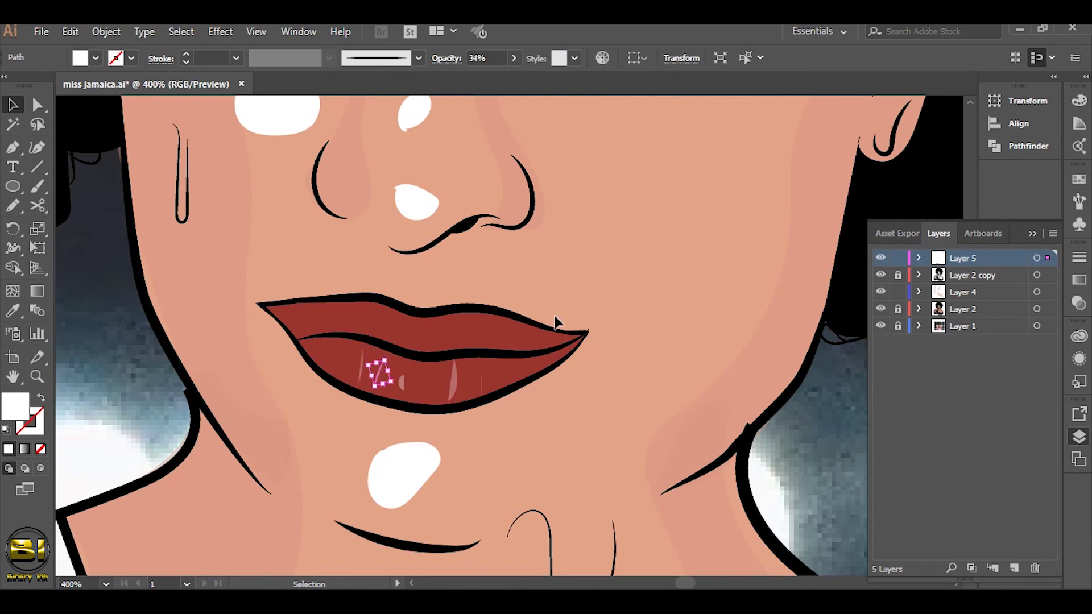
key(ctrl+plus)
key(ctrl+plus)
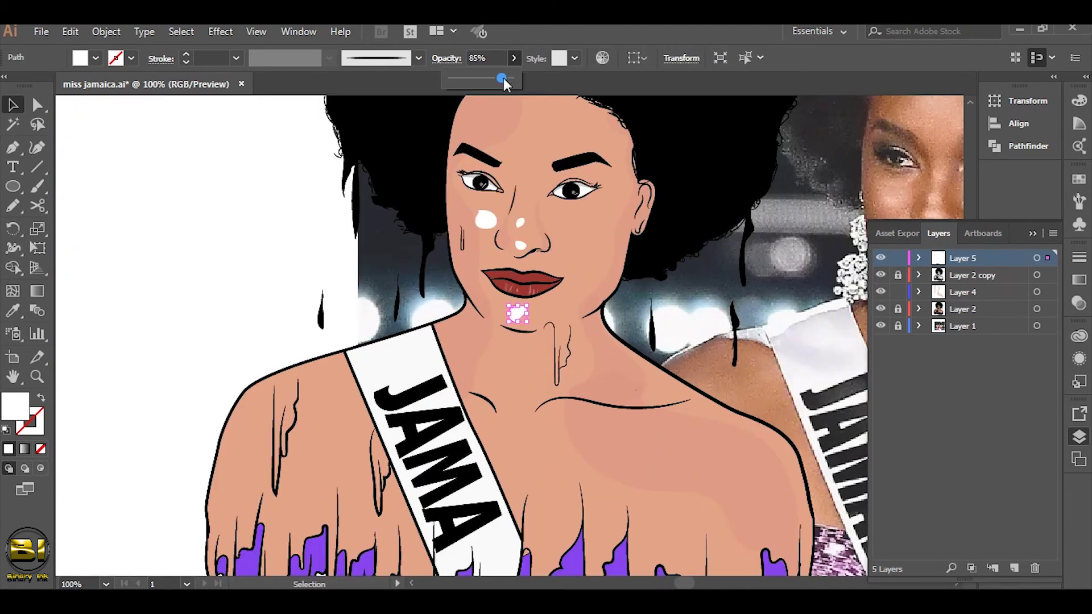
drag(502, 78, 469, 78)
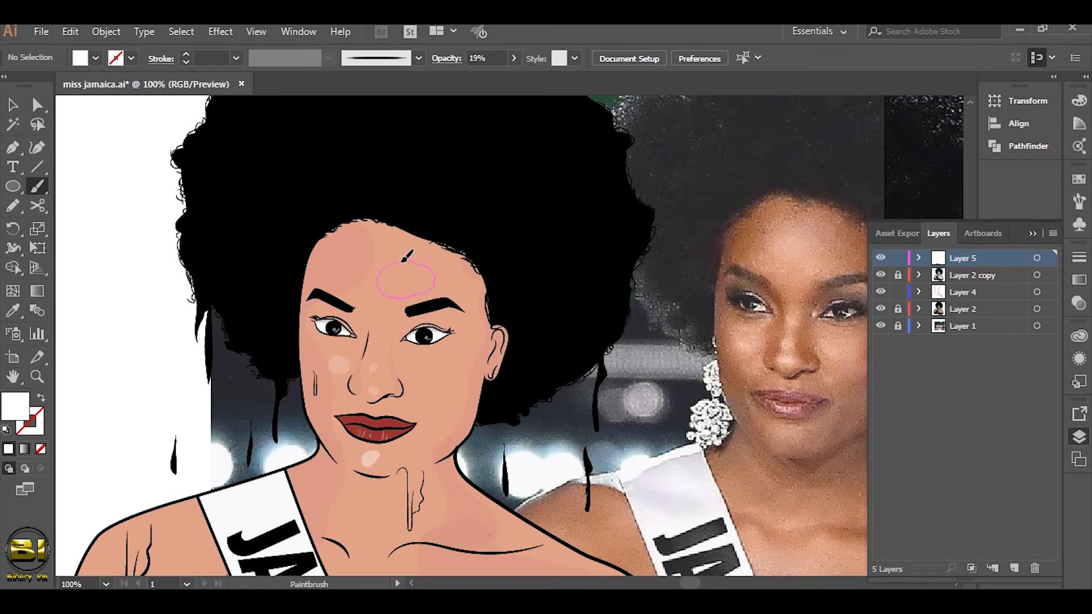
- Paint an oval on the forehead and swap it to a filled highlight
drag(424, 259, 425, 261)
key(v)
click(395, 297)
key(shift+x)
key(ctrl+shift+a)
scroll(480, 151, down, 3)
- Set a white fill with no stroke and start tracing a highlight from the sash along the shoulder
scroll(465, 397, up, 4)
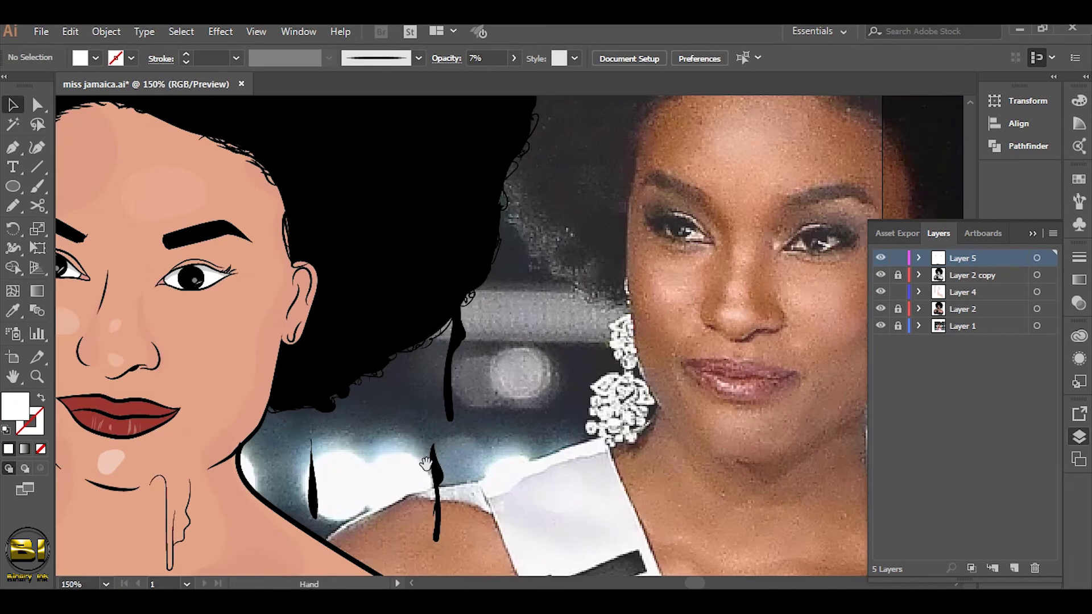
scroll(466, 398, down, 5)
key(b)
click(40, 397)
key(v)
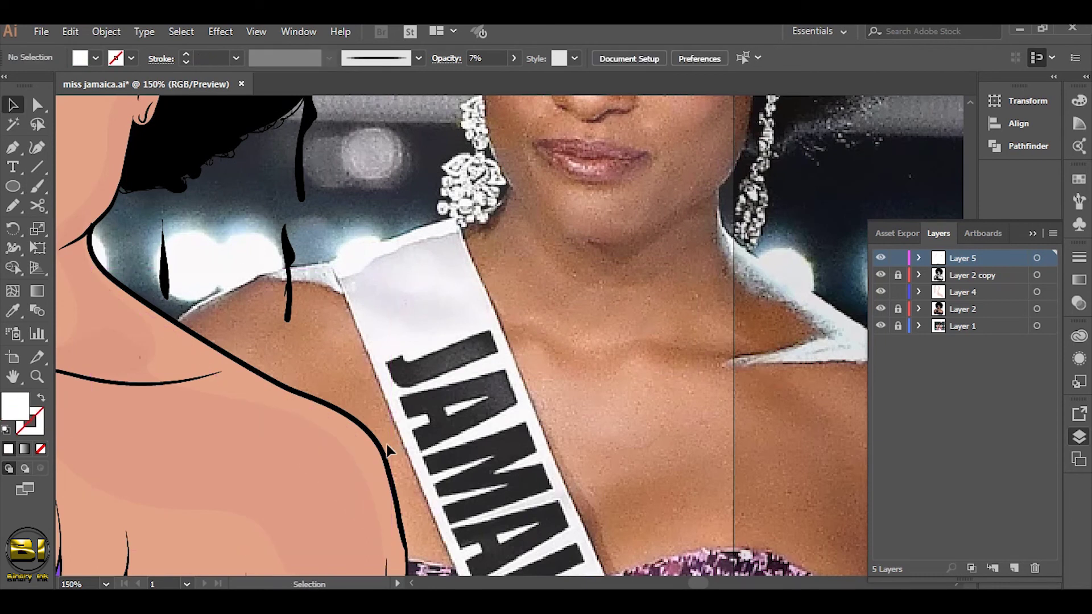
click(350, 418)
click(308, 398)
click(223, 354)
click(92, 230)
- Finish the shoulder highlight path toward the neck and make it very transparent
click(108, 287)
click(152, 320)
click(149, 374)
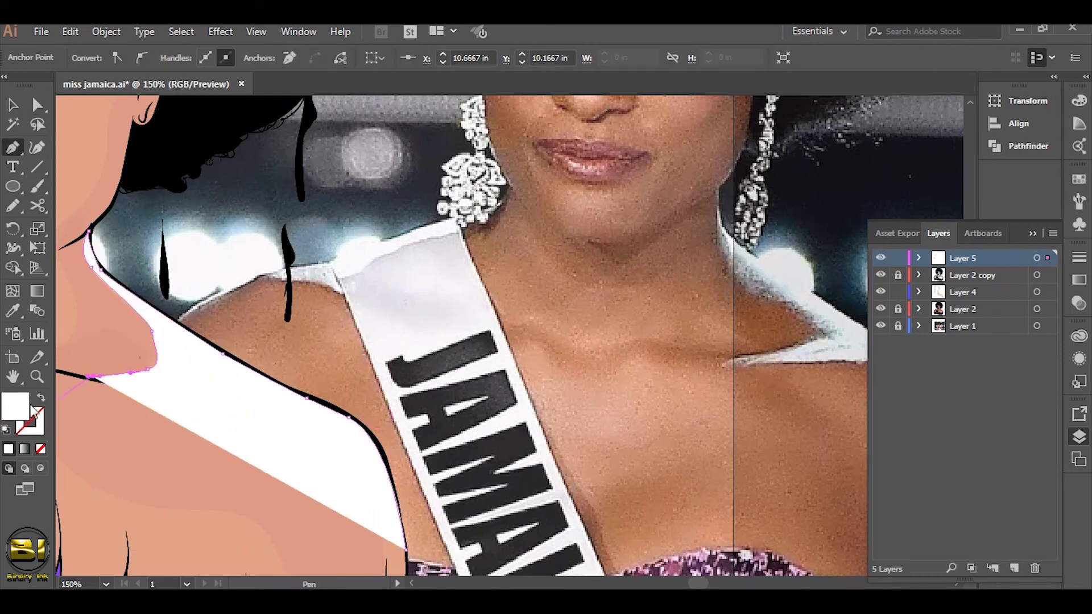
key(shift+x)
drag(317, 346, 259, 346)
click(265, 433)
key(shift+x)
scroll(313, 485, down, 3)
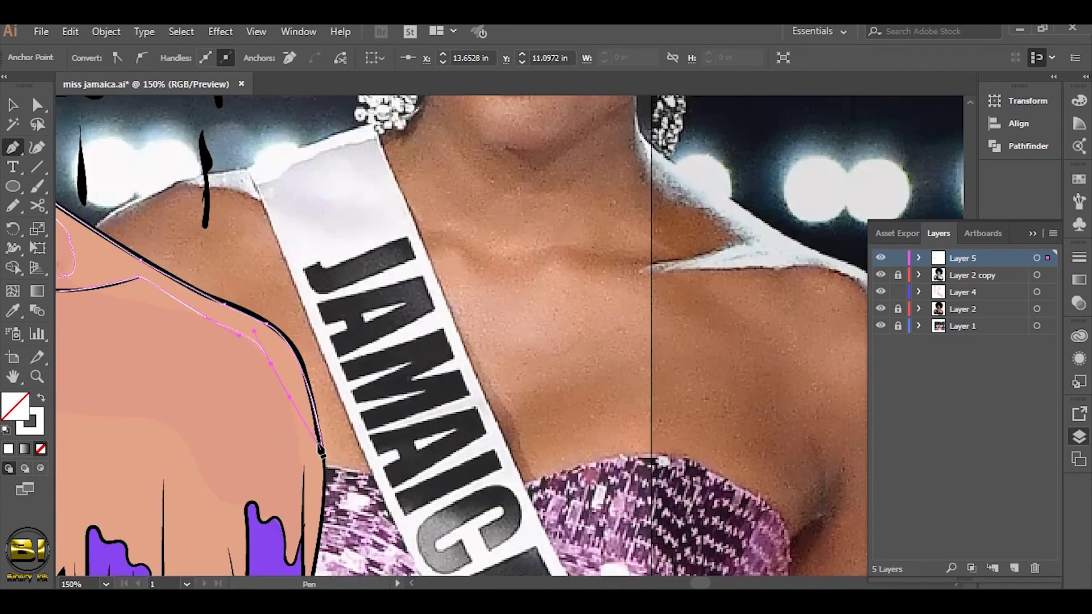
key(v)
click(513, 58)
- Adjust anchors of the pink shoulder shading and the highlight with Direct Selection
key(ctrl+shift+a)
drag(167, 338, 366, 395)
click(366, 395)
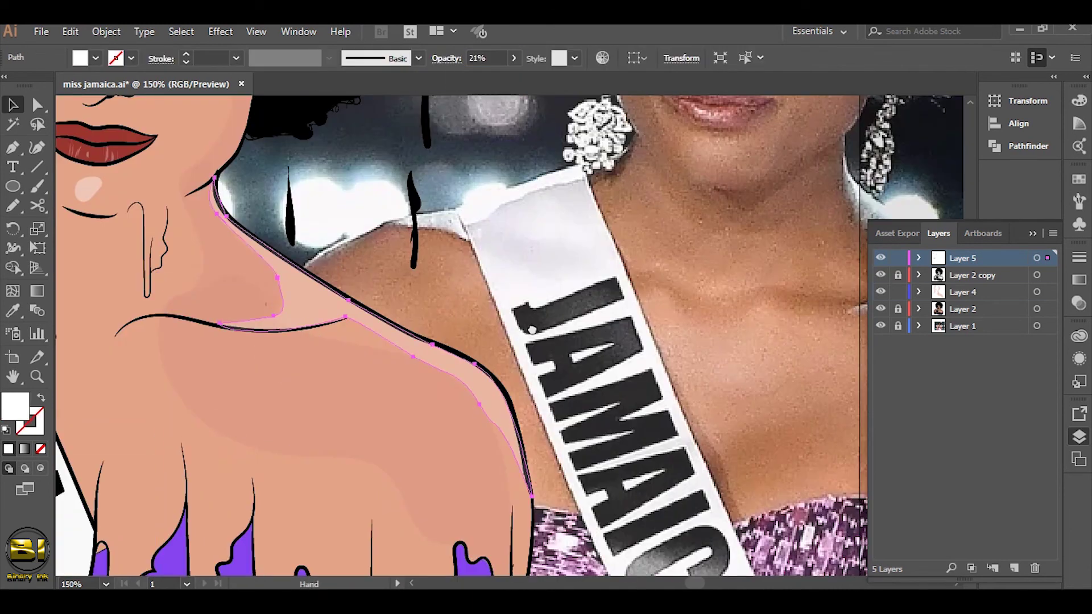
key(a)
click(388, 353)
click(280, 276)
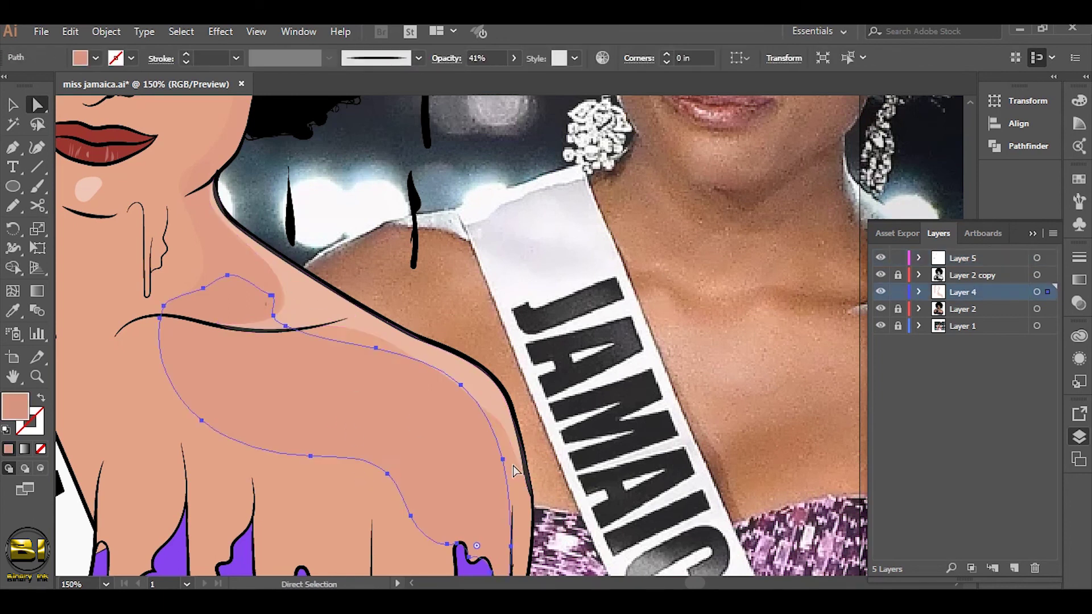
drag(143, 280, 510, 513)
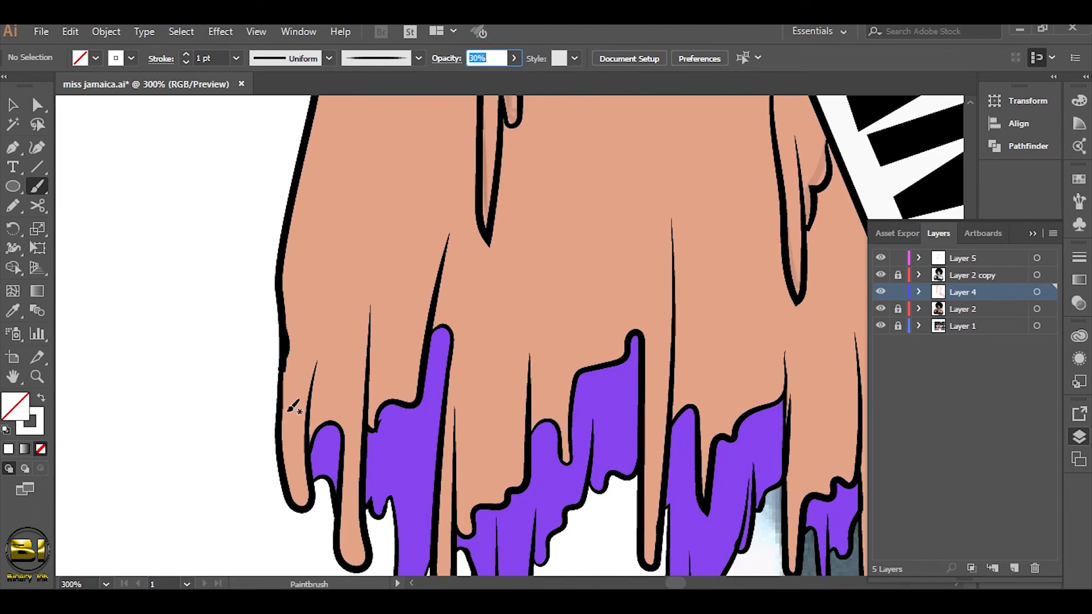
- Paint thin shading strokes along the edges of several dripping fingers
drag(302, 501, 289, 477)
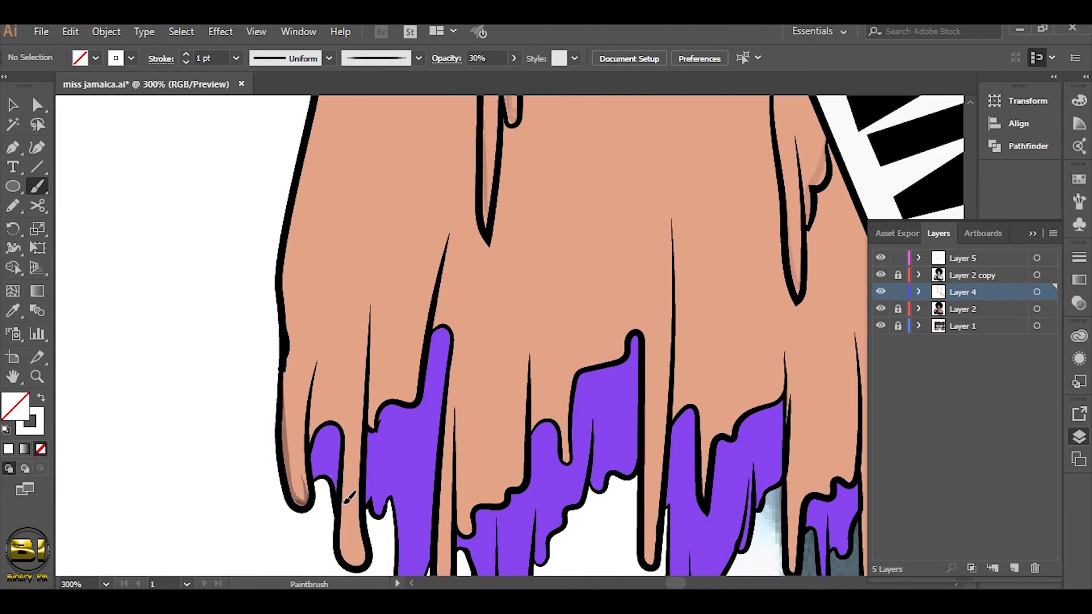
drag(444, 510, 331, 360)
drag(329, 448, 323, 402)
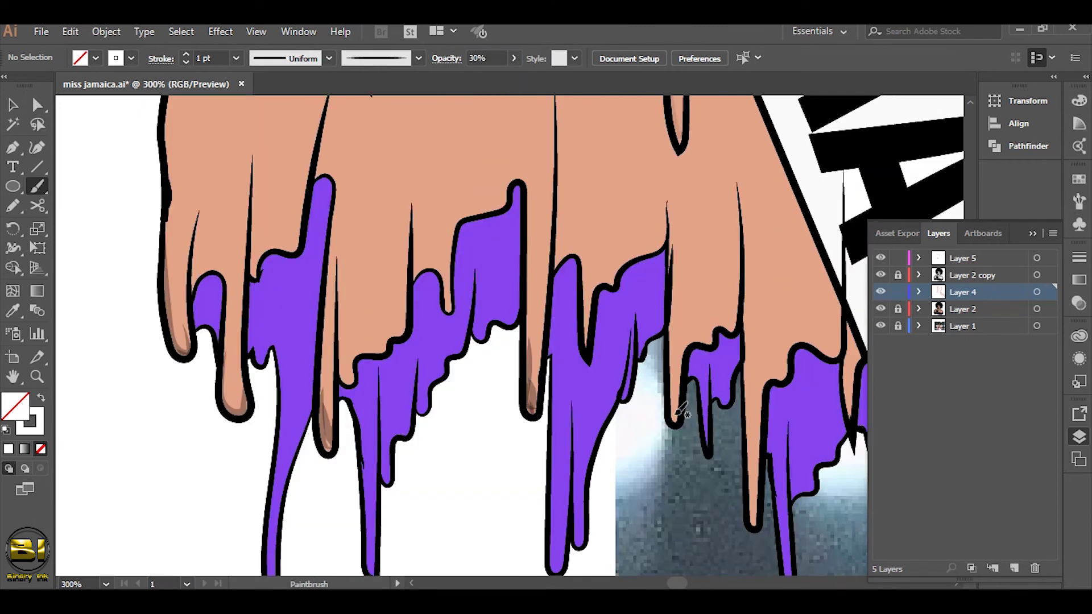
drag(765, 498, 706, 376)
drag(579, 392, 588, 530)
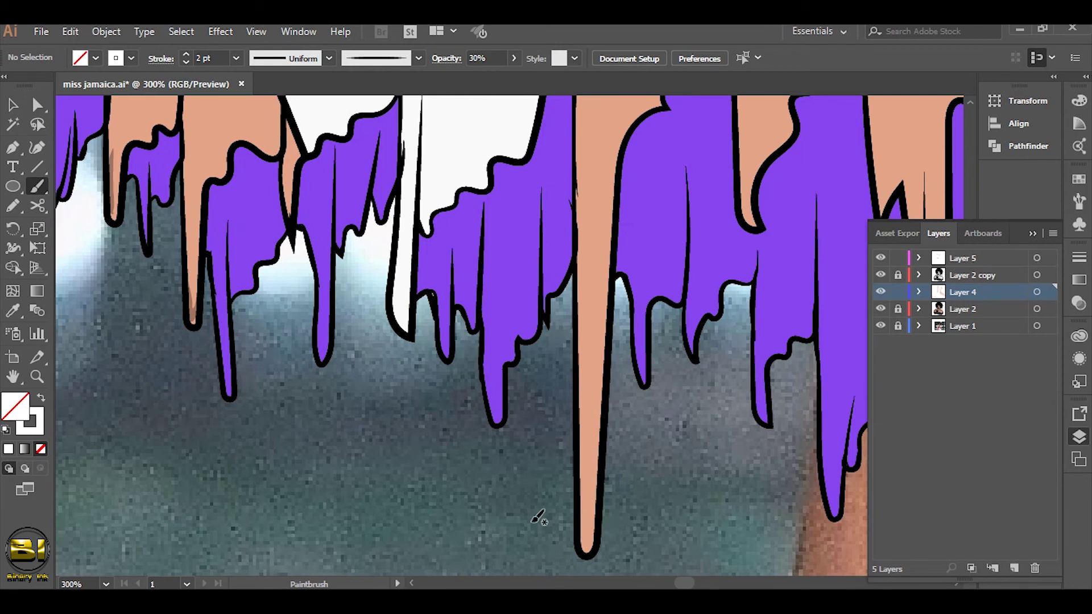
drag(641, 420, 603, 459)
mouse_move(424, 413)
mouse_down()
mouse_move(435, 456)
mouse_move(500, 342)
mouse_move(514, 401)
mouse_move(625, 405)
mouse_up()
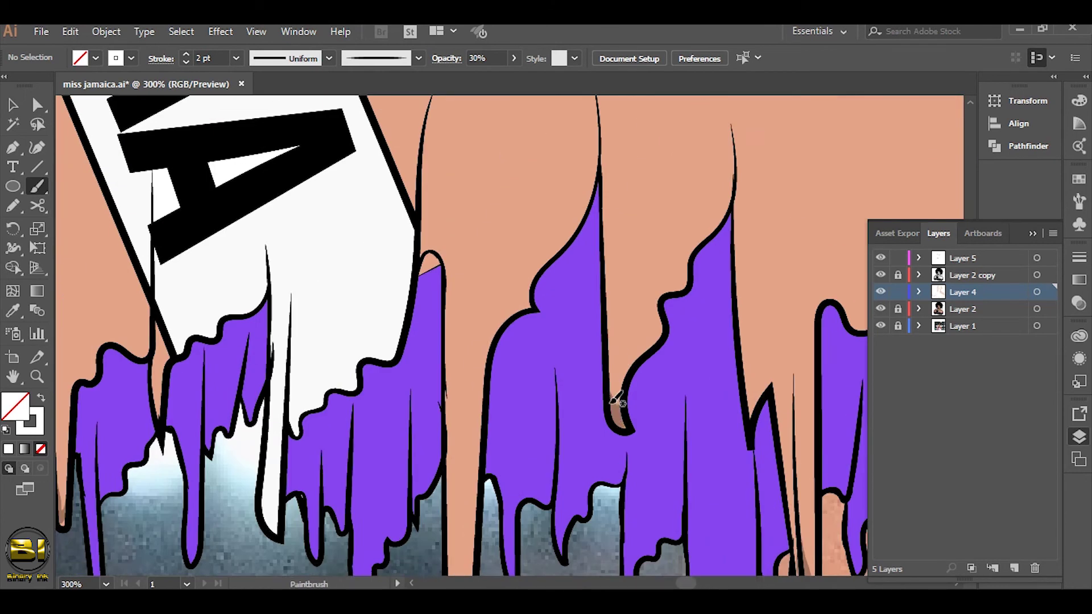
- Paint a light stroke on the left finger and set the fill to near-white F9F9F9
drag(117, 358, 127, 228)
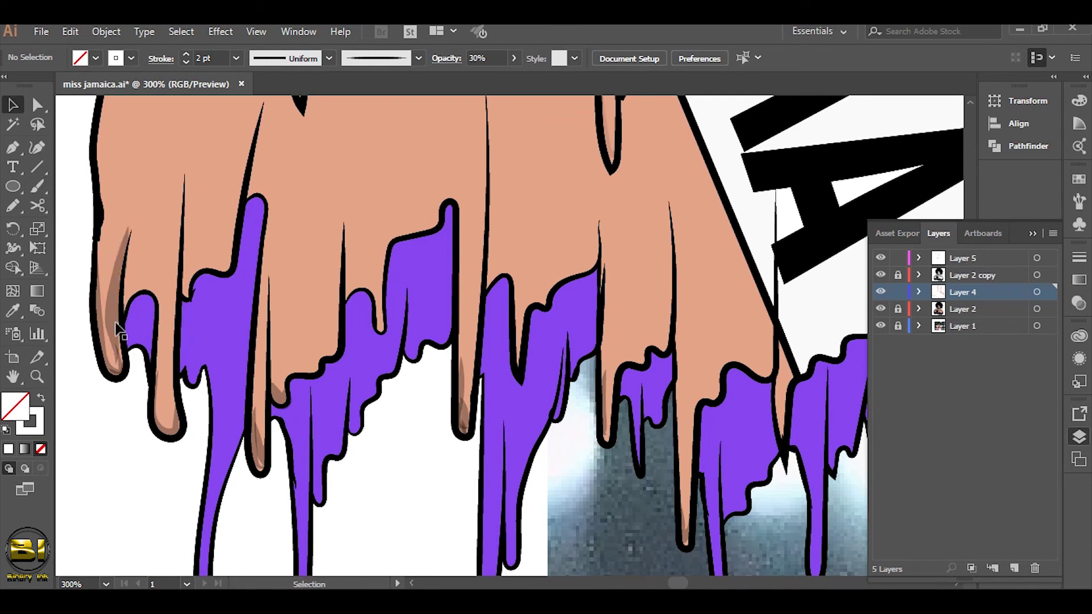
click(41, 397)
key(v)
click(176, 373)
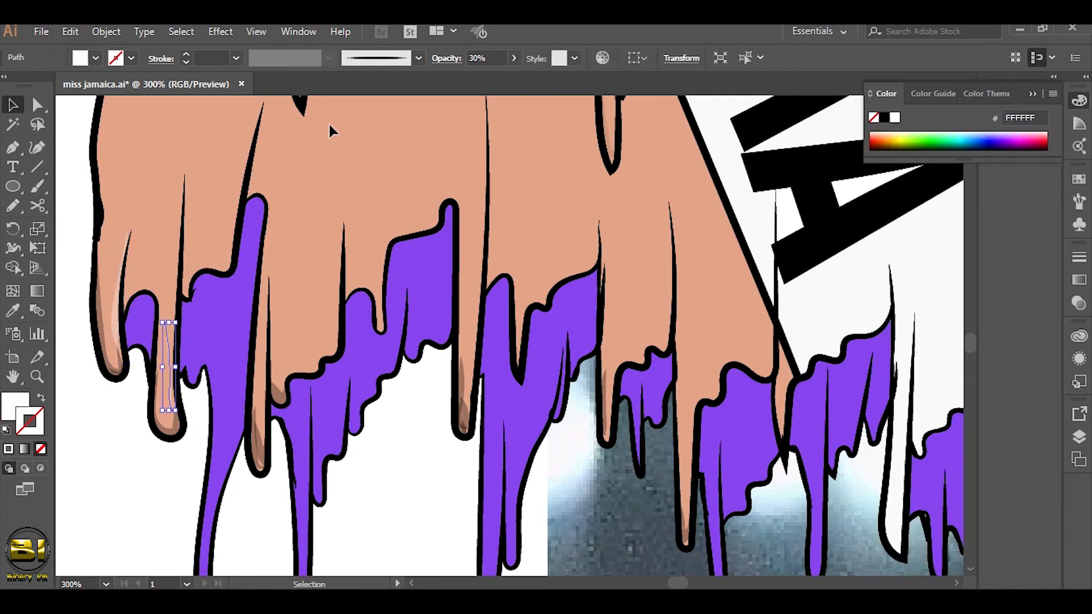
double_click(16, 406)
click(393, 81)
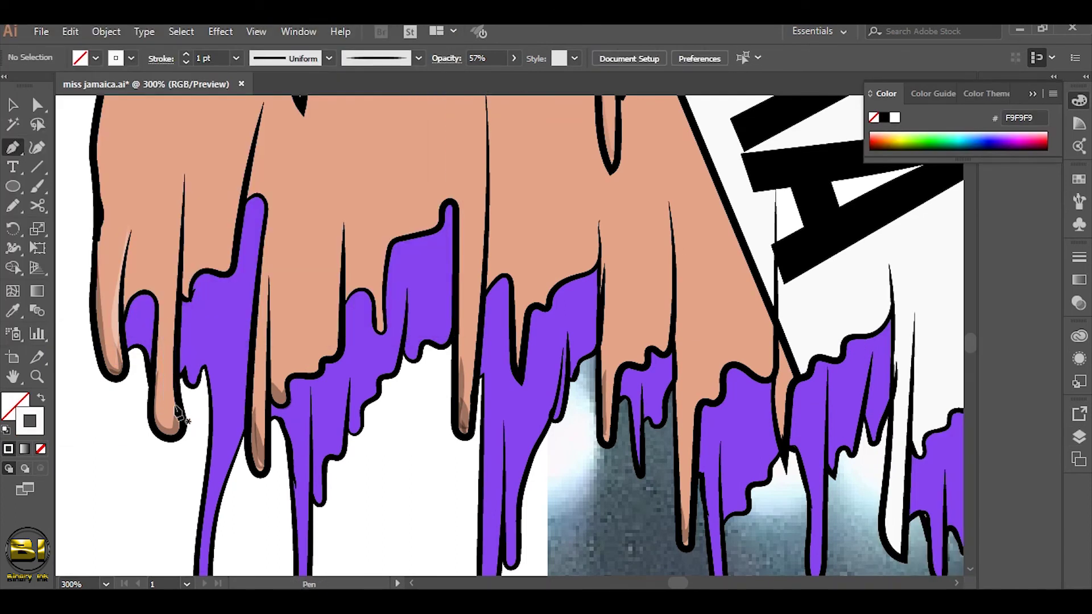
- Draw slim near-white highlight shapes on the left finger and a second finger
key(p)
click(183, 240)
drag(173, 398, 181, 421)
click(472, 377)
click(481, 260)
drag(467, 342, 465, 390)
- Draw highlights on the long finger and a right-hand finger, then zoom out over the drips
drag(587, 390, 586, 68)
click(495, 244)
click(498, 324)
mouse_move(504, 305)
mouse_down()
mouse_move(505, 436)
mouse_move(181, 436)
mouse_up()
click(507, 438)
click(697, 472)
drag(685, 216, 676, 166)
key(ctrl+minus)
mouse_move(399, 285)
mouse_down()
mouse_move(491, 286)
mouse_move(780, 216)
mouse_up()
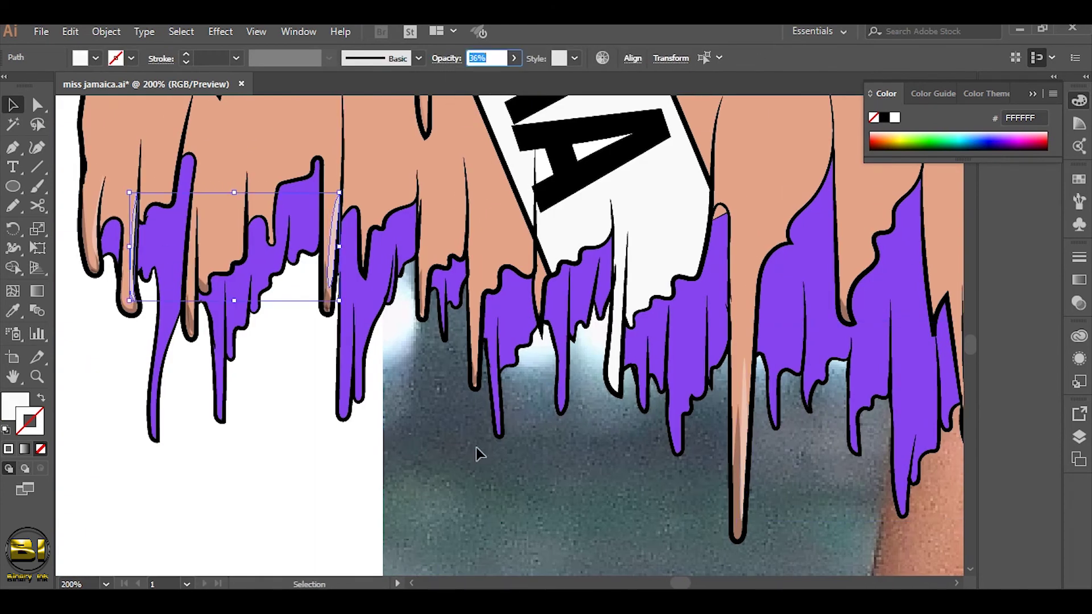
scroll(449, 237, down, 4)
scroll(449, 236, up, 3)
scroll(450, 236, up, 3)
- Draw a small dark shading shape and begin a shading strip over the next drip's top
key(p)
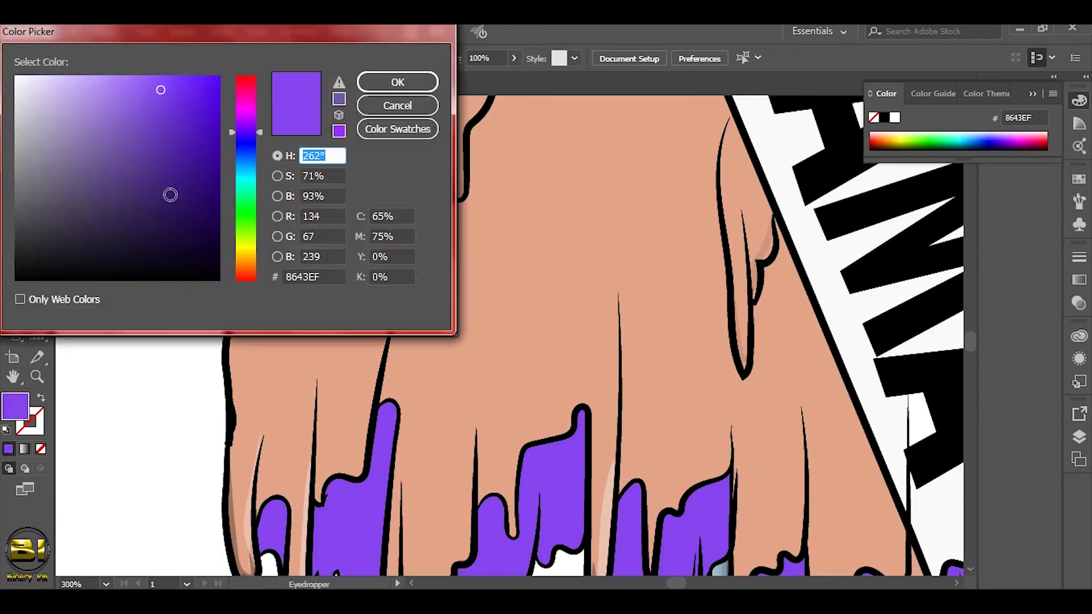
click(390, 448)
click(383, 404)
click(355, 450)
click(411, 447)
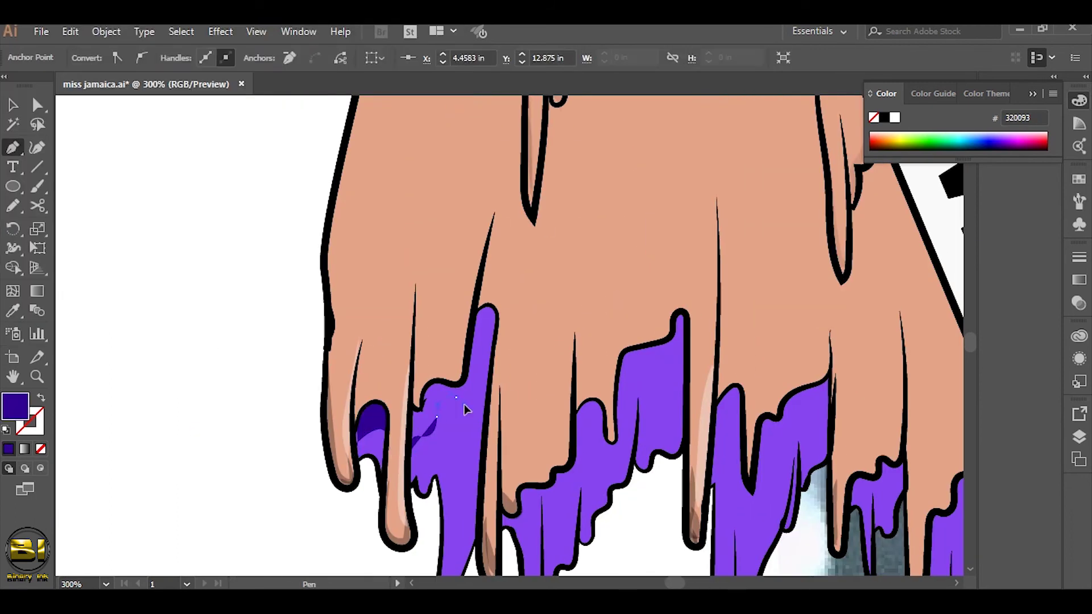
click(487, 305)
click(470, 325)
click(444, 383)
click(433, 380)
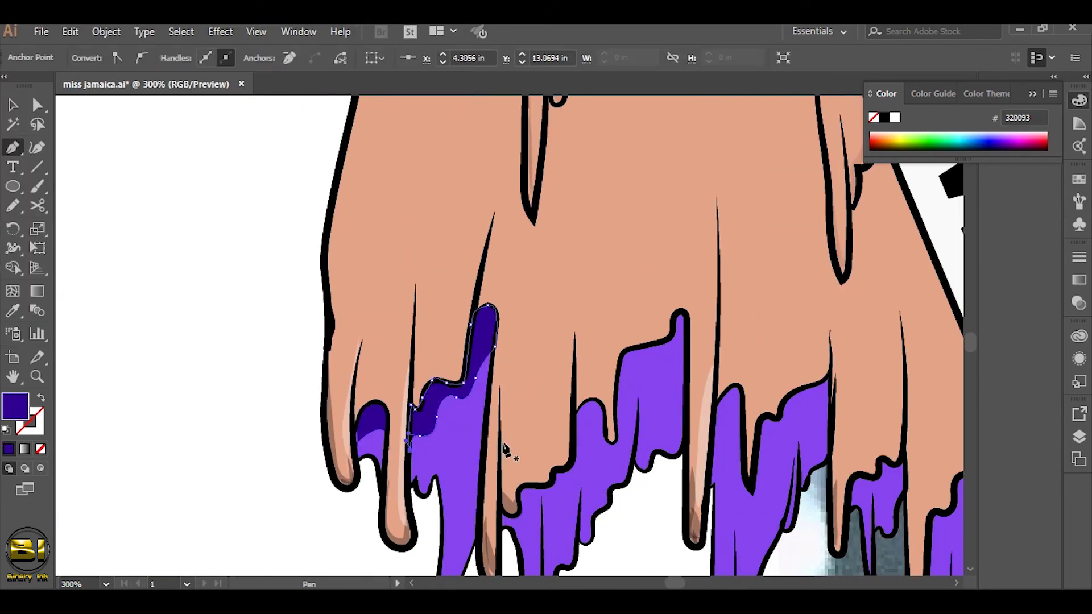
drag(415, 465, 228, 346)
- Trace the shading strip along the drip's upper edge and back down, closing it
click(321, 410)
click(398, 333)
click(484, 252)
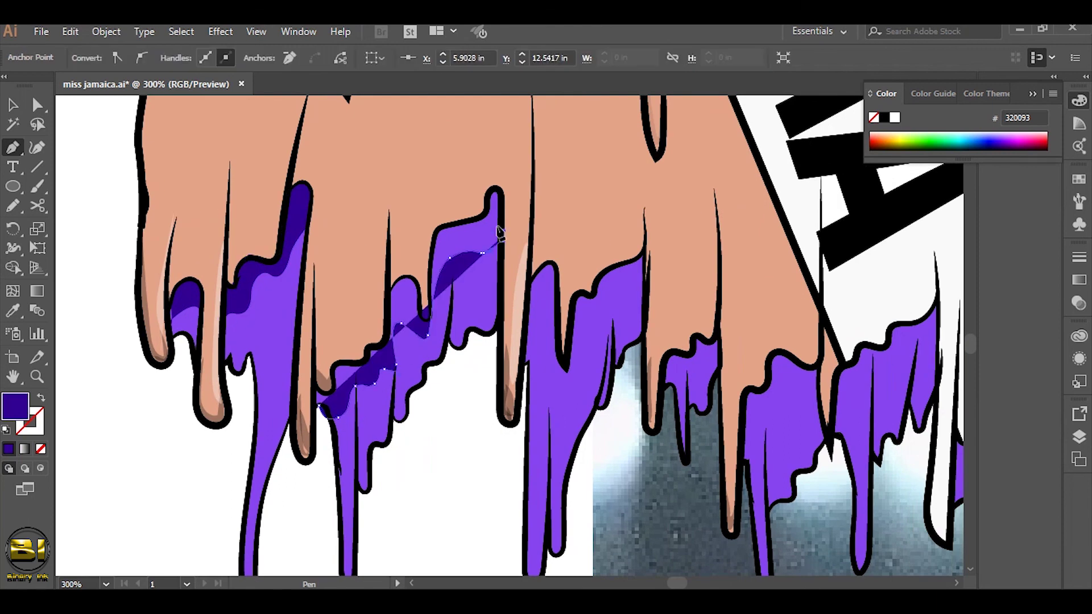
click(503, 235)
click(494, 197)
click(436, 227)
click(418, 281)
click(425, 317)
click(390, 341)
click(327, 388)
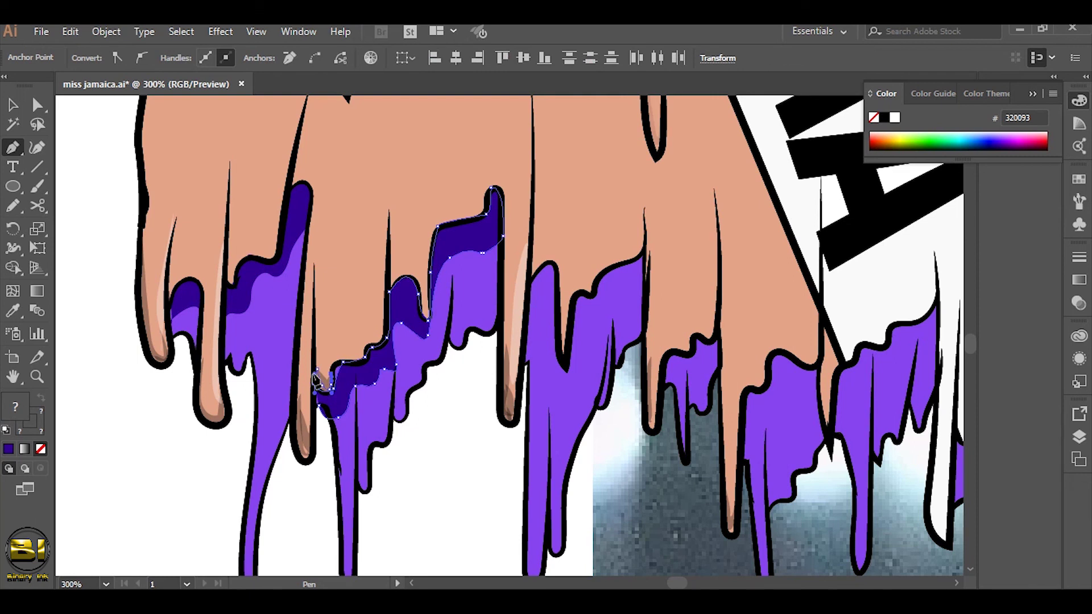
- Draw a dark purple 320093 shading shape along the next drip's edge
drag(317, 380, 186, 403)
click(512, 298)
click(487, 326)
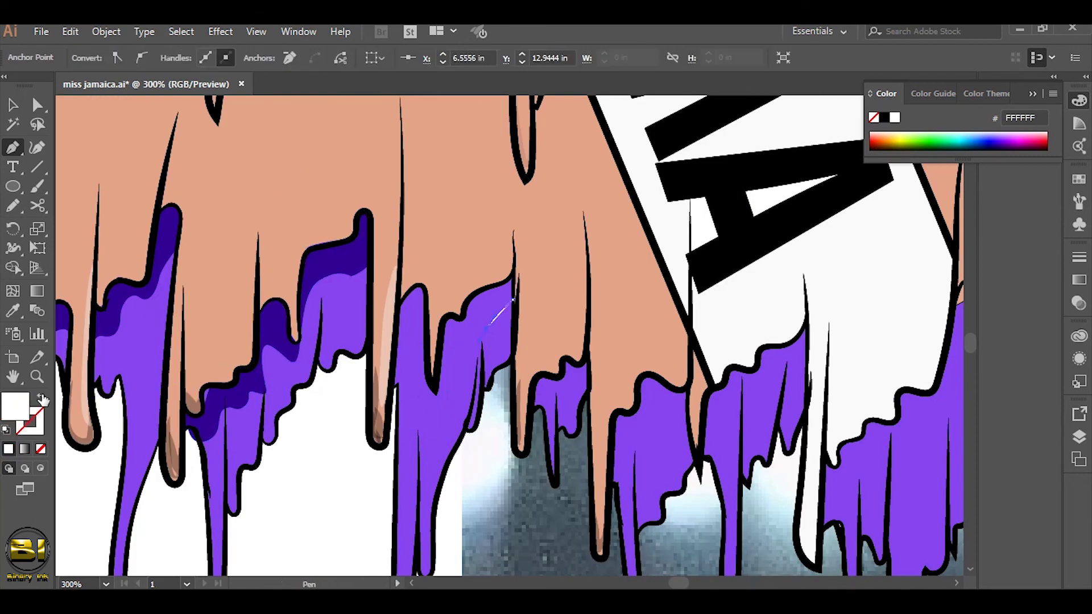
click(41, 398)
click(472, 339)
click(436, 425)
click(397, 328)
click(423, 284)
click(448, 317)
click(472, 293)
click(511, 282)
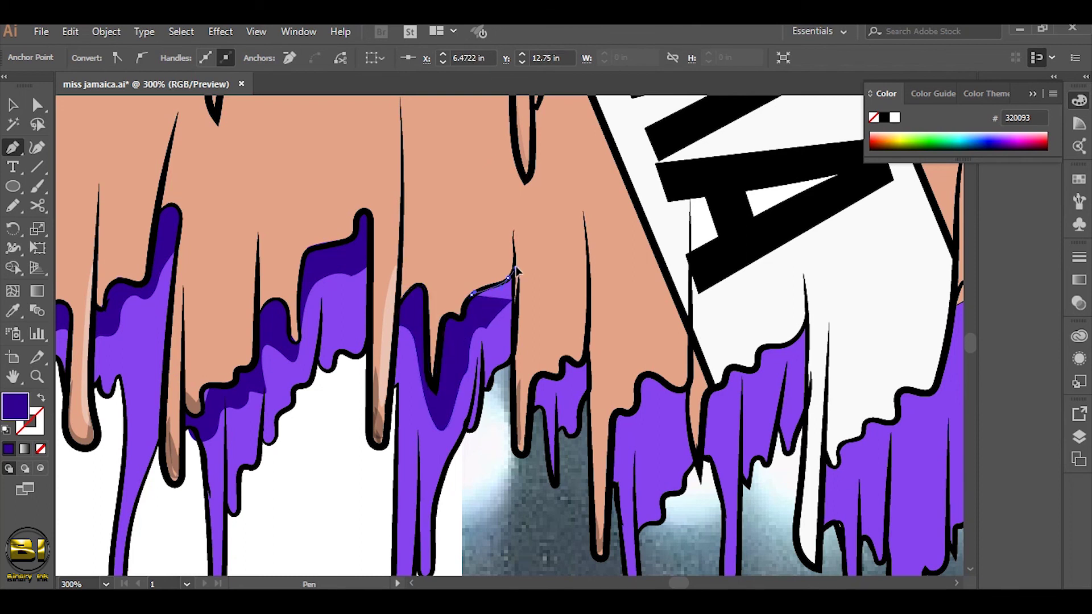
- Add a closed dark shading shape inside the small drip
drag(511, 284, 455, 252)
click(511, 323)
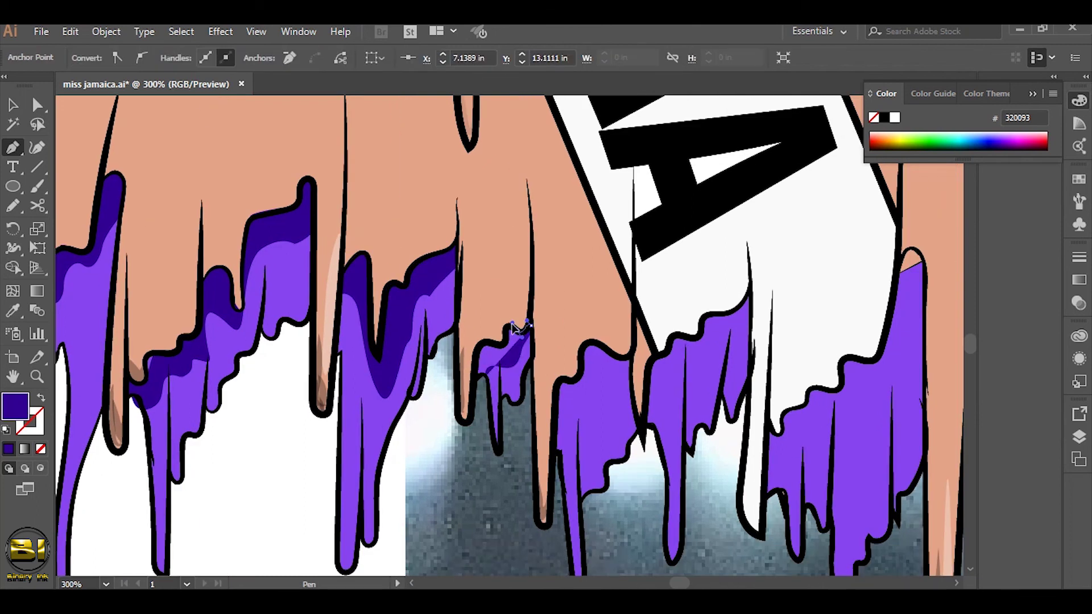
click(604, 417)
scroll(634, 342, down, 1)
click(639, 364)
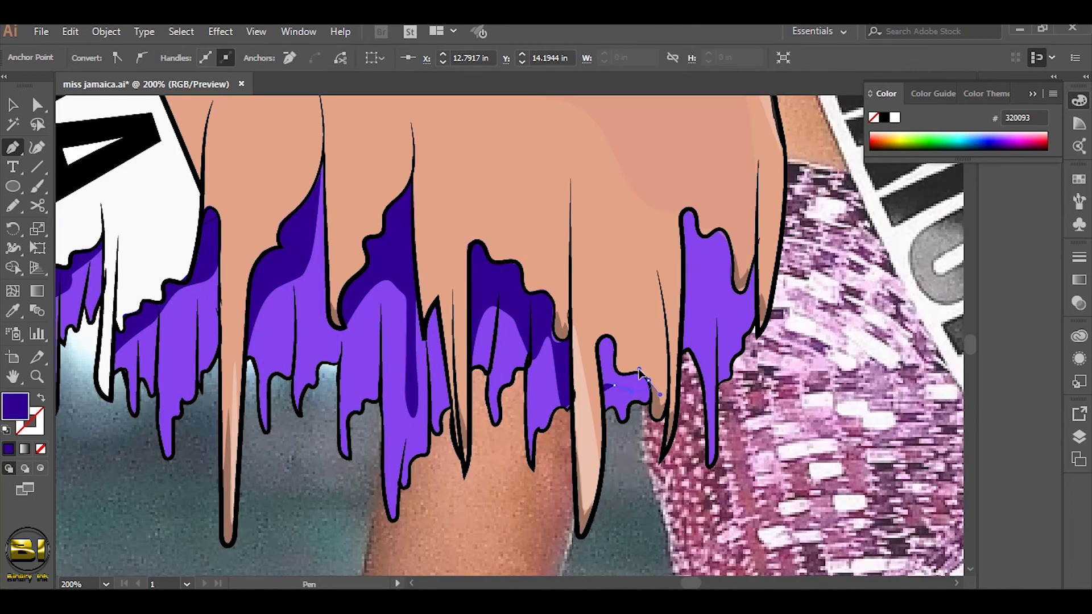
drag(597, 368, 612, 383)
click(599, 339)
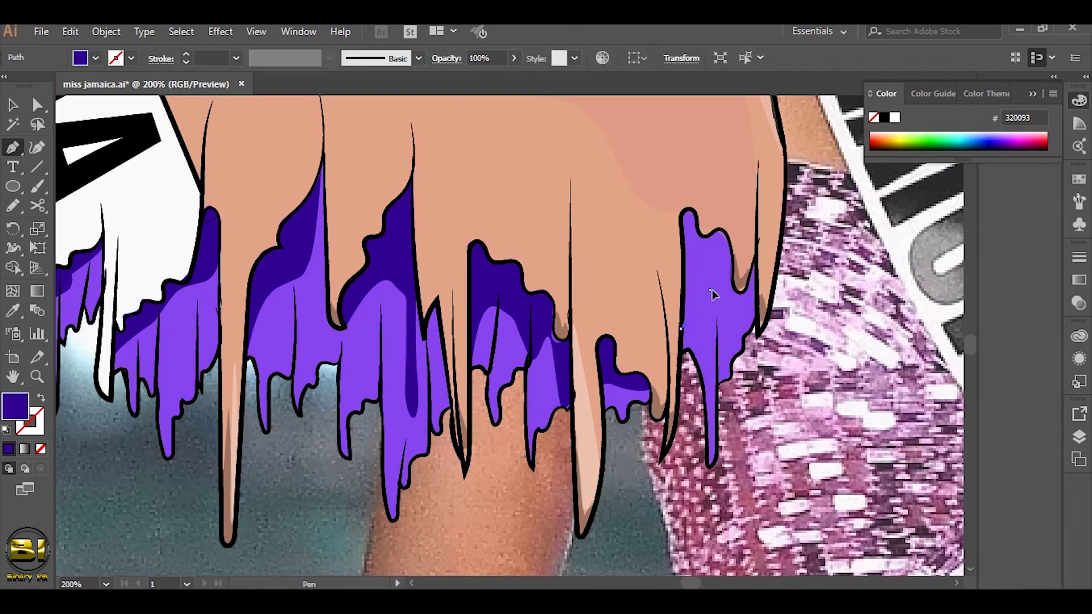
- Trace dark shading up the right-hand drip
click(682, 328)
click(710, 290)
click(734, 250)
click(715, 227)
click(699, 216)
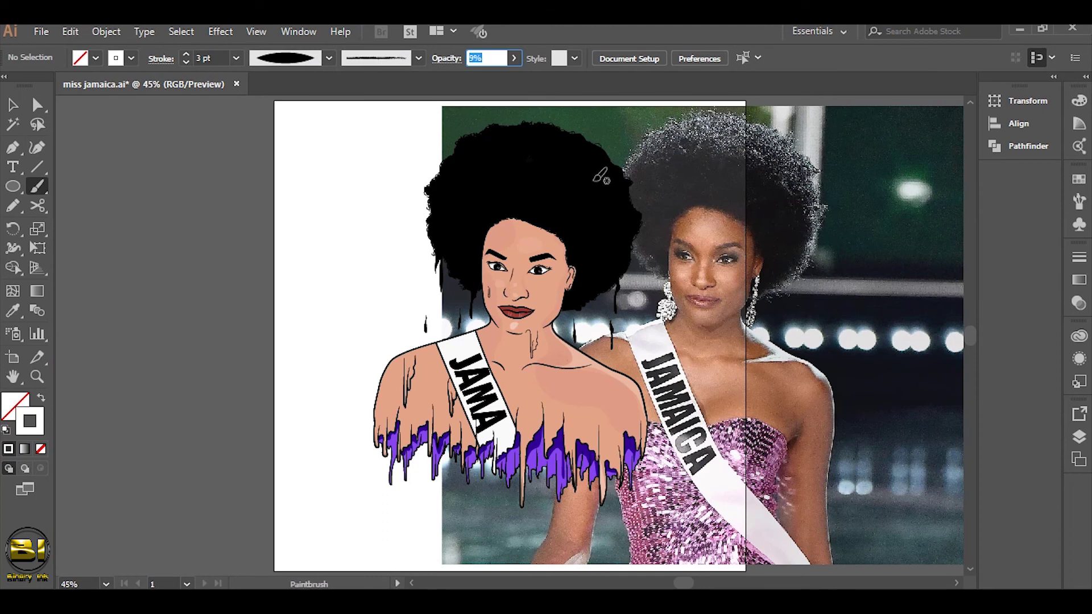
- Zoom out to bring more of the afro into view
scroll(520, 201, up, 3)
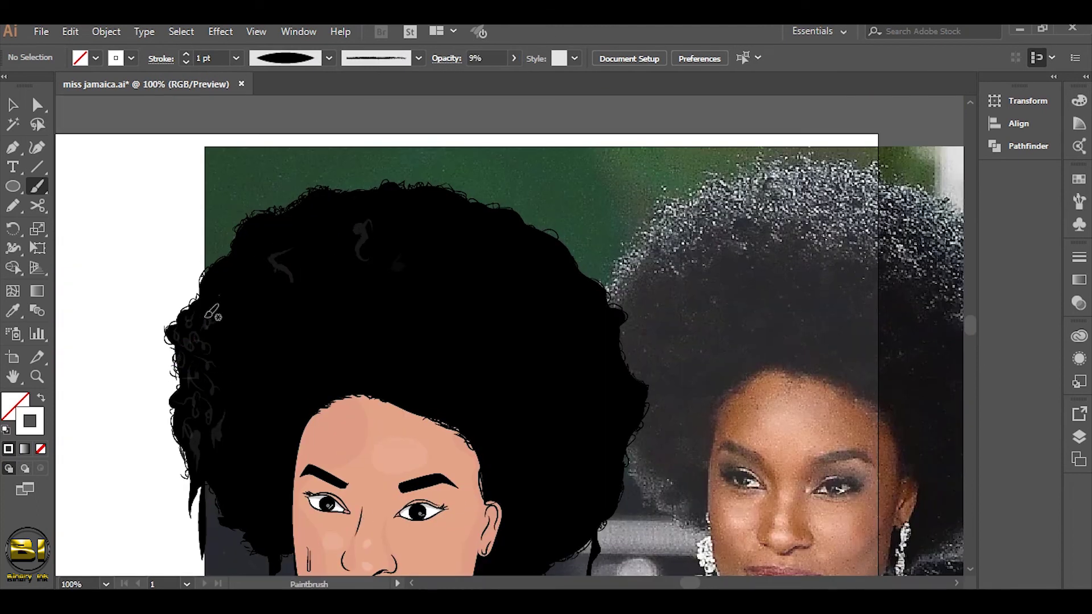
key(ctrl+minus)
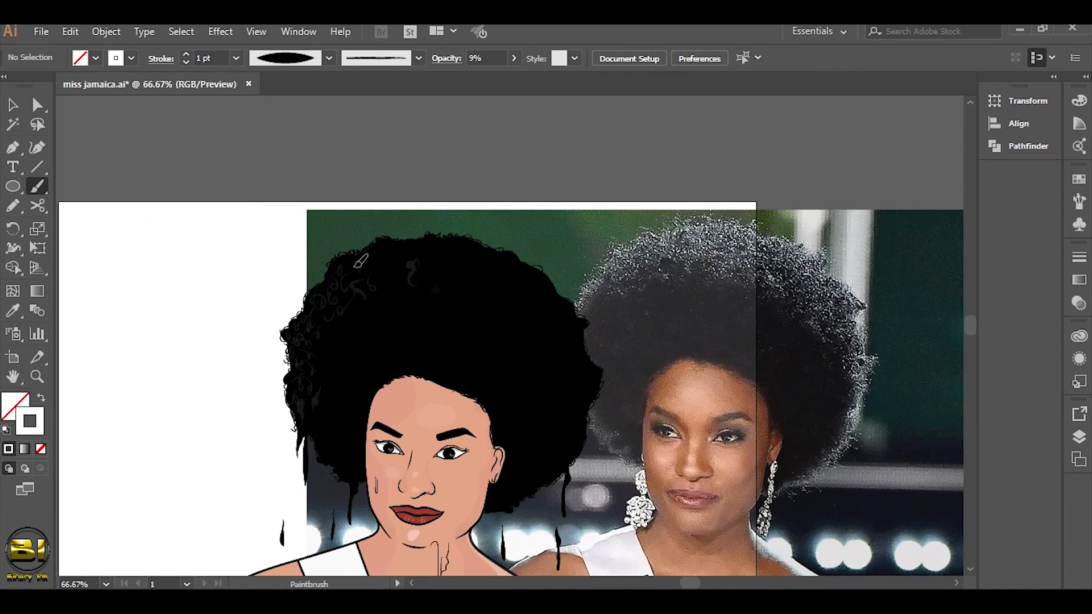